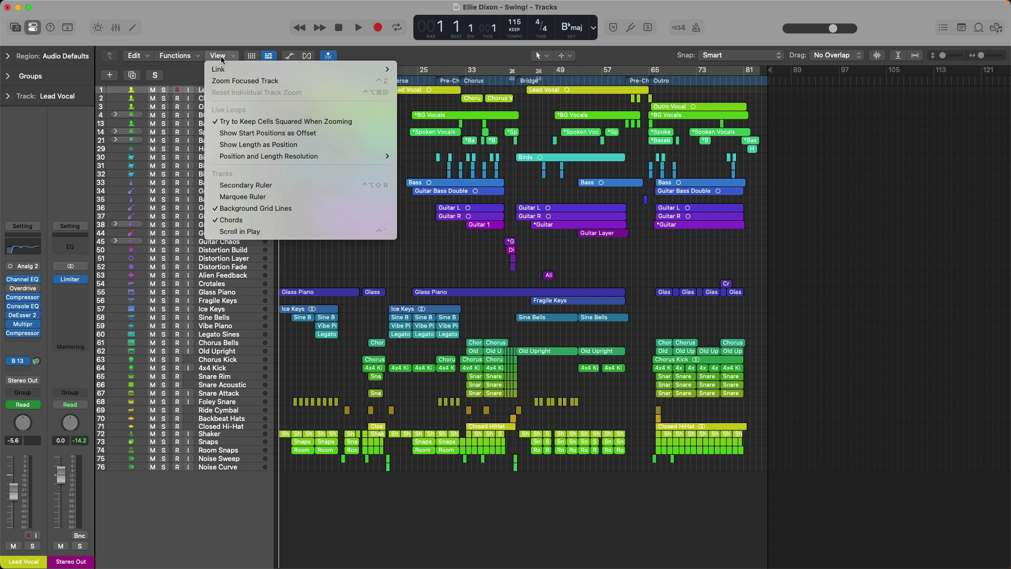
Step: Show the secondary ruler in the Tracks area and use it to check the song's length at the final regions
click(246, 185)
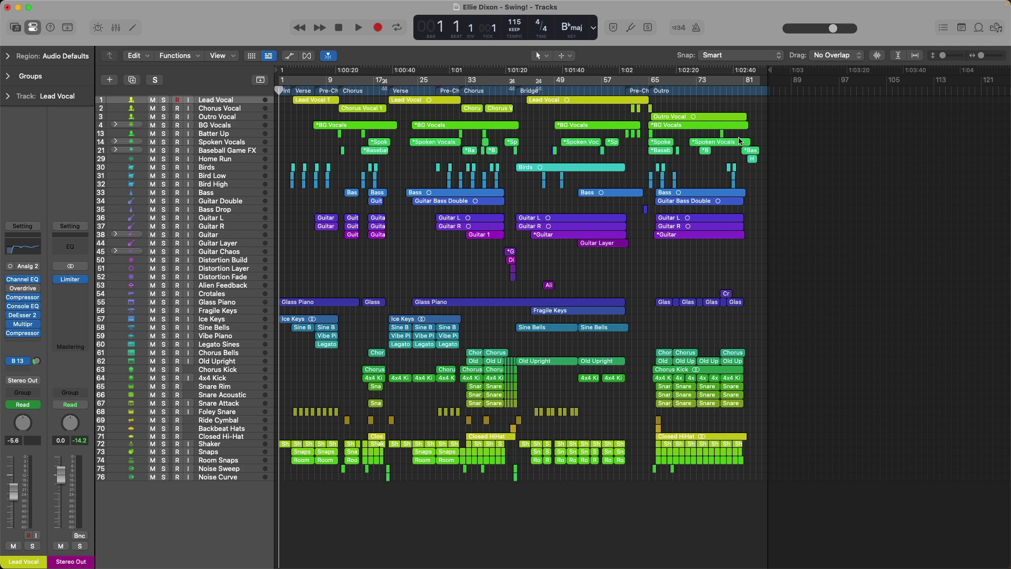
drag(728, 118, 814, 279)
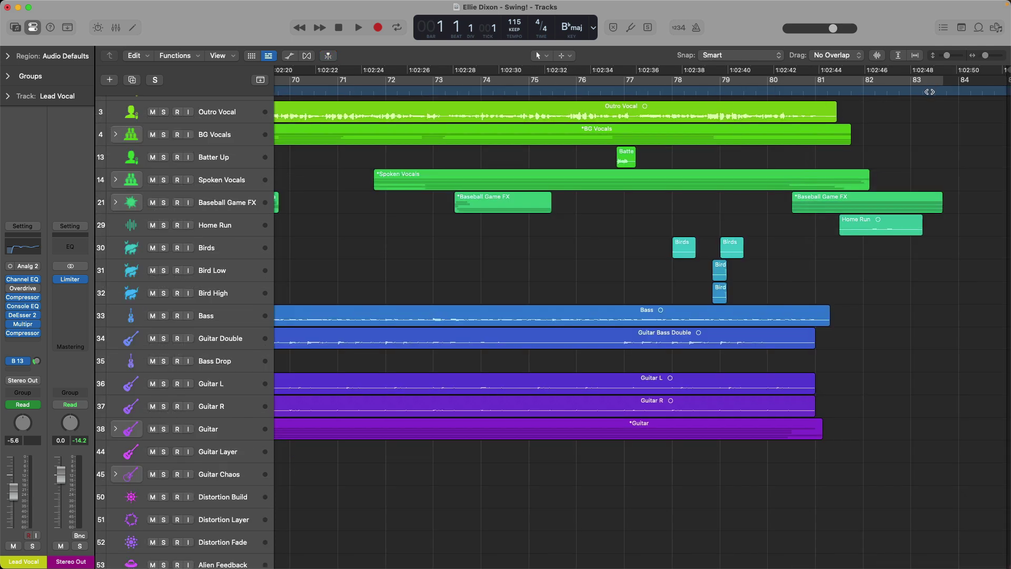
ctrl+alt+click(910, 111)
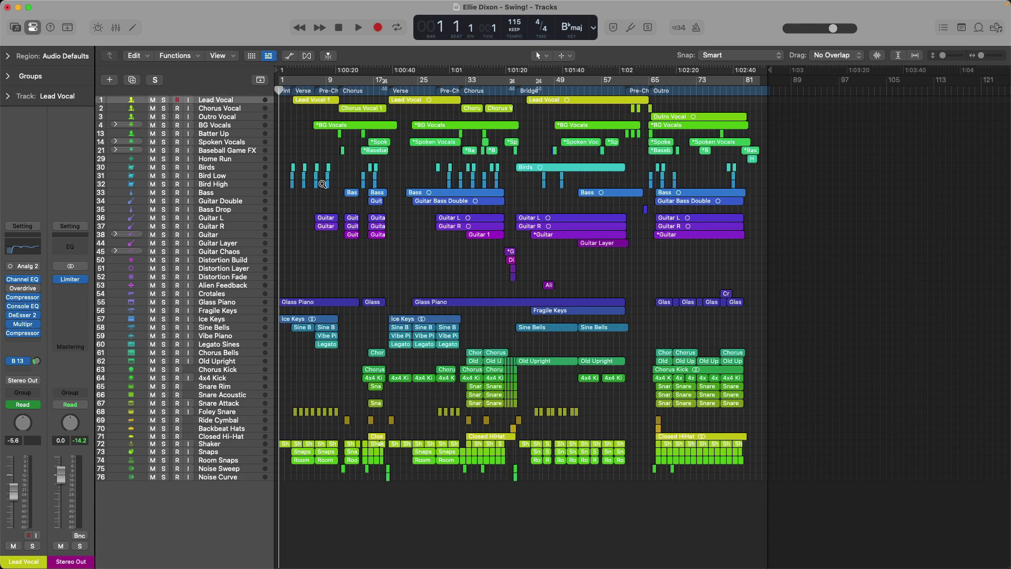
Step: Play the opening from the intro through the first chorus, stop around bar 20, and return to the beginning of the song
drag(337, 198, 281, 103)
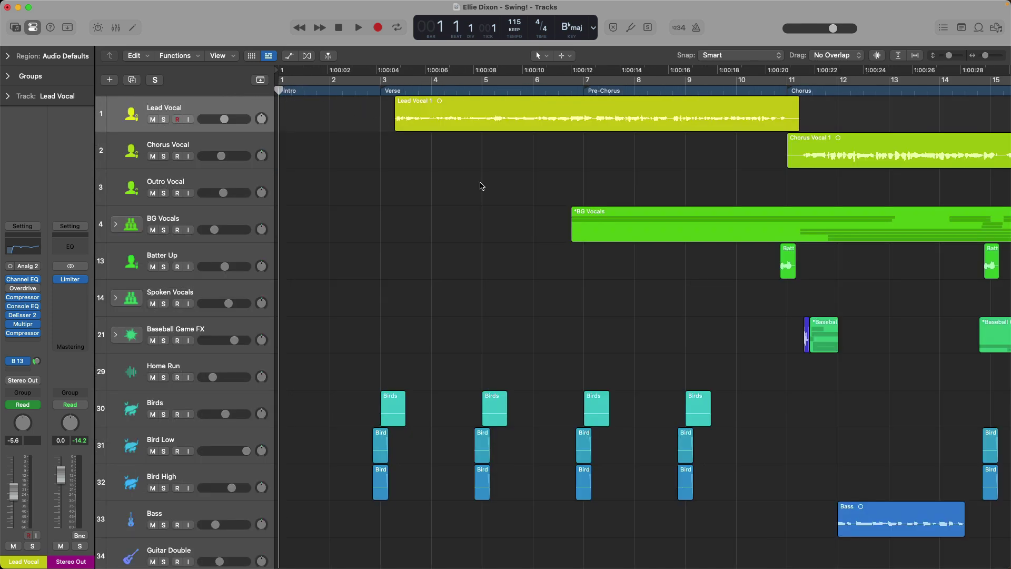
key(super+Left)
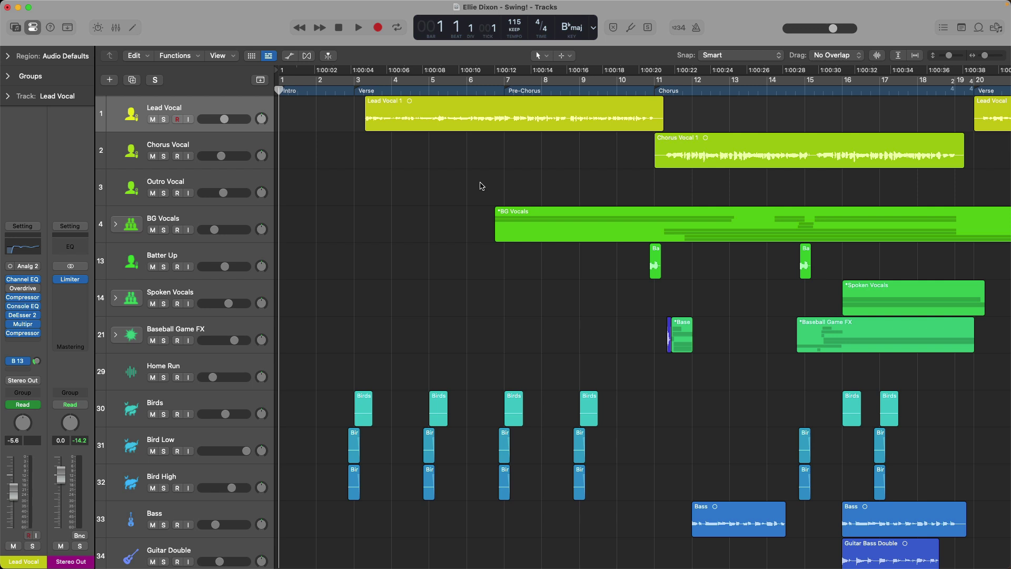
key(space)
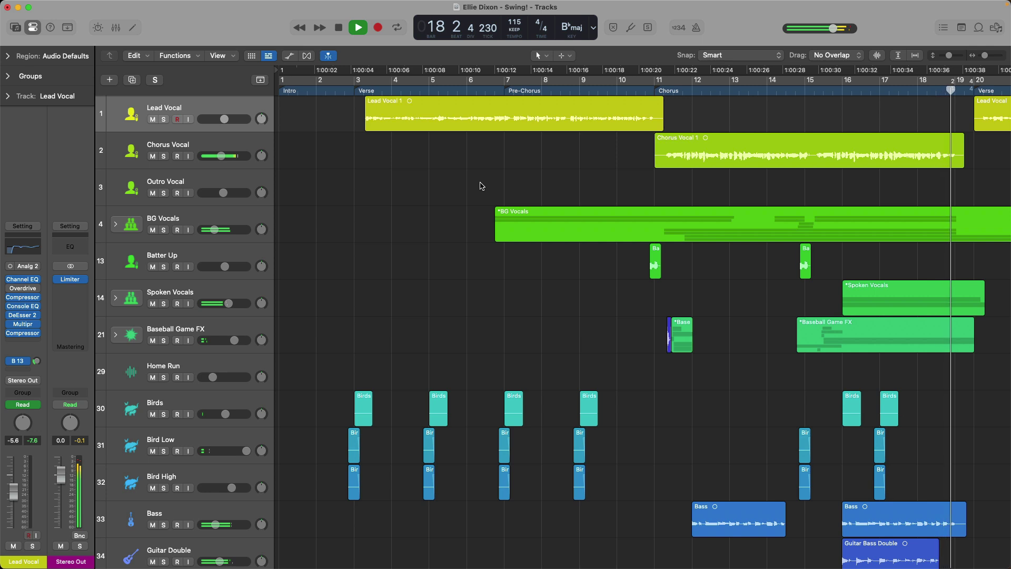
key(space)
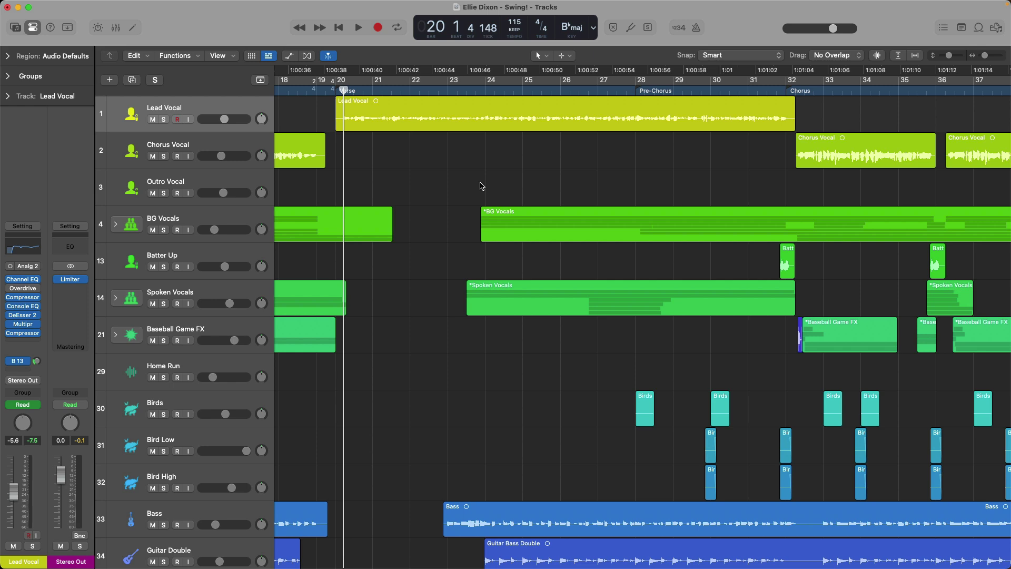
key(Return)
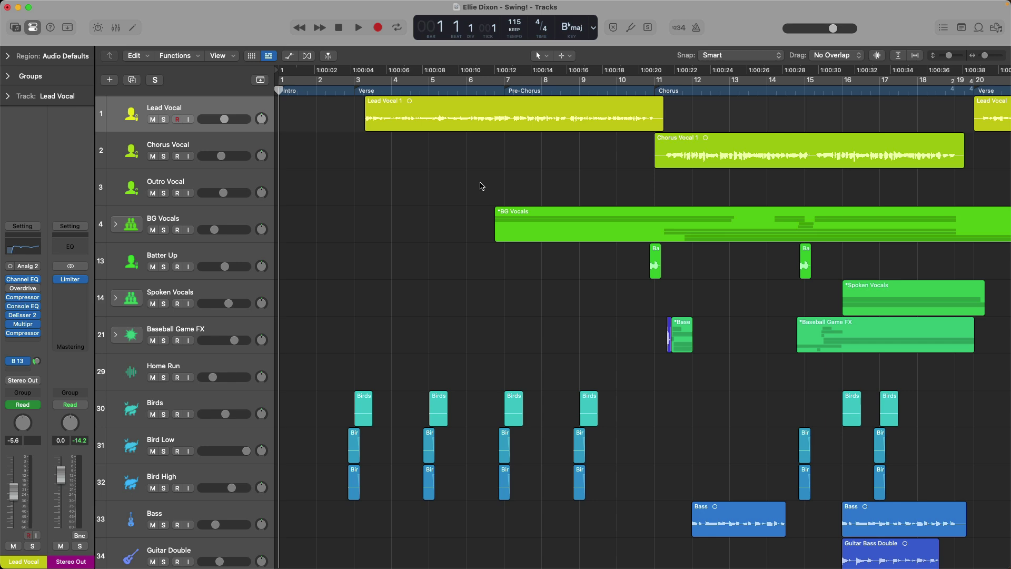
Step: Play the second verse from about bar 22 into the pre-chorus and stop at about bar 29
key(shift+period)
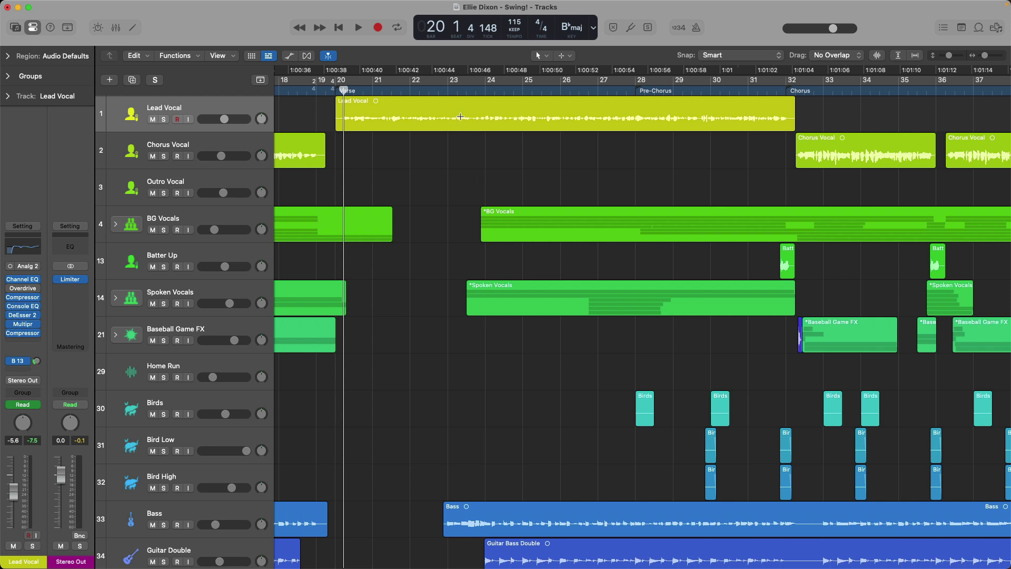
click(443, 85)
key(space)
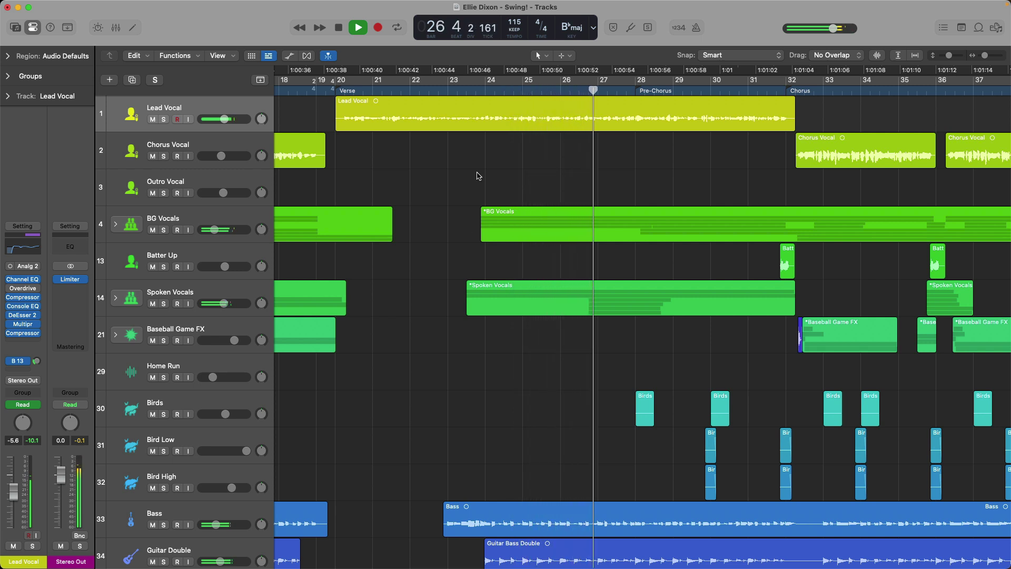
scroll(477, 175, right, 3)
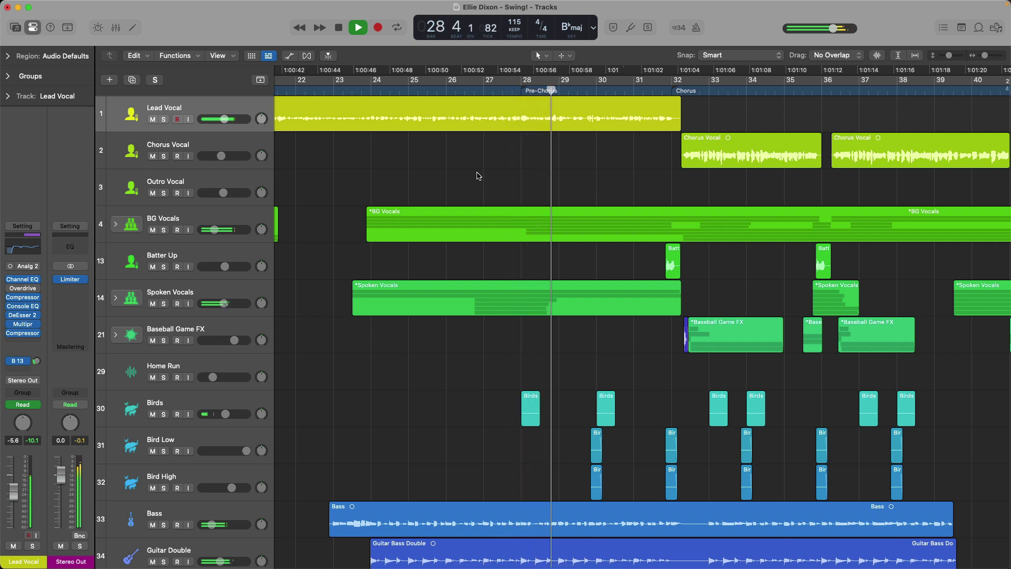
scroll(477, 176, right, 2)
key(space)
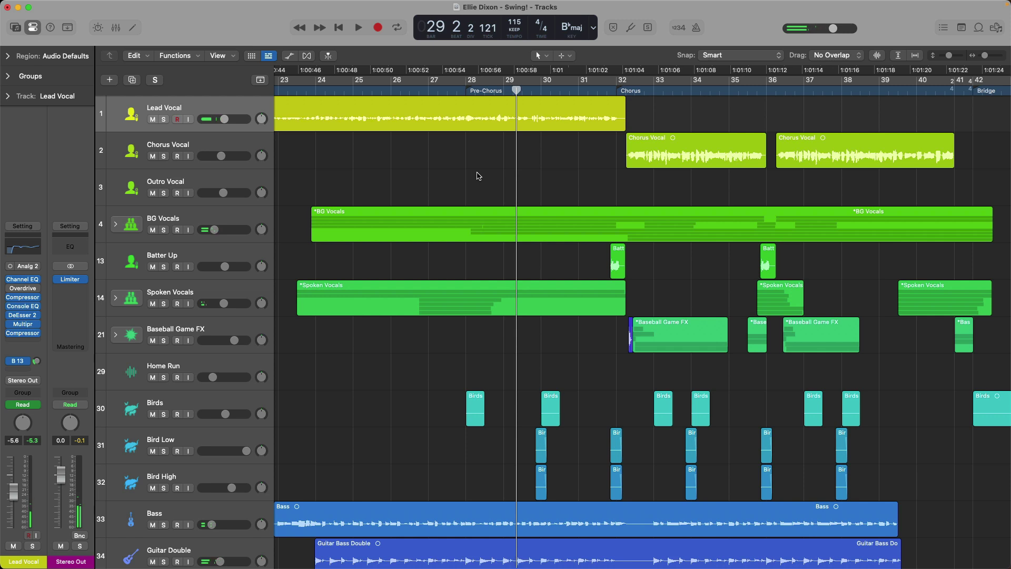
Step: Resume playback from the pre-chorus through the second chorus and stop at about bar 38, following the playhead along the timeline
key(space)
key(space)
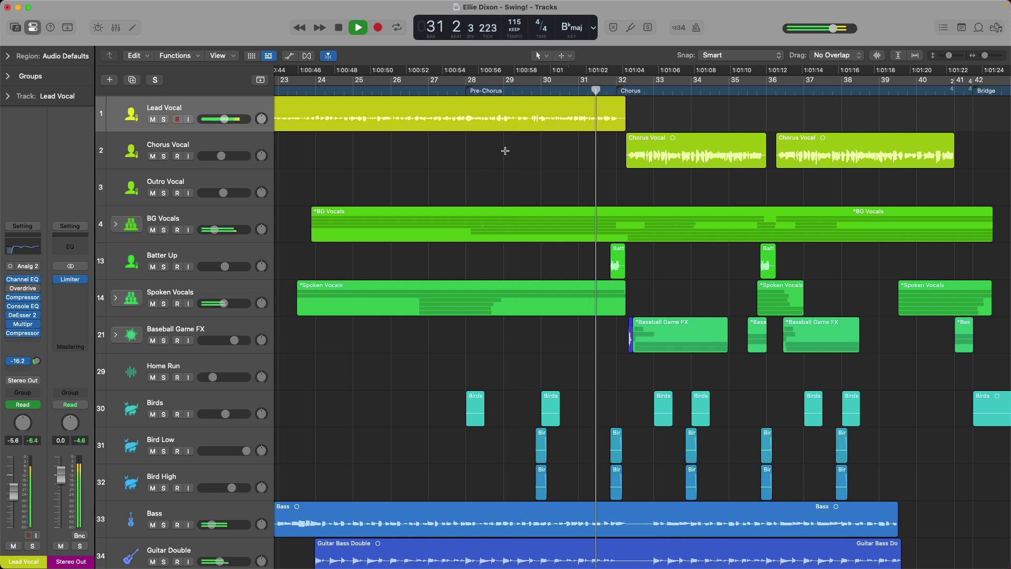
scroll(527, 174, right, 5)
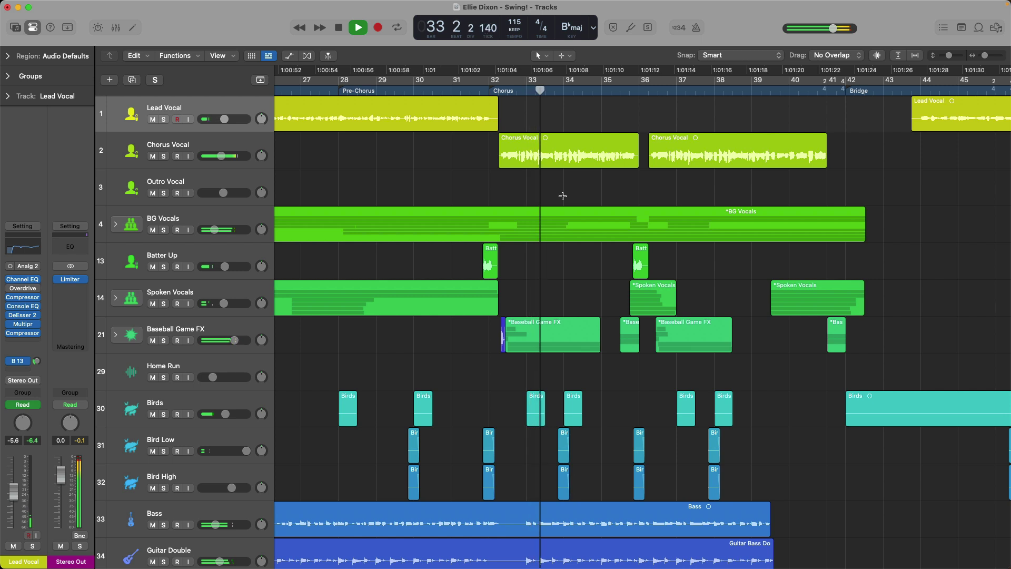
scroll(567, 194, right, 2)
scroll(567, 194, right, 5)
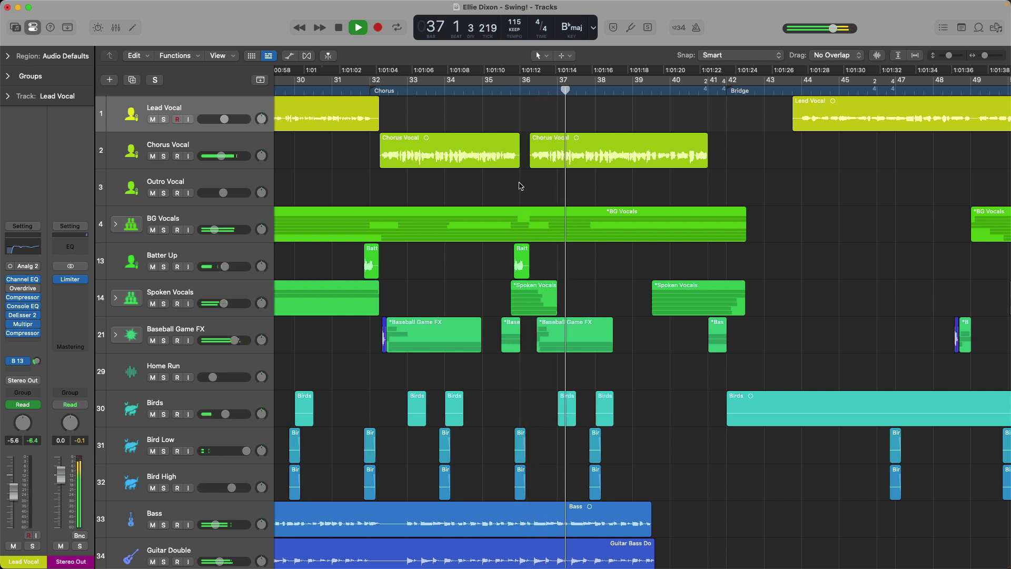
scroll(521, 185, right, 6)
key(space)
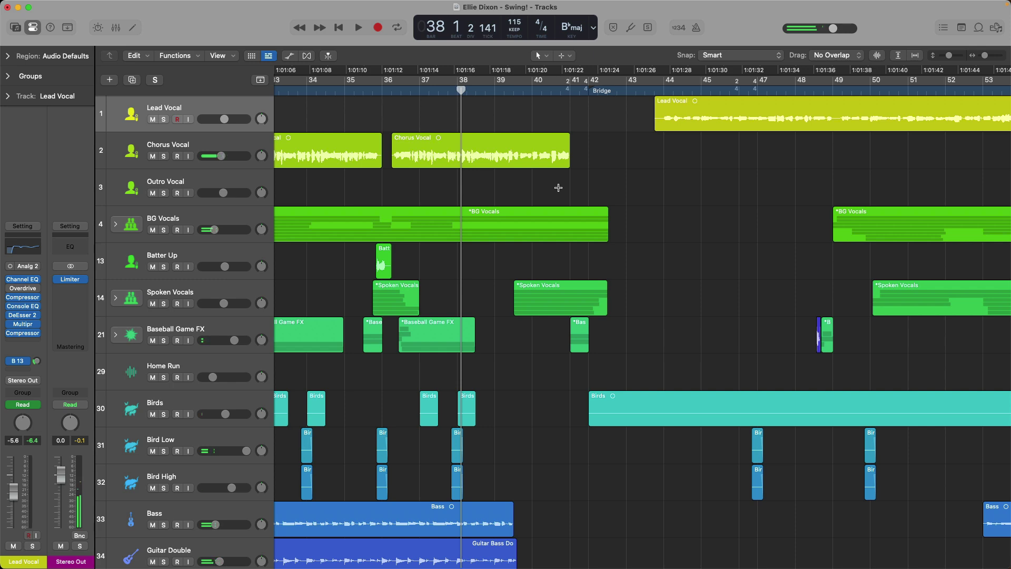
Step: Show the whole arrangement and examine the closing regions between bars 79 and 84
key(super+Left)
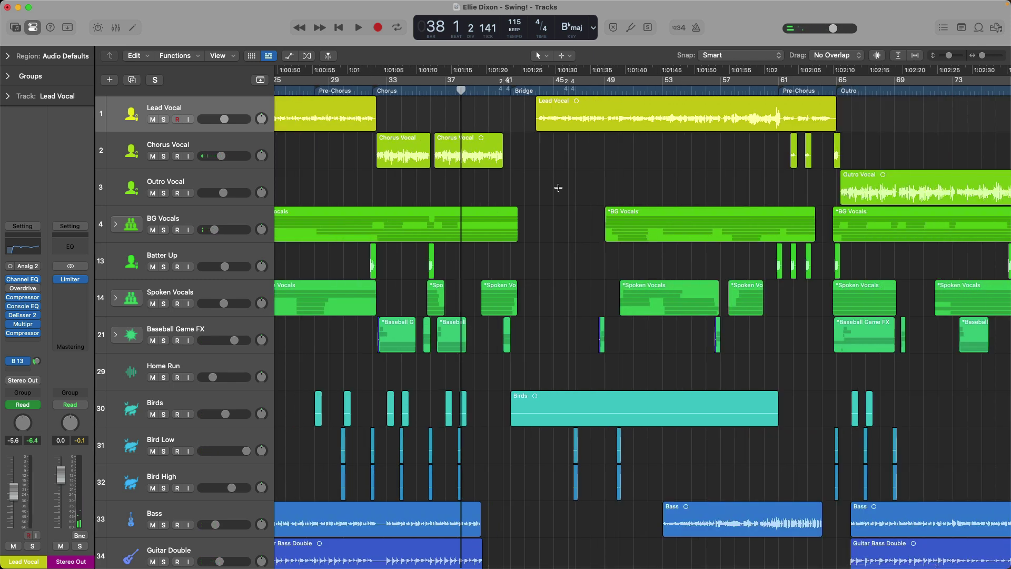
key(super+Left)
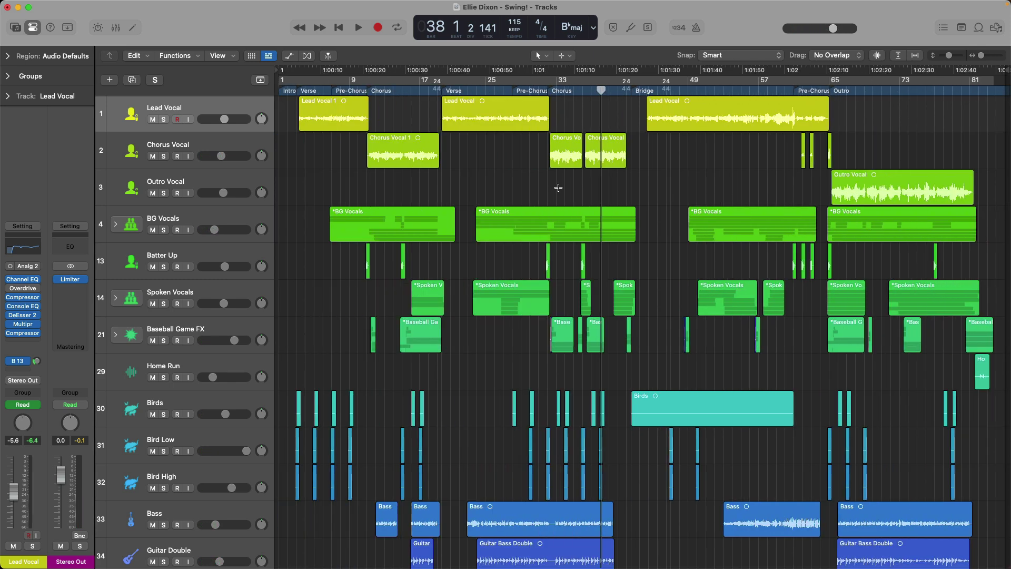
drag(958, 168, 1005, 279)
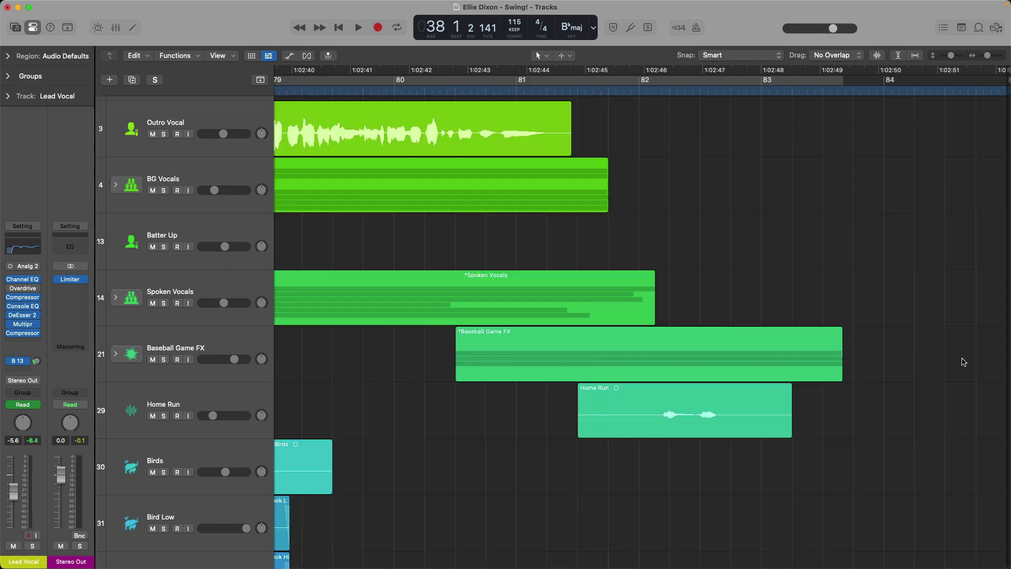
ctrl+alt+click(851, 186)
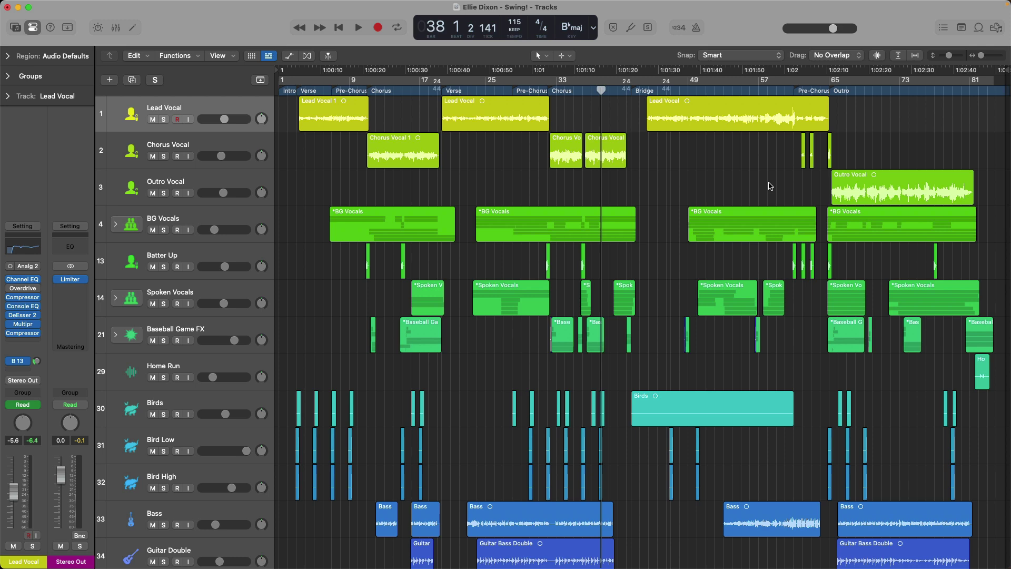
Step: Play the transition from the second verse through the pre-chorus into the chorus and stop at about bar 34
click(511, 92)
key(space)
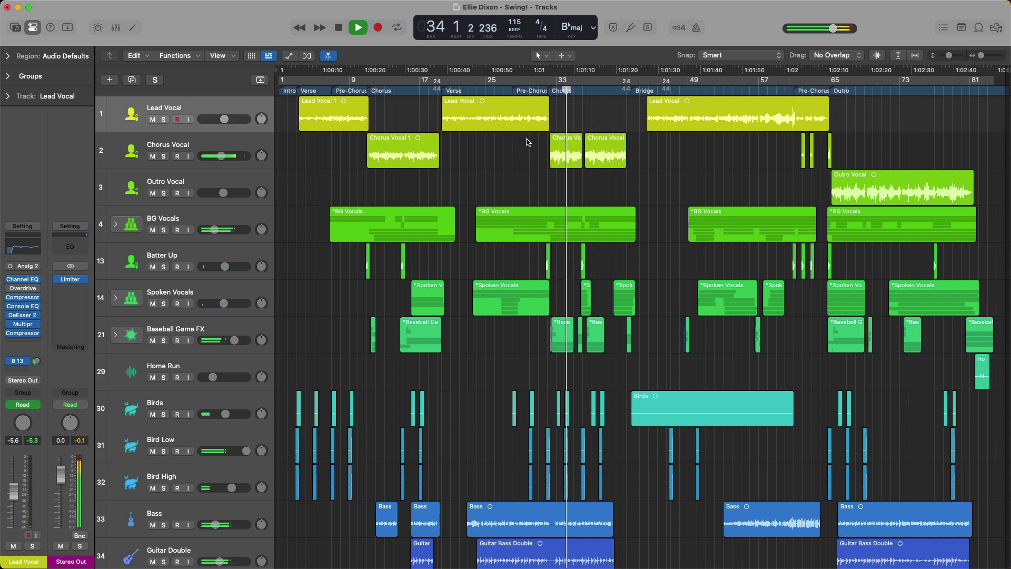
key(space)
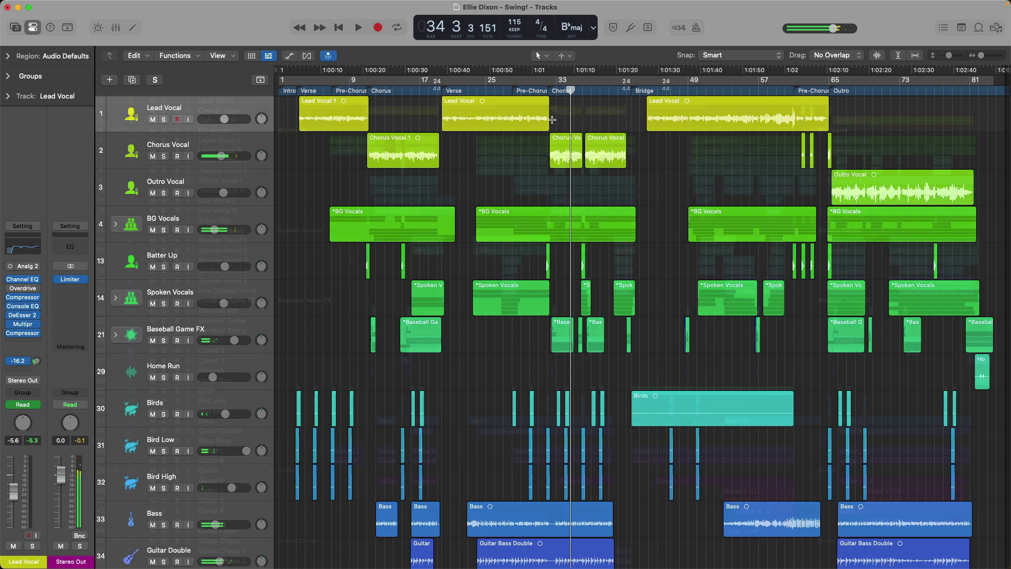
Step: Solo the Birds, Bird Low and Bird High tracks and play them from just before the first verse
key(z)
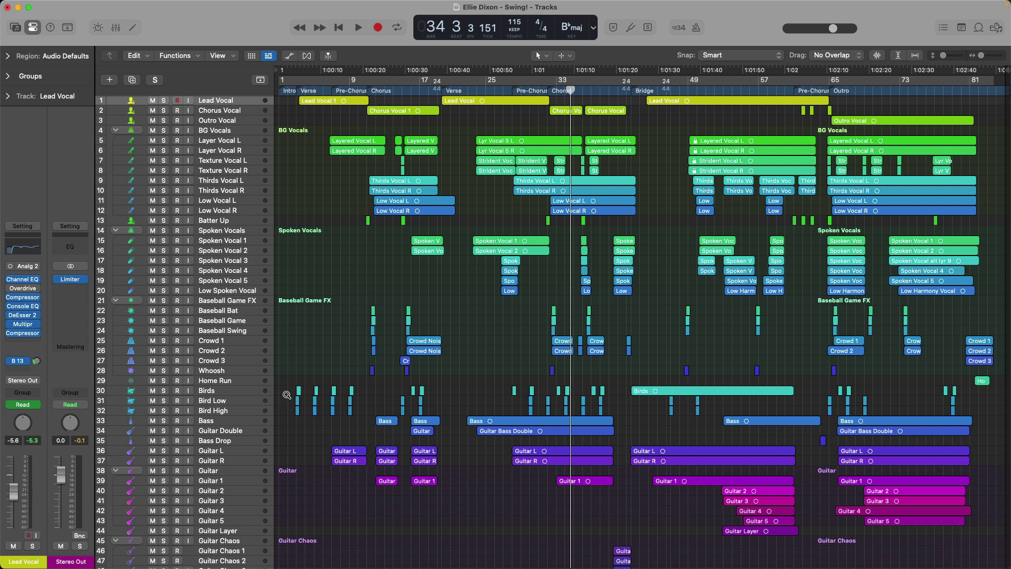
drag(286, 385, 363, 422)
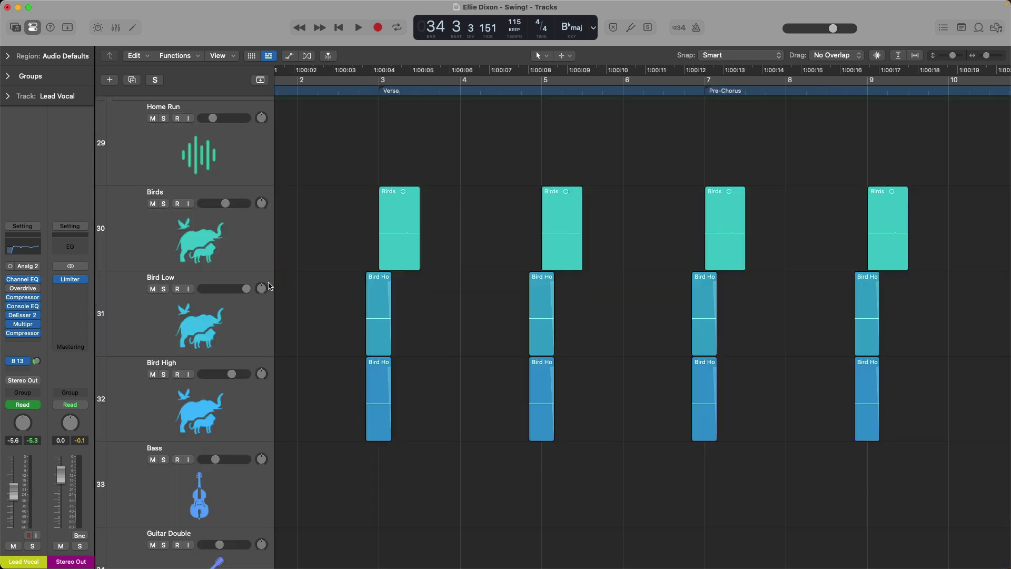
click(253, 239)
shift+click(250, 408)
click(337, 92)
key(space)
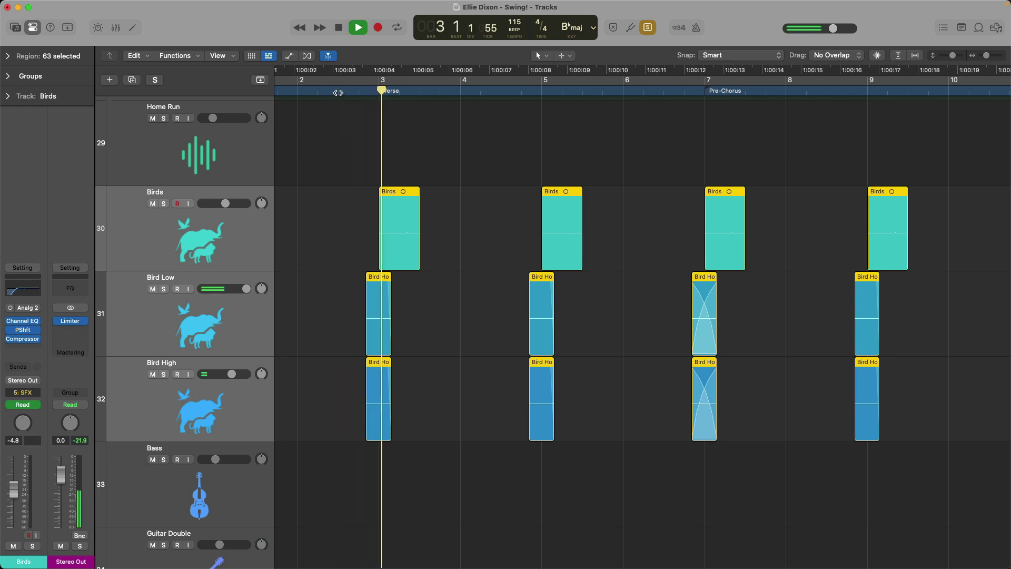
key(super+Left)
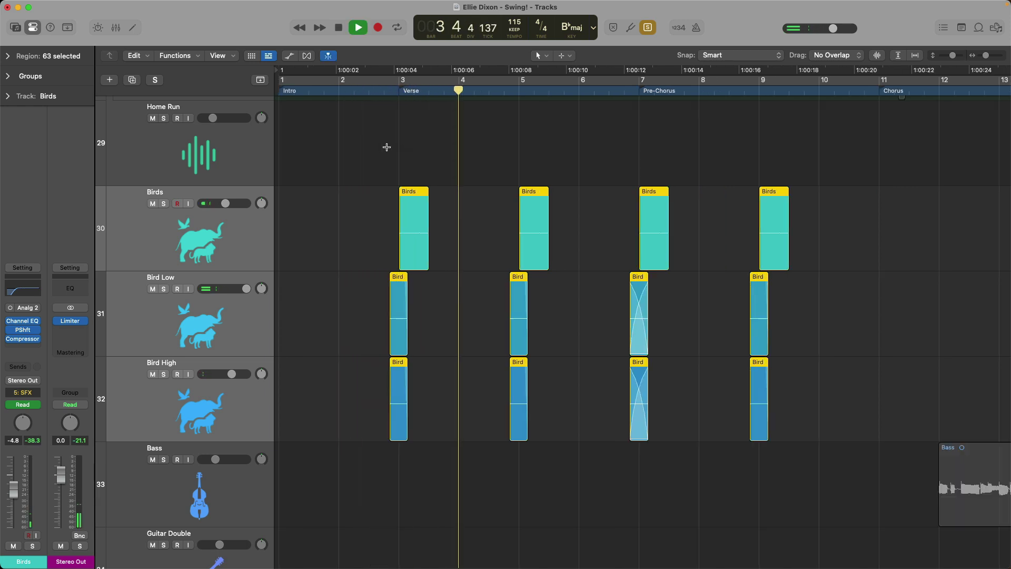
key(super+Left)
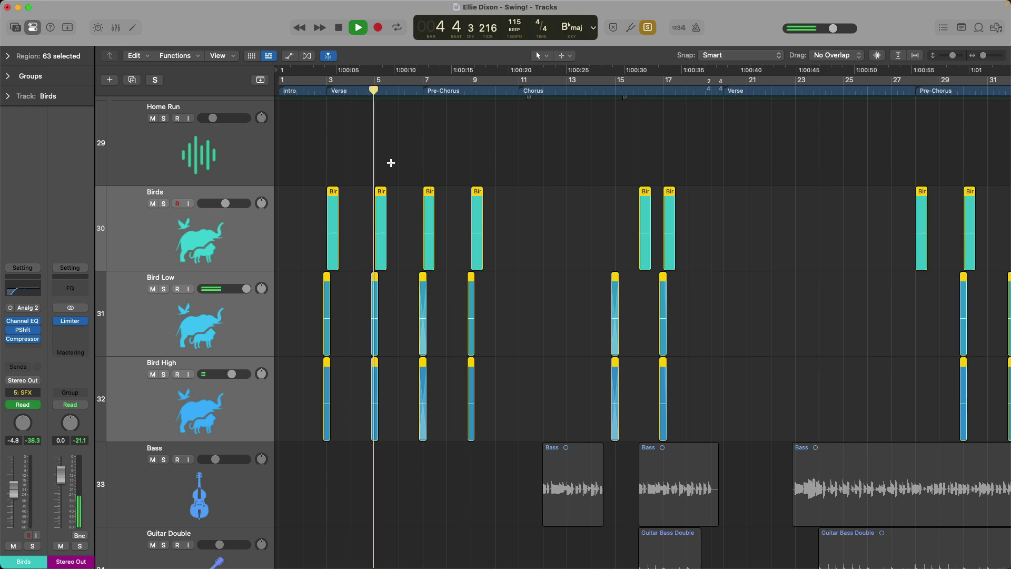
key(super+Left)
key(super+Left)
key(space)
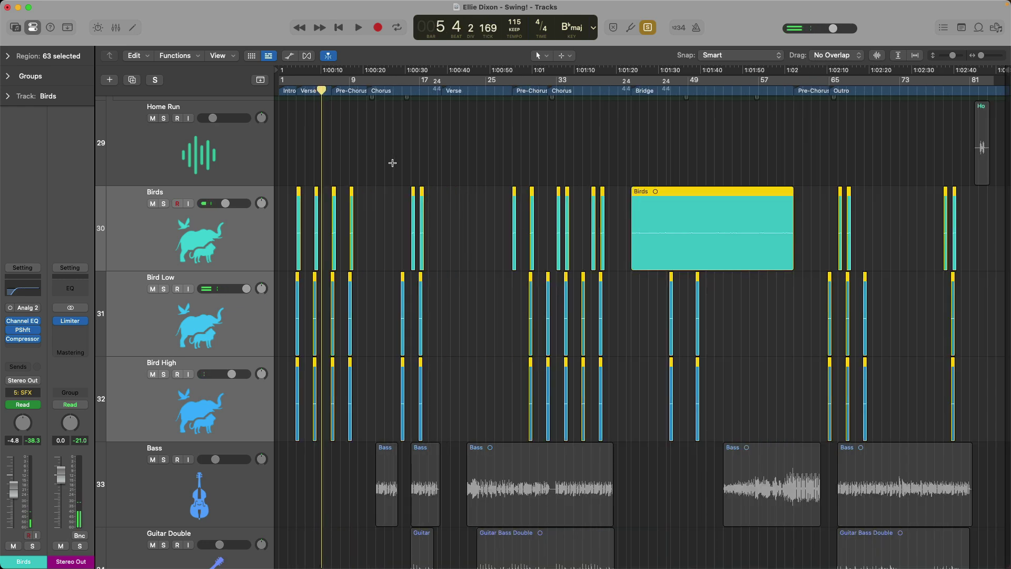
Step: Solo the tracks from Baseball Game down to Whoosh and play their effects from the start of the first chorus
scroll(392, 162, up, 15)
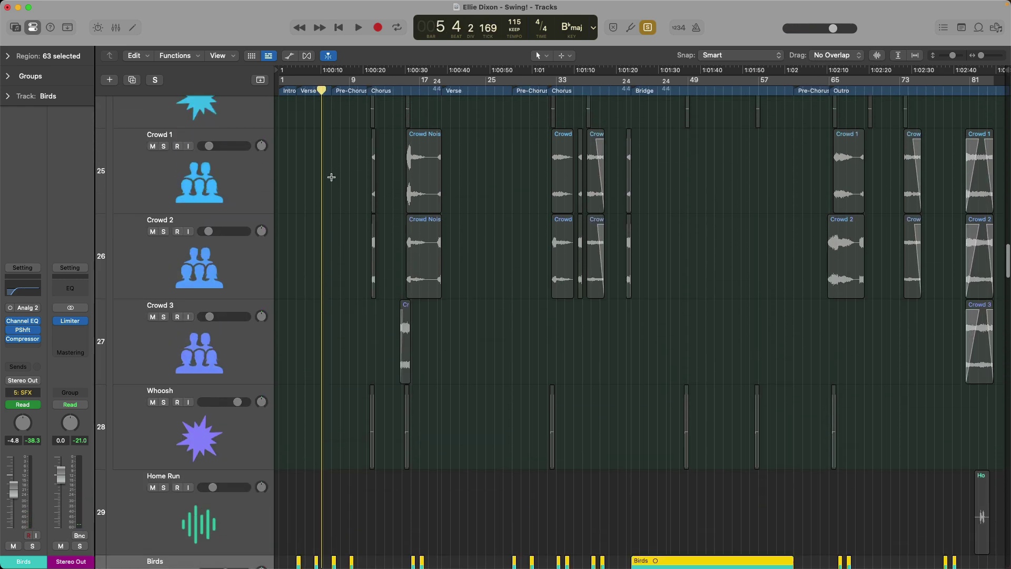
scroll(332, 176, up, 2)
click(205, 141)
click(205, 113)
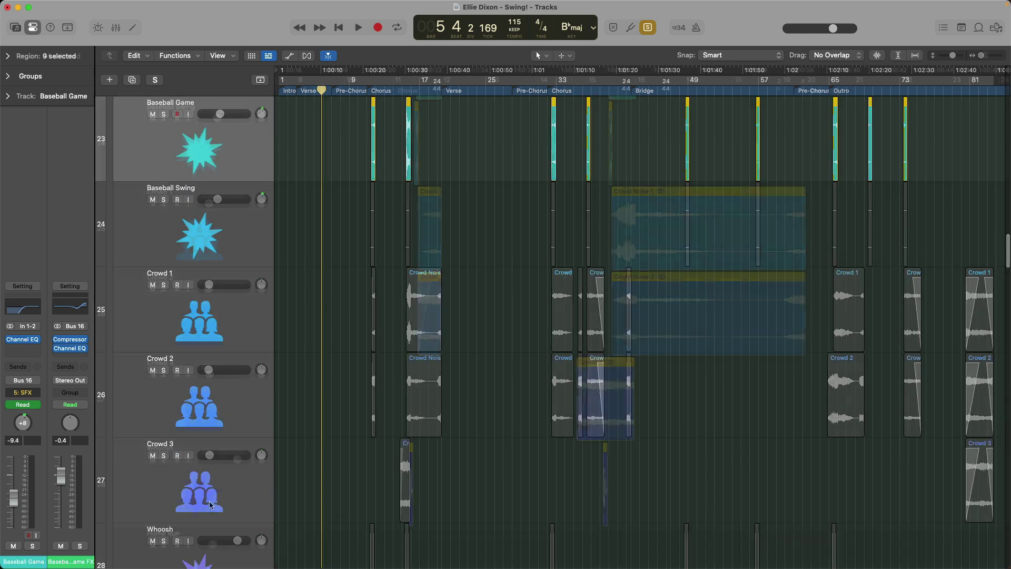
key(super+a)
click(396, 125)
key(space)
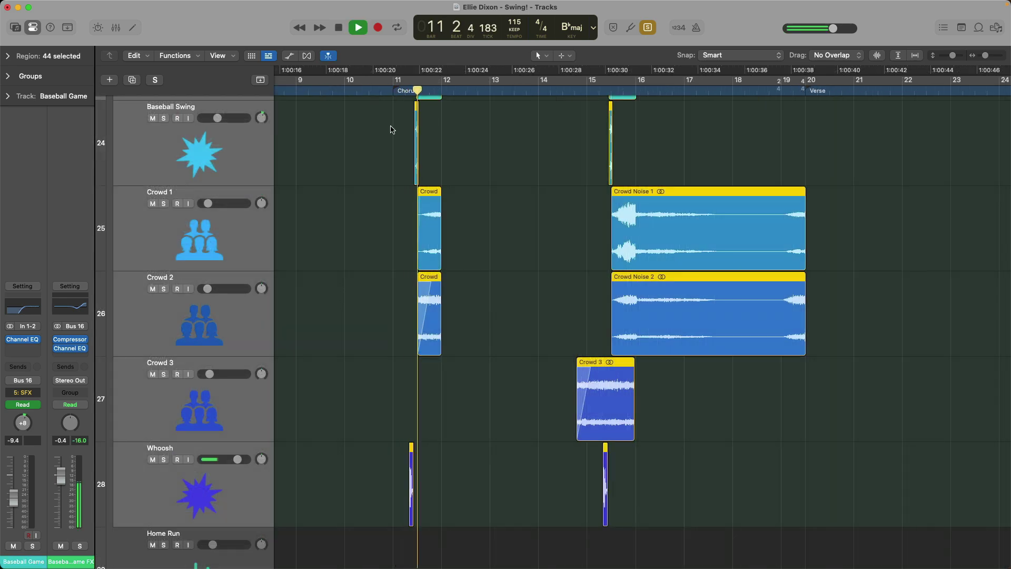
key(space)
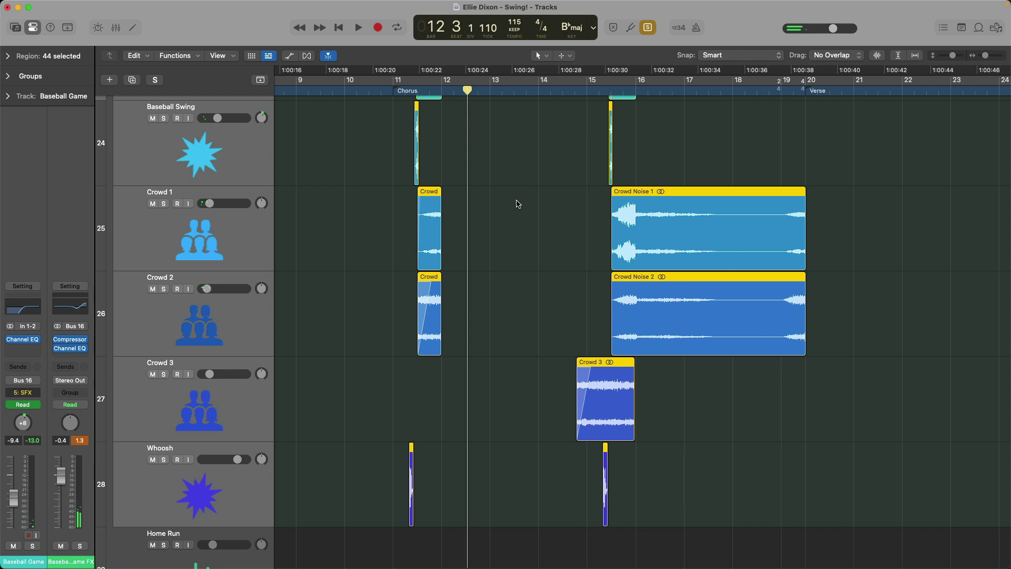
Step: Play the soloed baseball effects from about bar 14 to bar 17, turn off solo, and show the full arrangement
click(560, 88)
key(space)
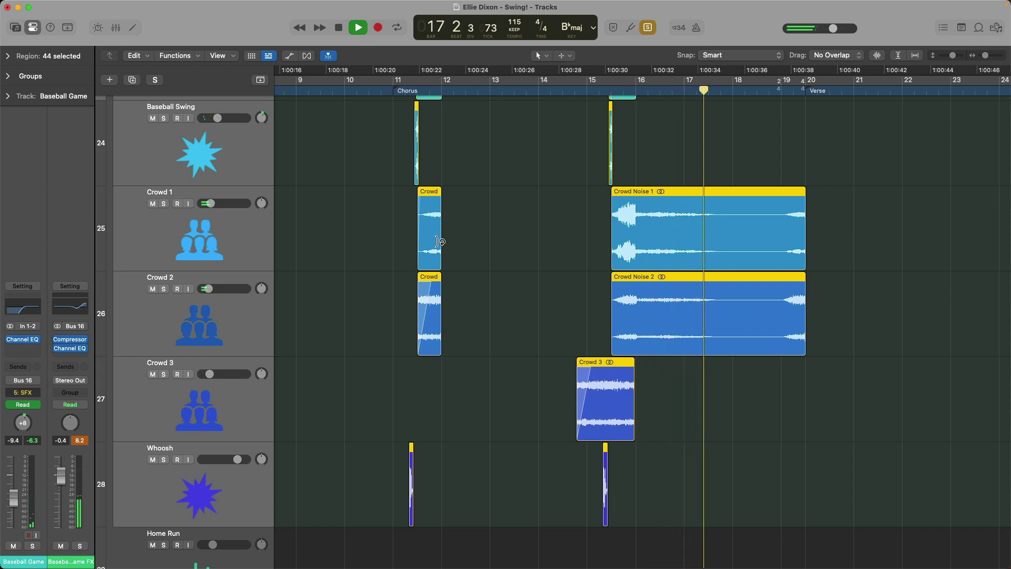
key(space)
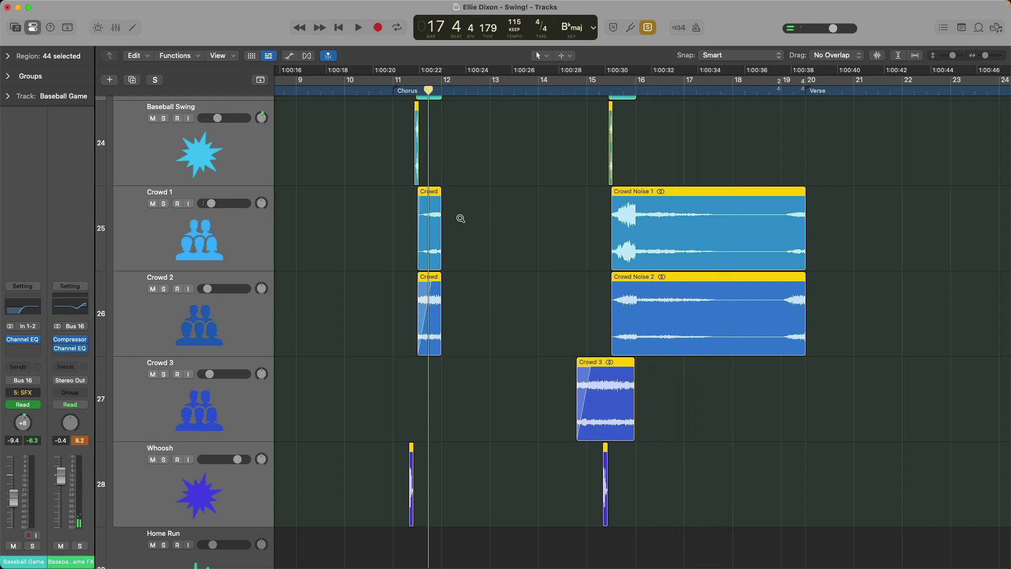
ctrl+alt+click(460, 218)
ctrl+alt+click(363, 239)
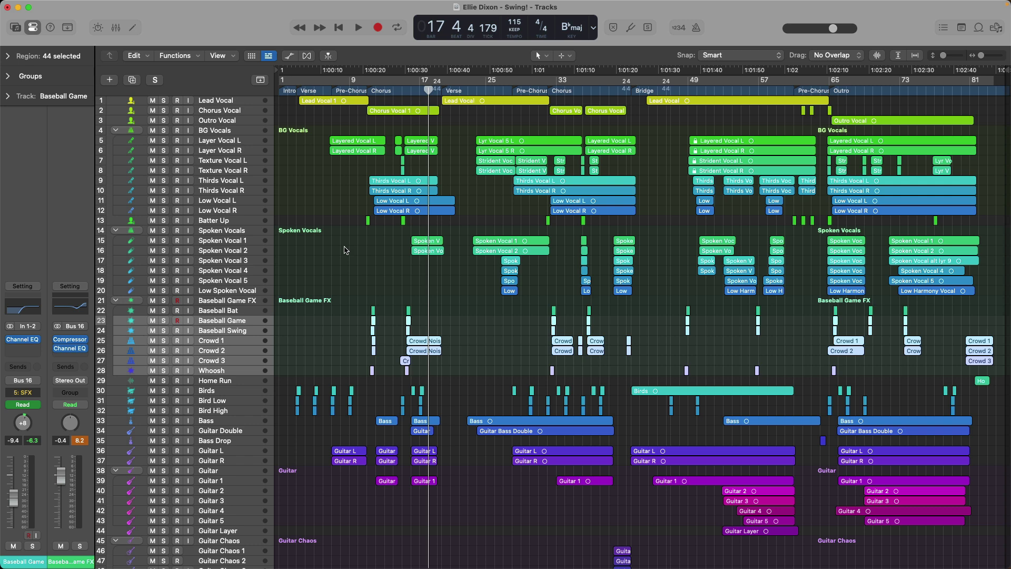
Step: Play the second pre-chorus into the second chorus from just before bar 28, checking the baseball and bird effects, and stop playback
drag(488, 294, 631, 457)
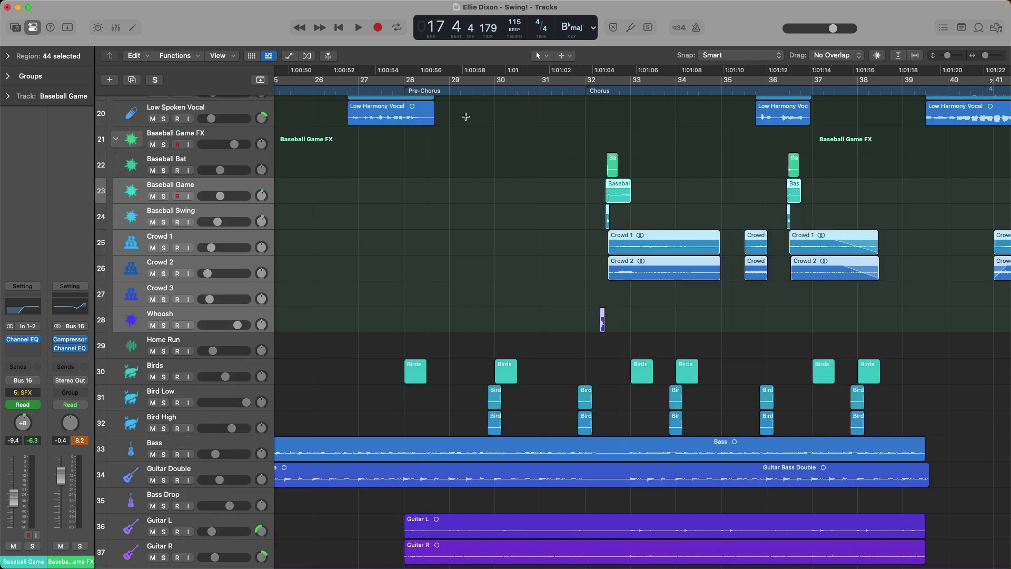
click(393, 87)
key(space)
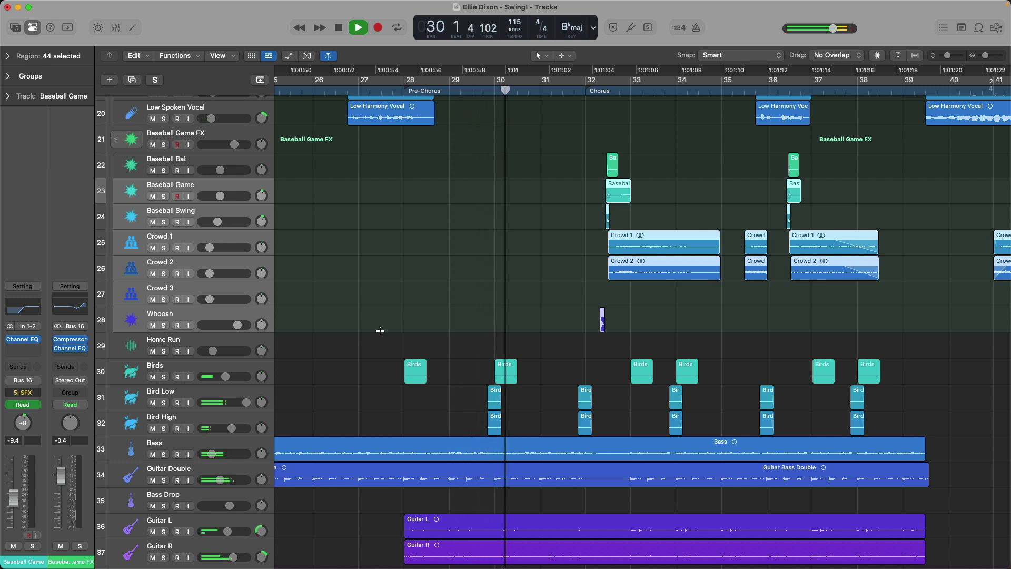
scroll(433, 289, right, 3)
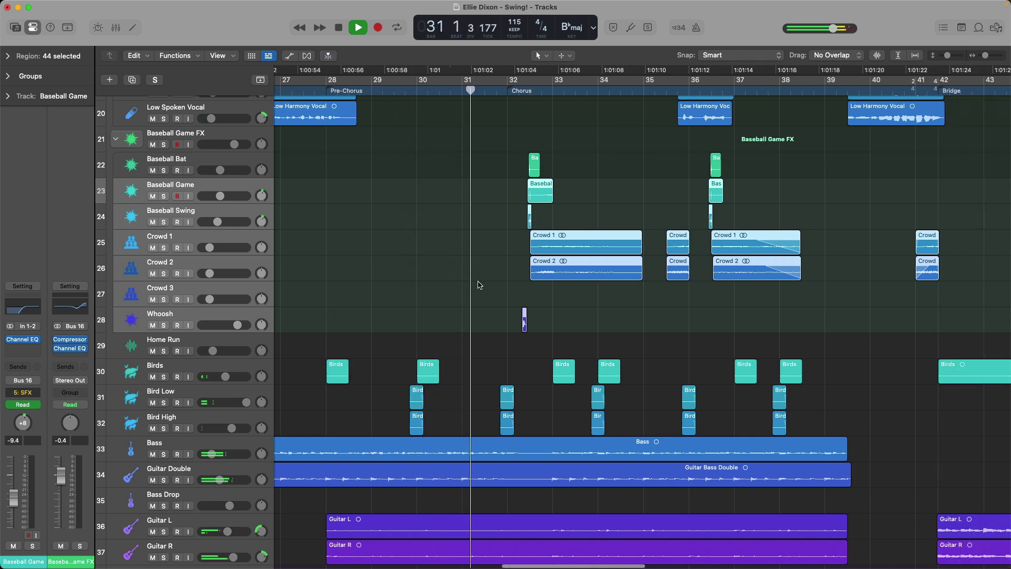
click(466, 346)
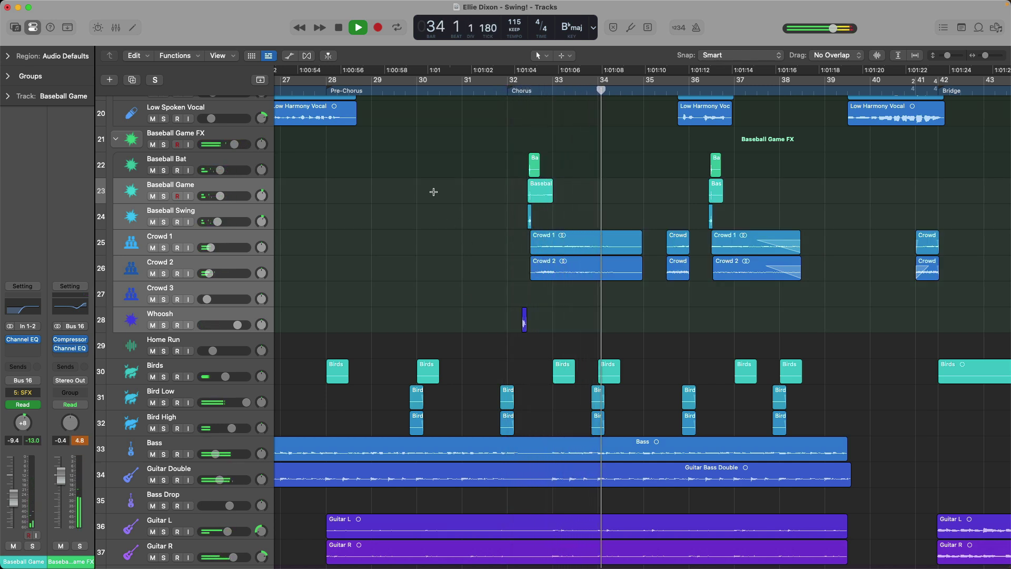
key(comma)
key(space)
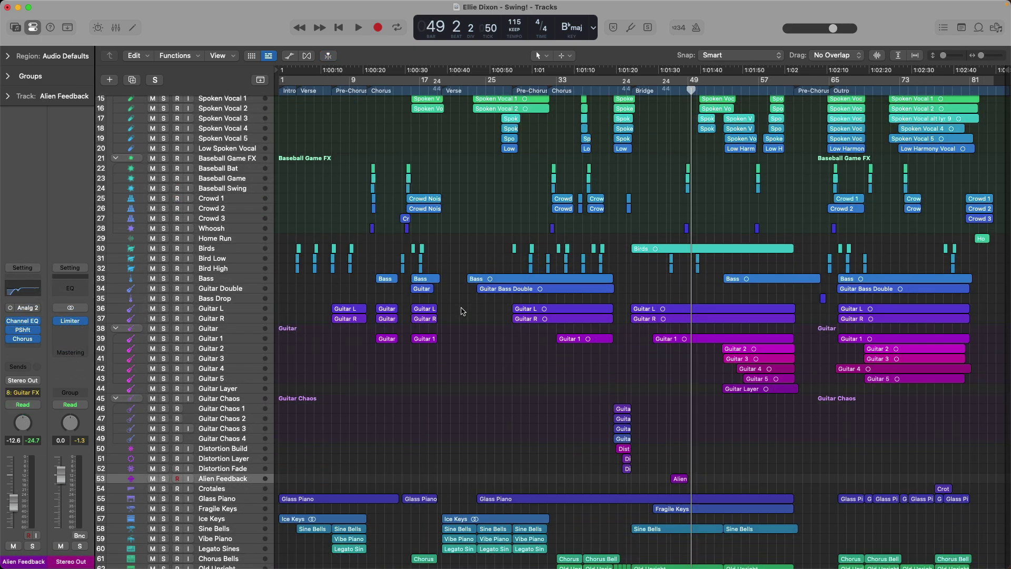
Step: Solo the Lead Vocal track, play its first verse from bar 3, and stop shortly after the pre-chorus starts
scroll(461, 311, up, 5)
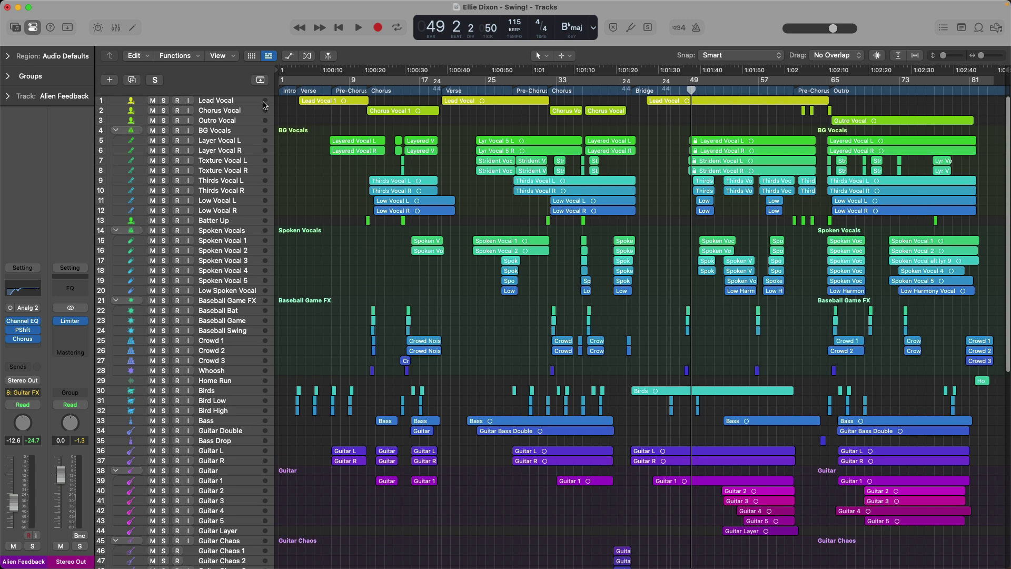
click(260, 103)
click(297, 91)
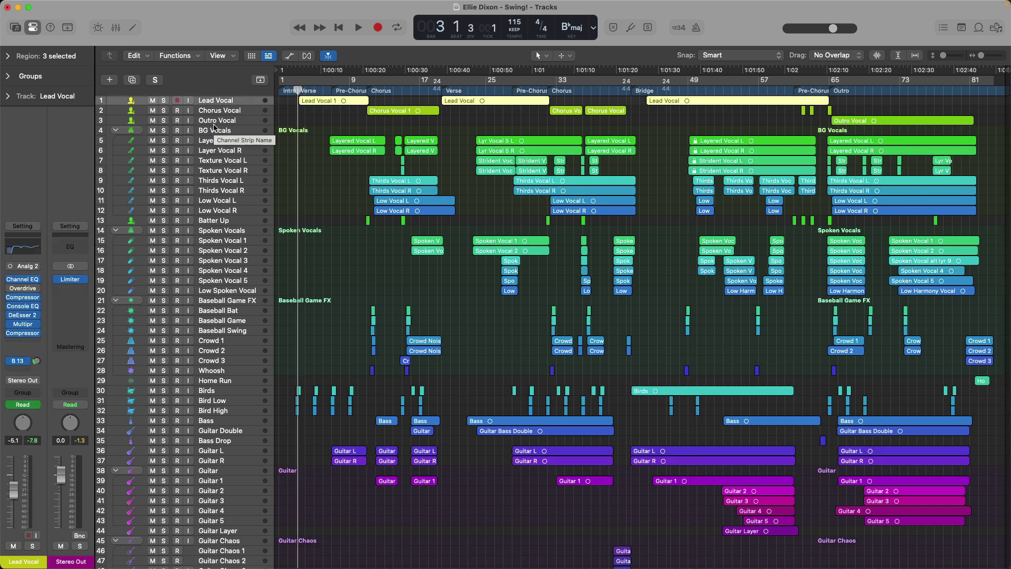
key(z)
key(ctrl+s)
key(space)
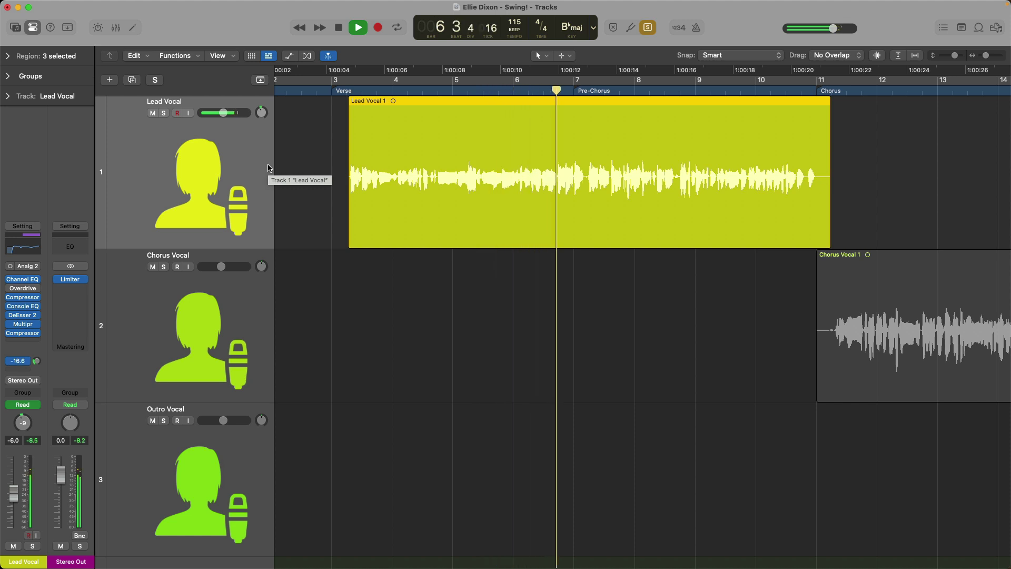
key(space)
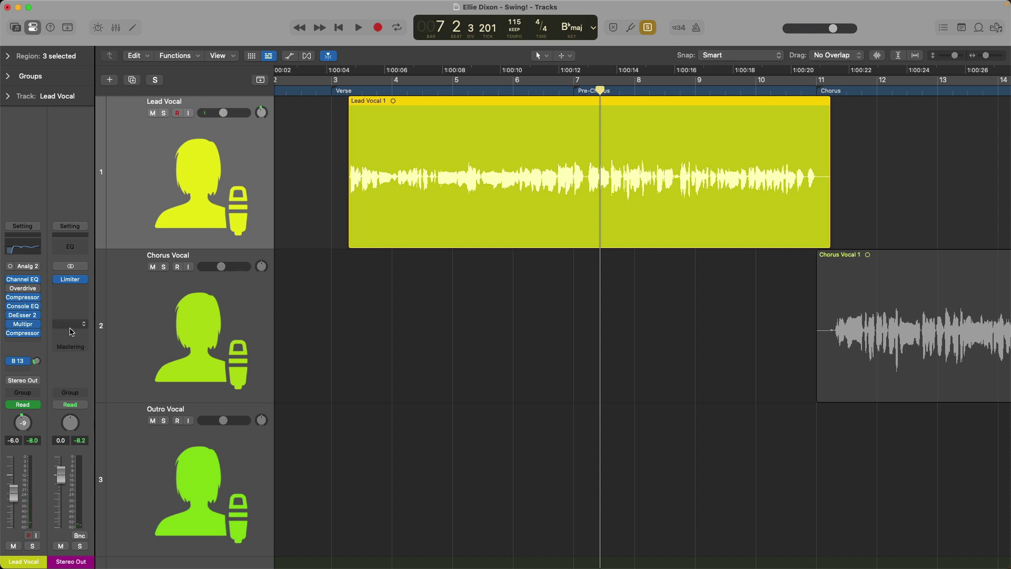
Step: Show the Lead Vocal's Bus 13 send channel, inspect its Delay Designer slapback delay, and close the plug-in
click(26, 360)
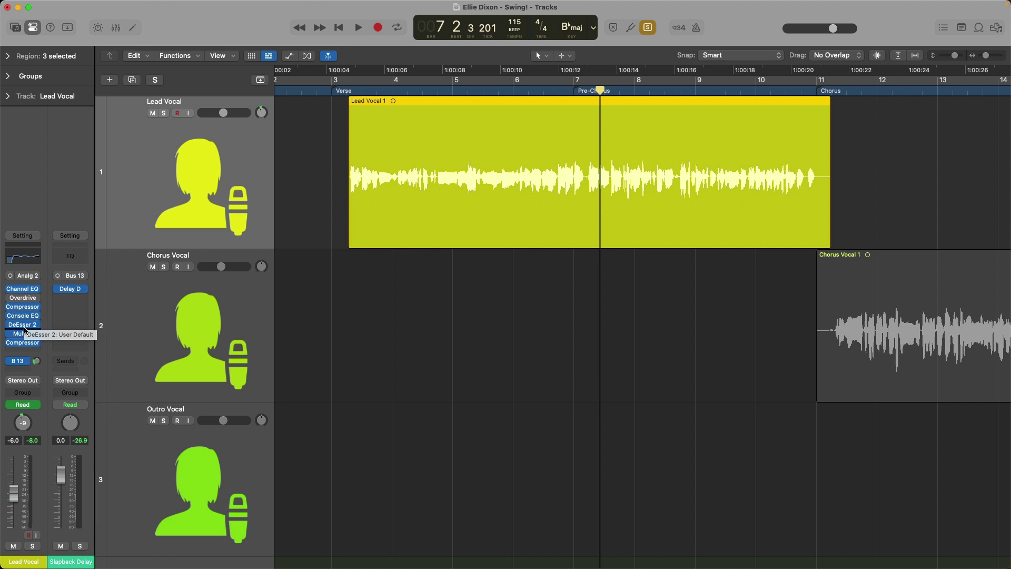
click(21, 345)
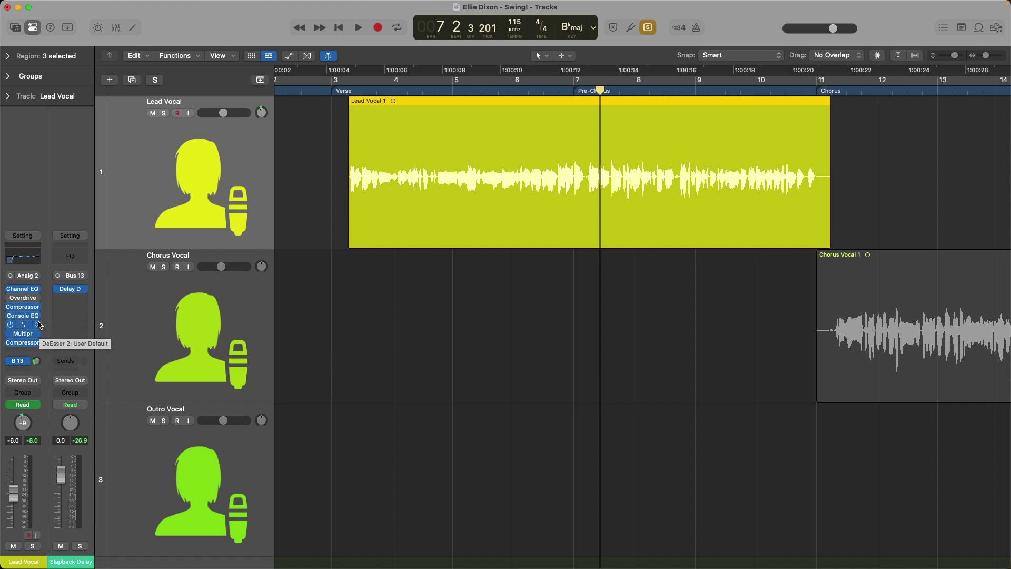
key(super+z)
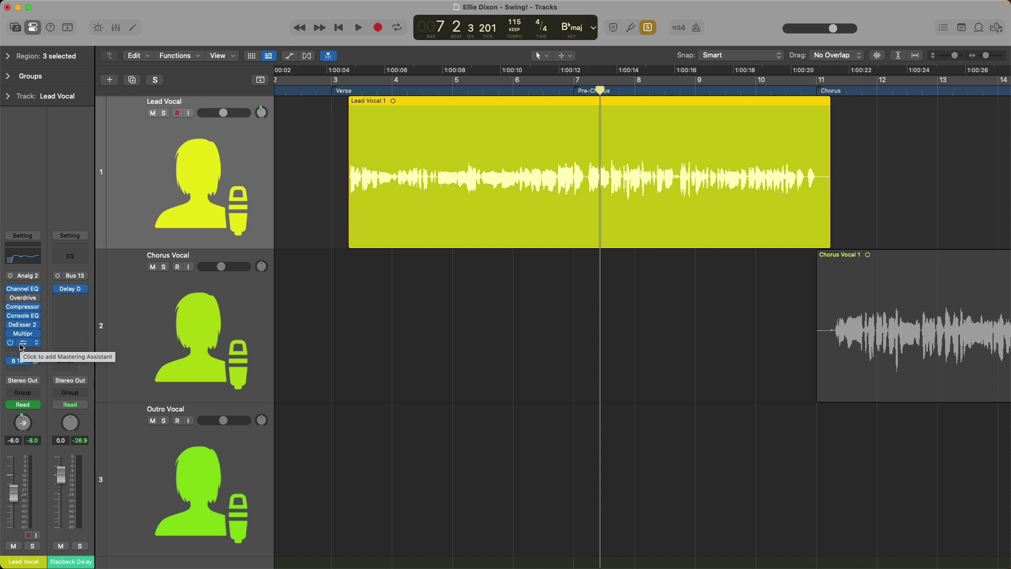
click(21, 346)
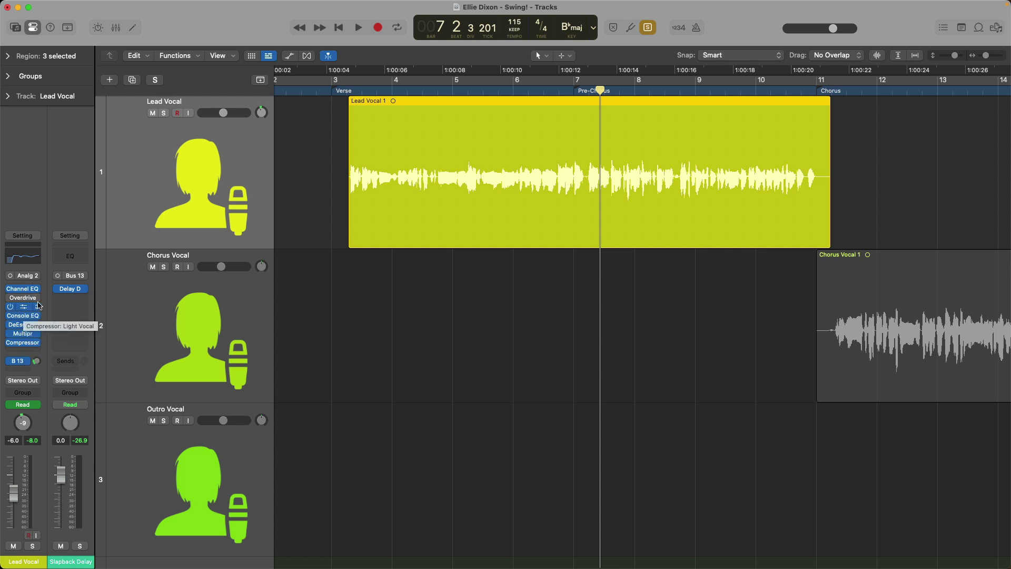
click(70, 292)
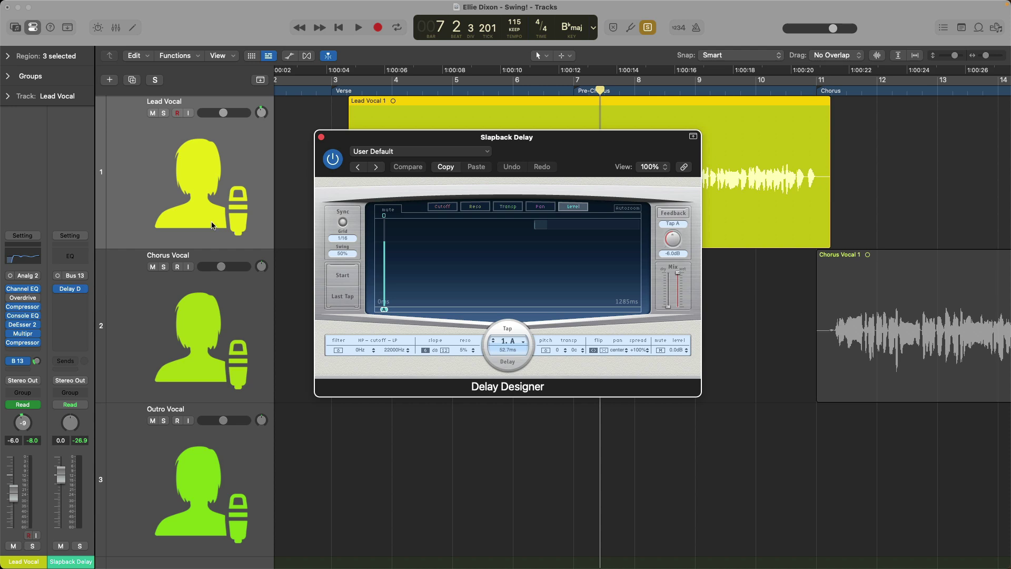
click(321, 137)
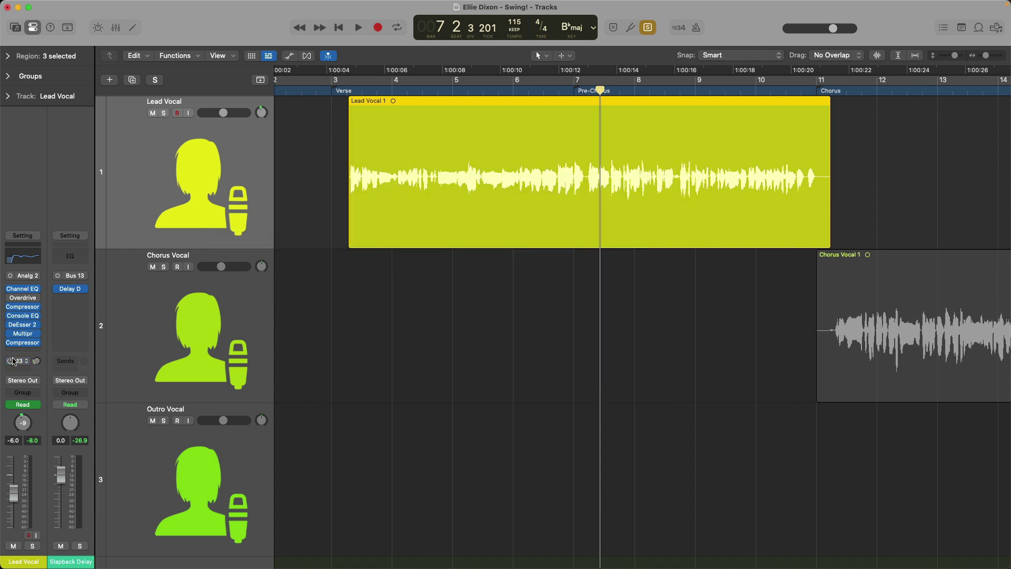
Step: Bypass the Bus 13 send and play the soloed Lead Vocal, first with its insert effects and again with all inserts bypassed
key(shift+space)
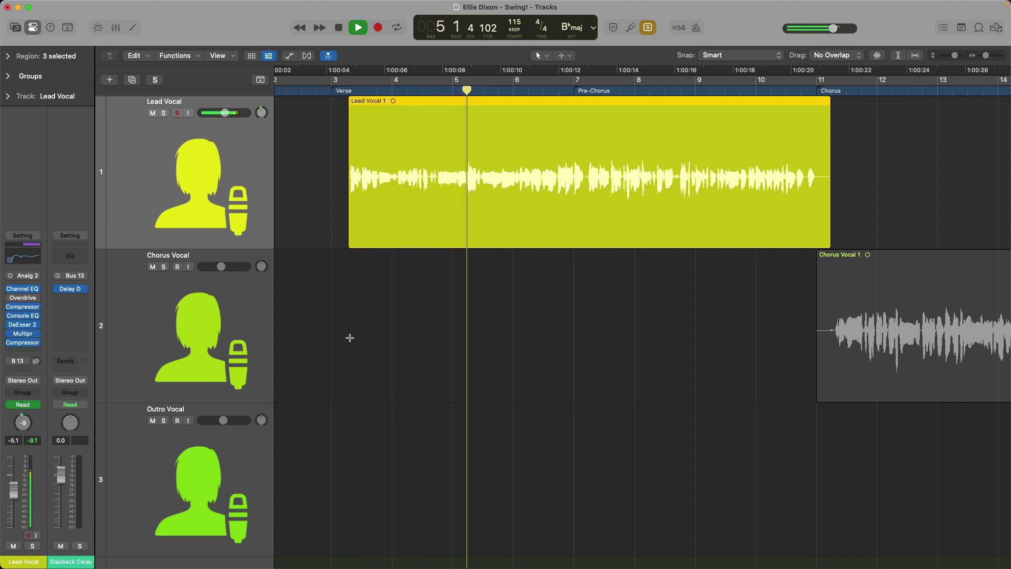
key(space)
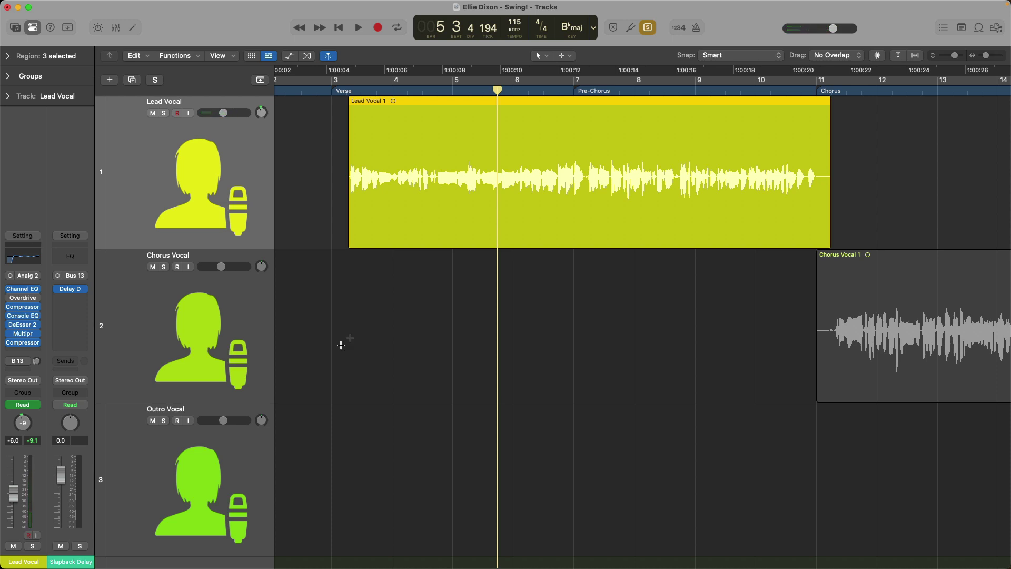
click(10, 289)
key(space)
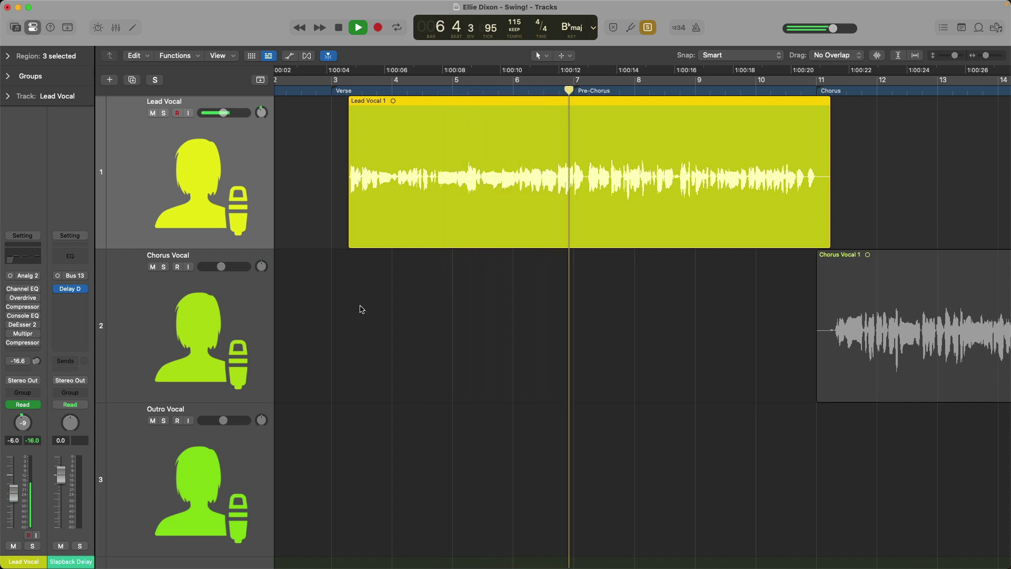
key(space)
Step: Play the soloed verse while bypassing the Lead Vocal's insert effects midway, stop near bar 7, and turn the effects back on
mouse_move(11, 310)
key(space)
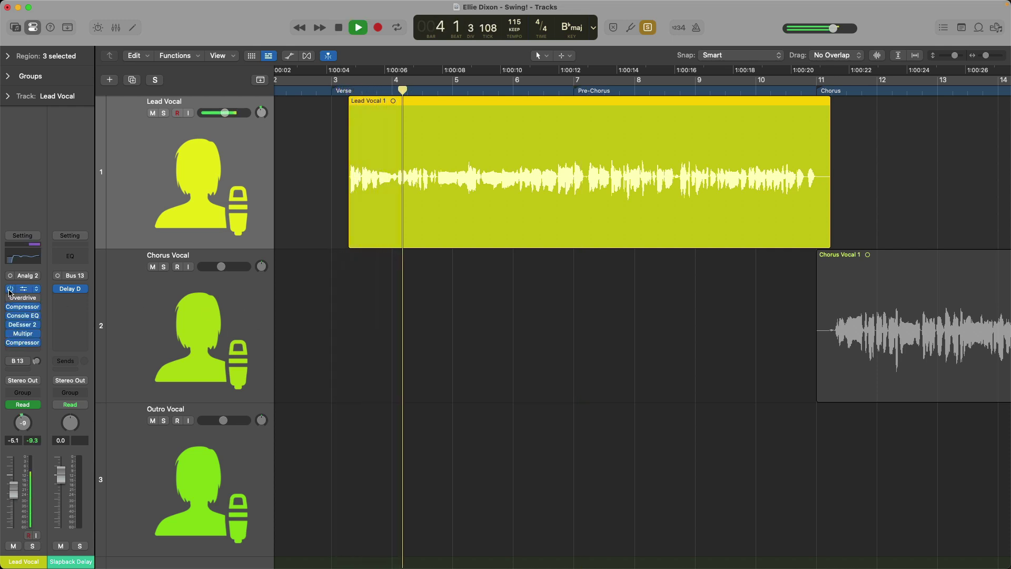
alt+click(10, 307)
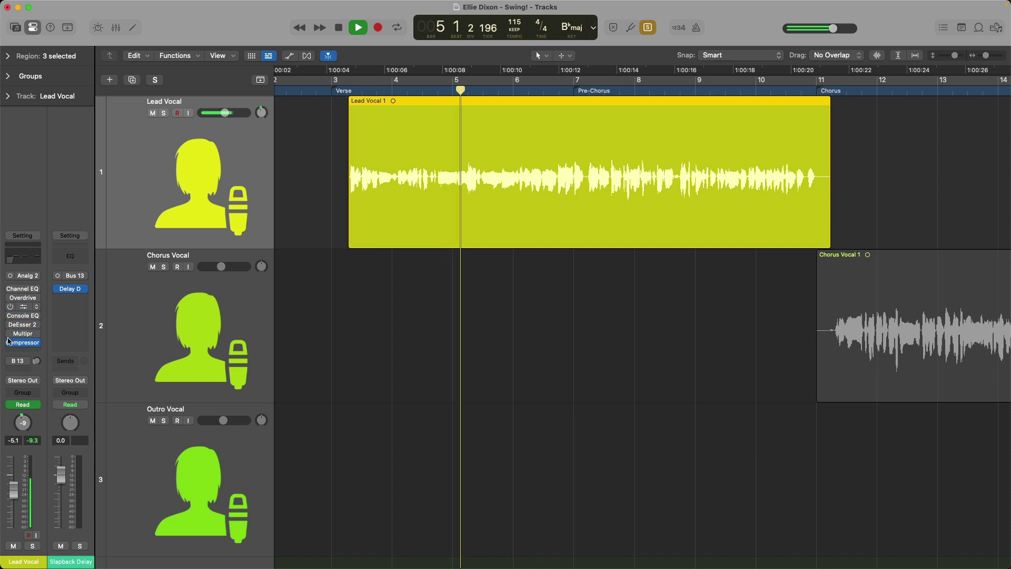
mouse_move(10, 308)
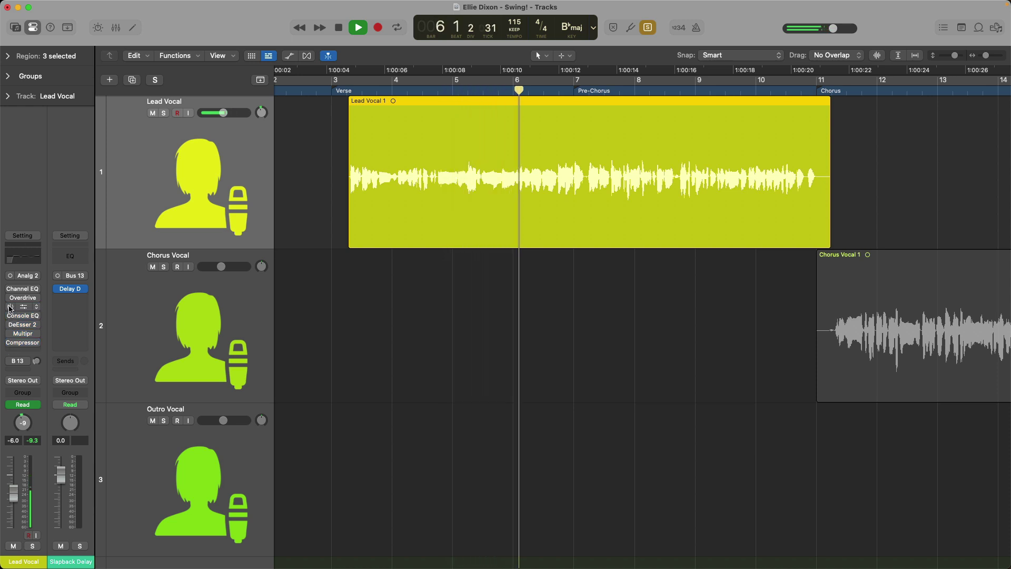
key(space)
click(12, 289)
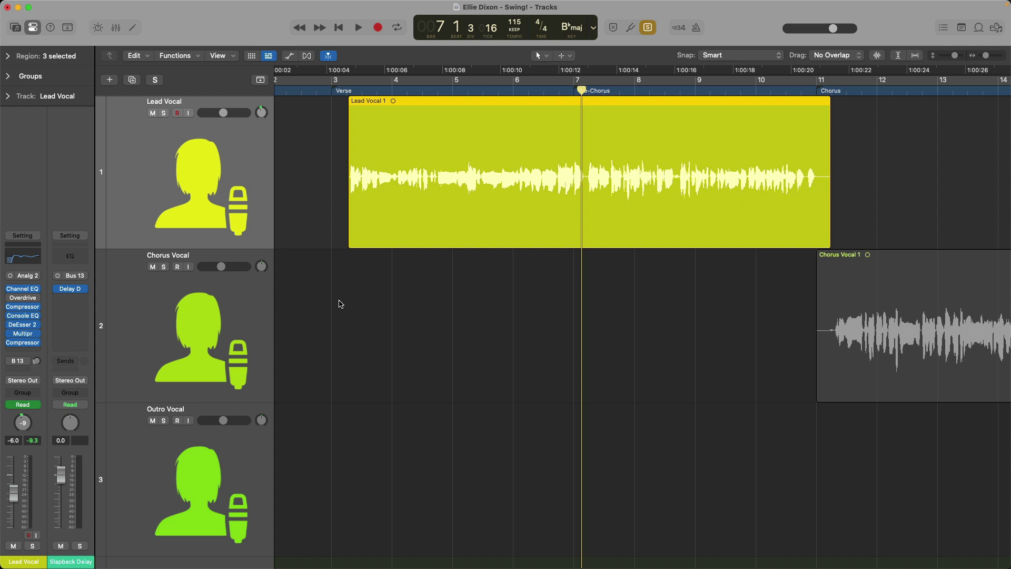
Step: Turn off solo, play the full mix from bar 3 to bar 7 with the Lead Vocal inserts bypassed, and re-enable all except Overdrive
key(ctrl+s)
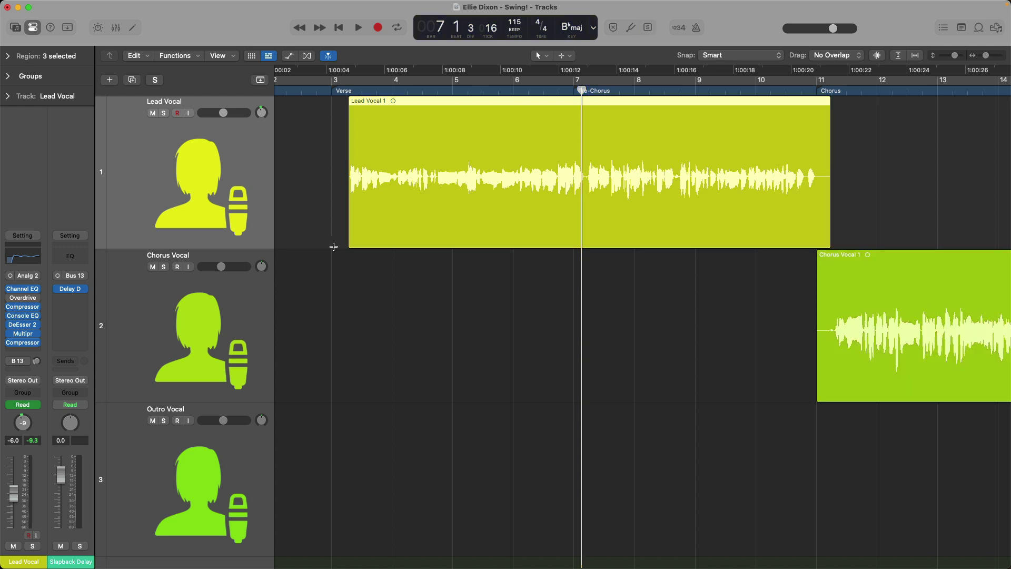
click(332, 103)
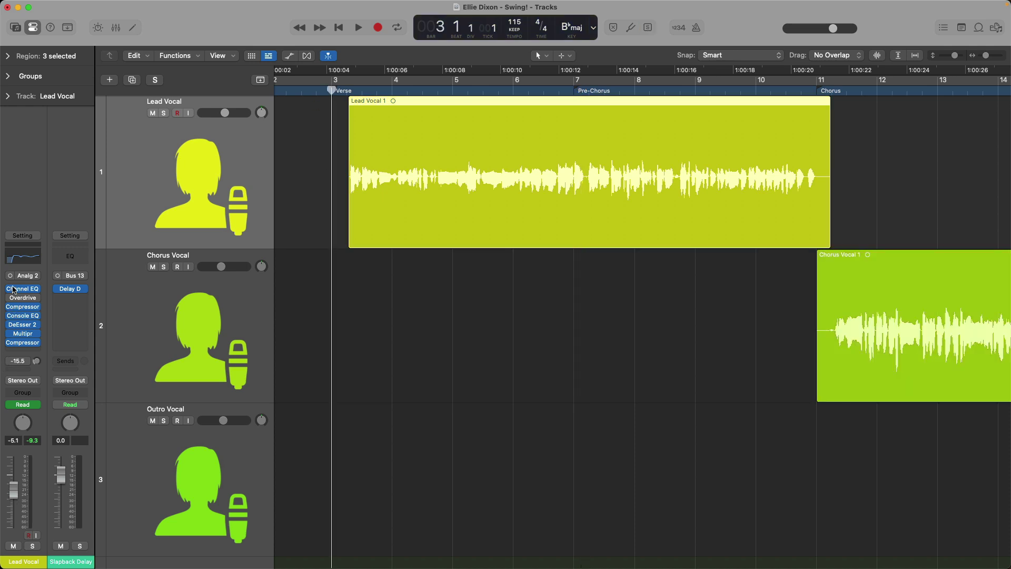
drag(12, 299, 12, 345)
key(space)
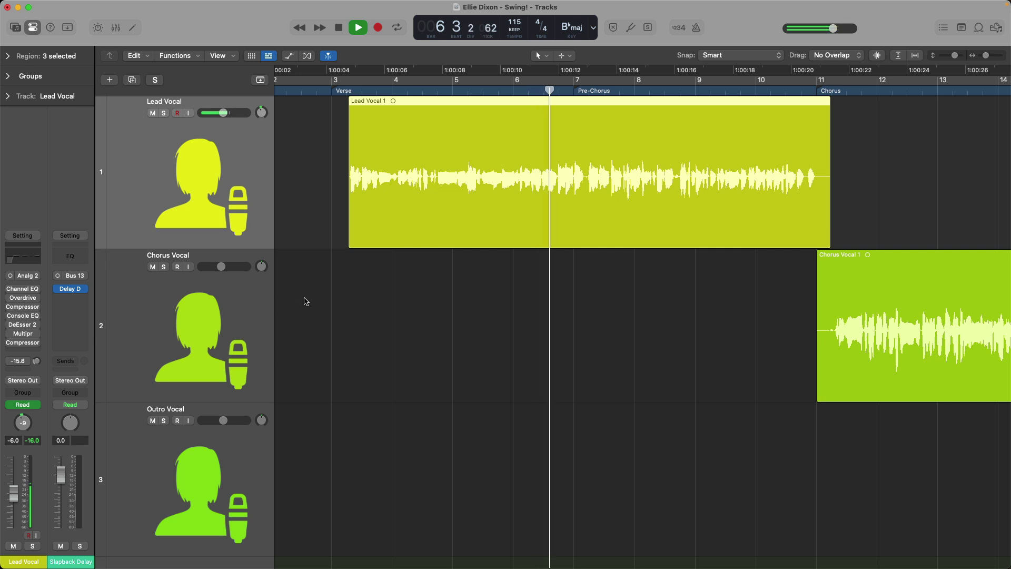
key(space)
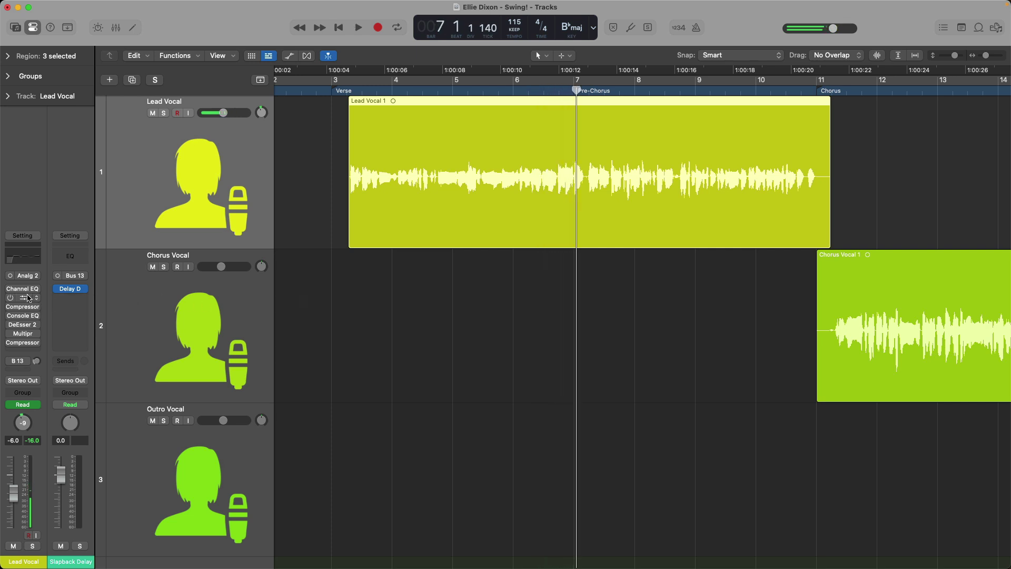
click(8, 289)
drag(8, 307, 8, 339)
Step: Open the Lead Vocal's Channel EQ, both Compressors, Vintage Console EQ, DeEsser 2 and Multipressor, moving the last Compressor fully into view
click(24, 289)
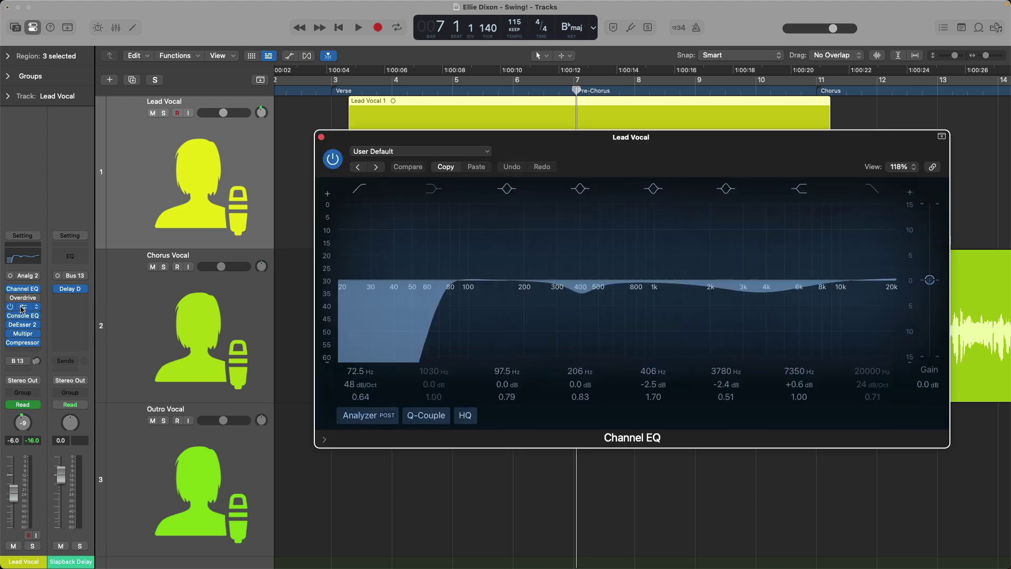
click(22, 308)
click(21, 318)
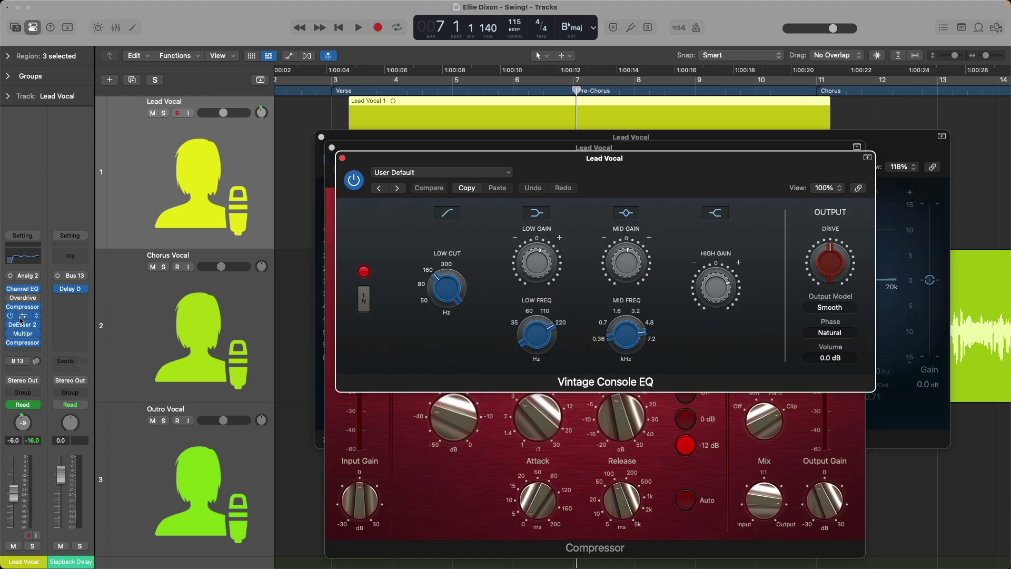
click(21, 324)
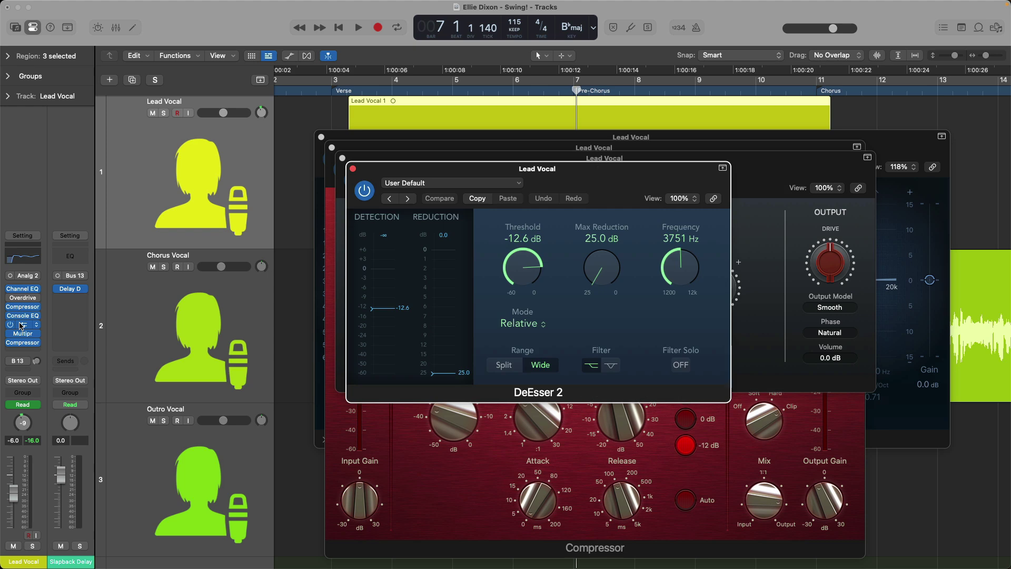
click(20, 333)
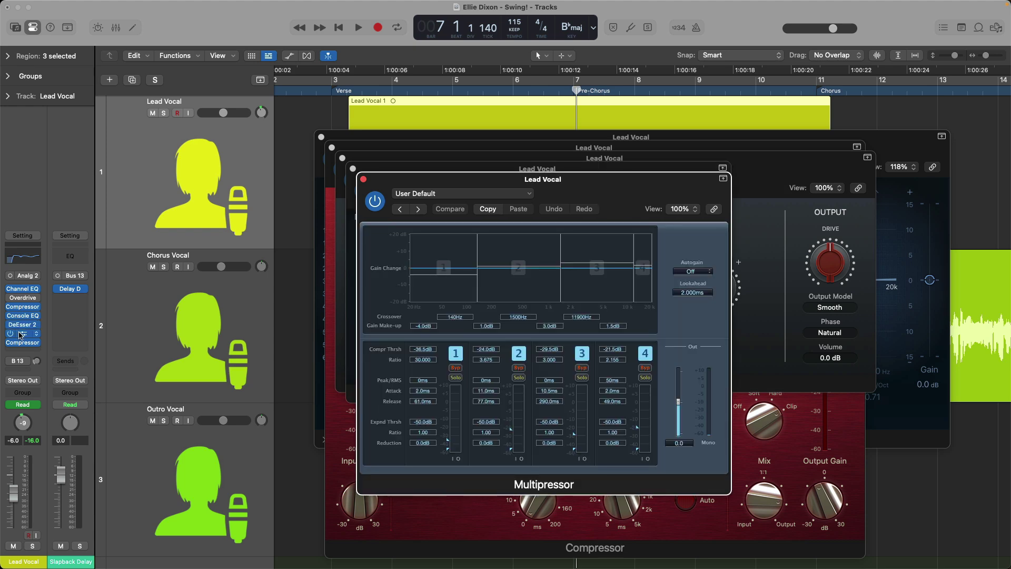
click(25, 342)
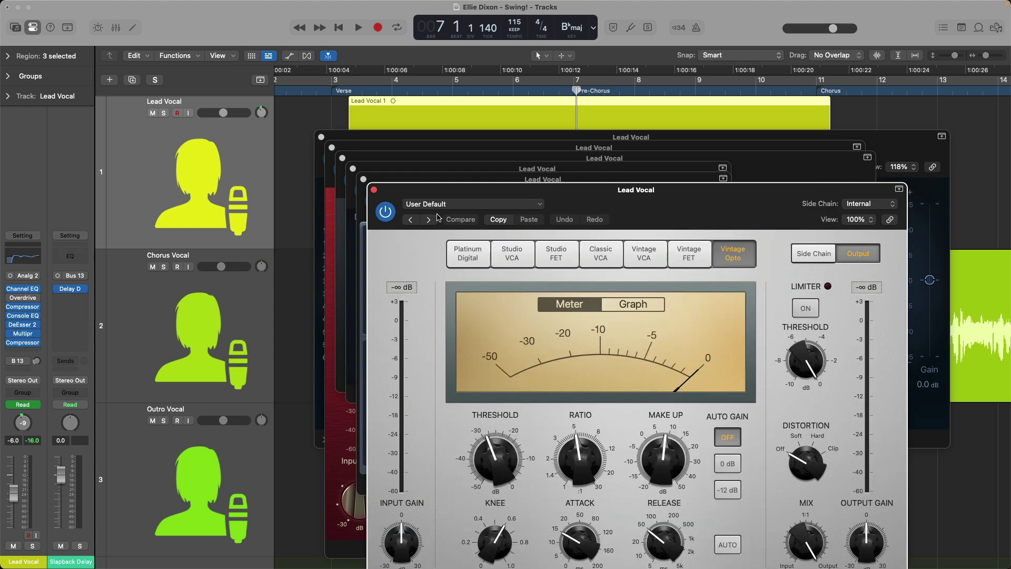
drag(484, 189, 452, 160)
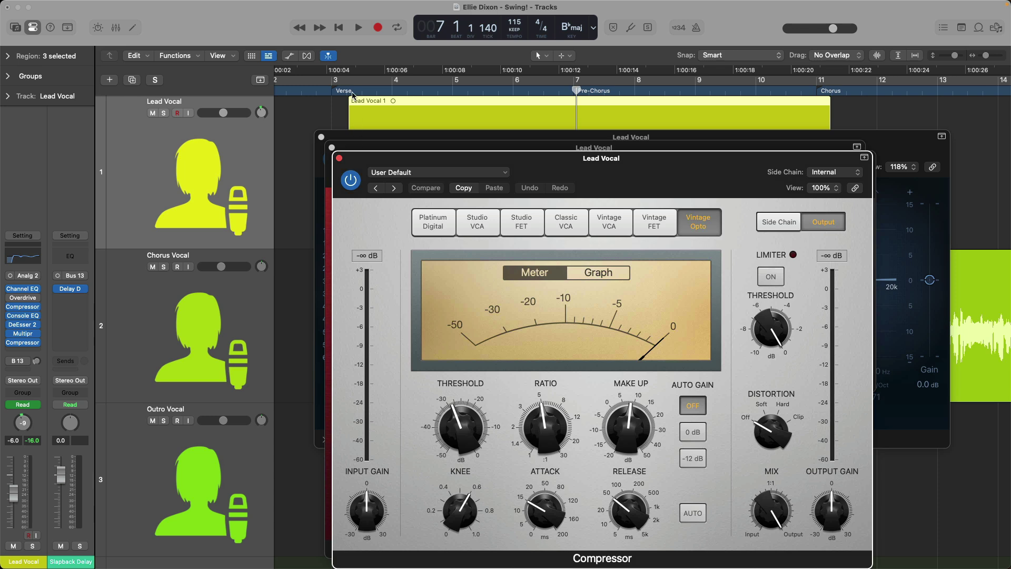
Step: Play the verse with the last Compressor's Graph display shown, spread out the overlapping plug-in windows, bring Vintage Console EQ forward, and stop
key(space)
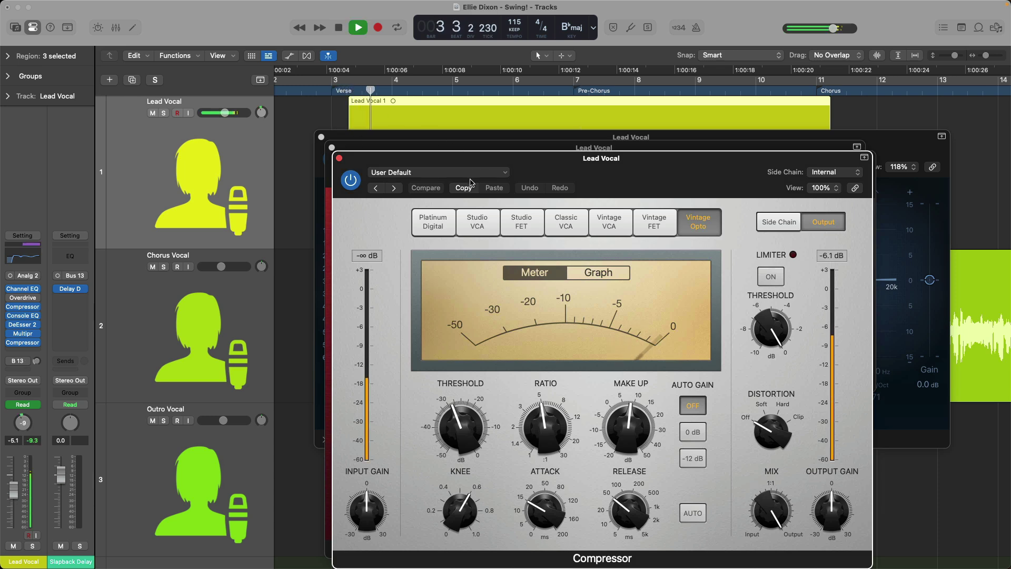
click(589, 271)
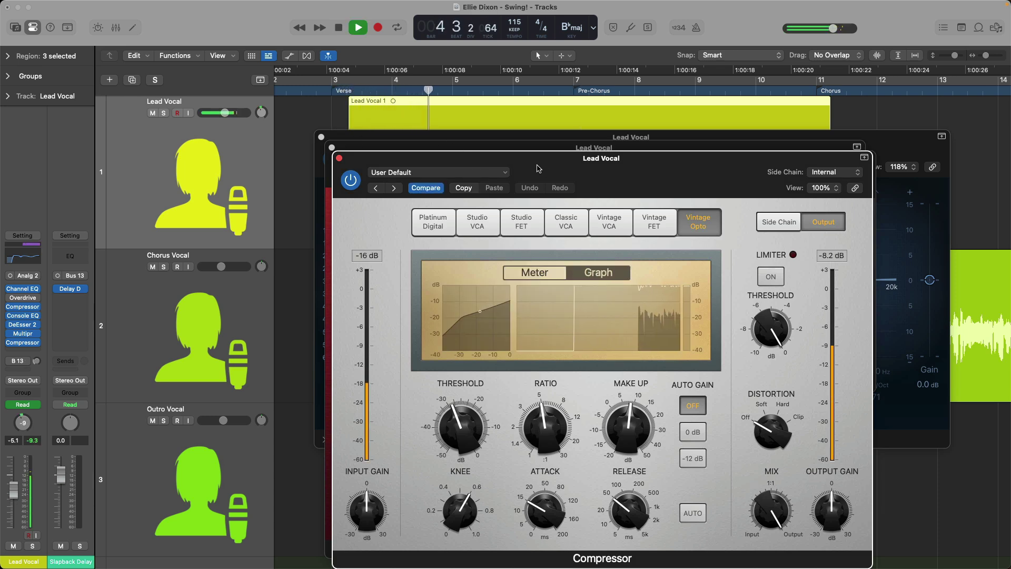
drag(529, 158, 668, 146)
drag(434, 180, 483, 193)
drag(388, 173, 471, 193)
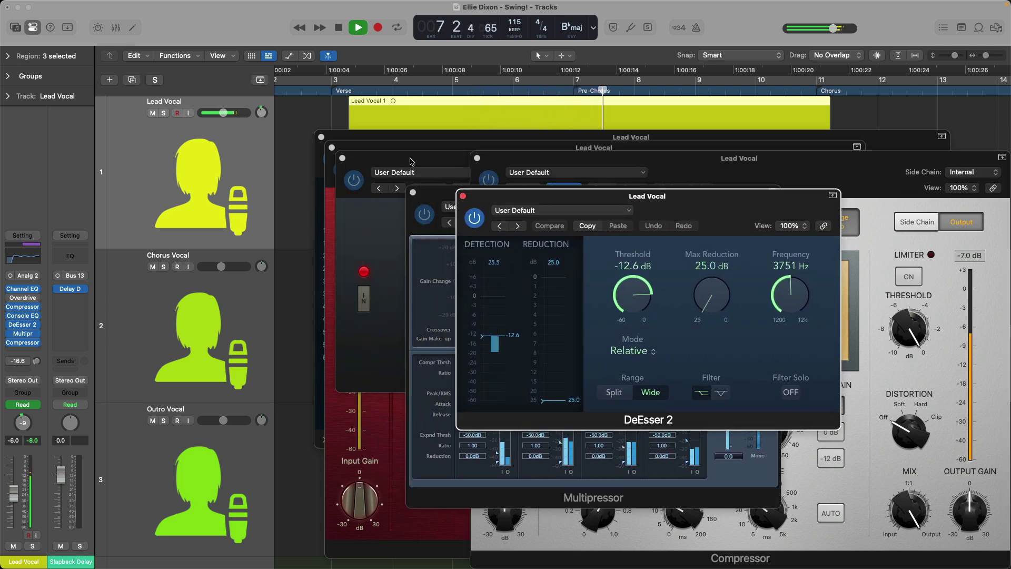
click(380, 160)
key(space)
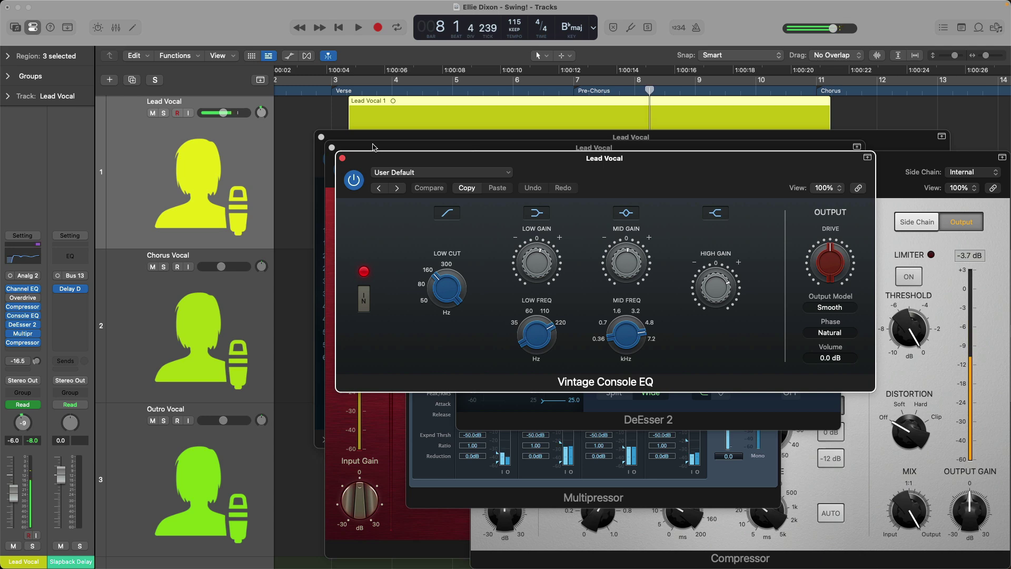
Step: Bring the Studio VCA Compressor forward and play the verse, viewing first its Graph display and then its Meter display
click(375, 148)
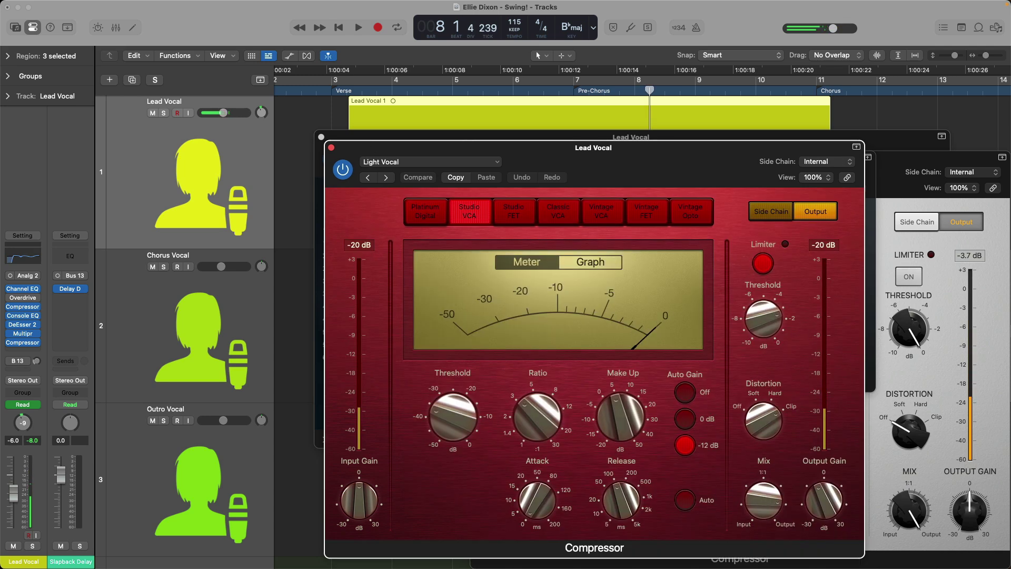
click(571, 260)
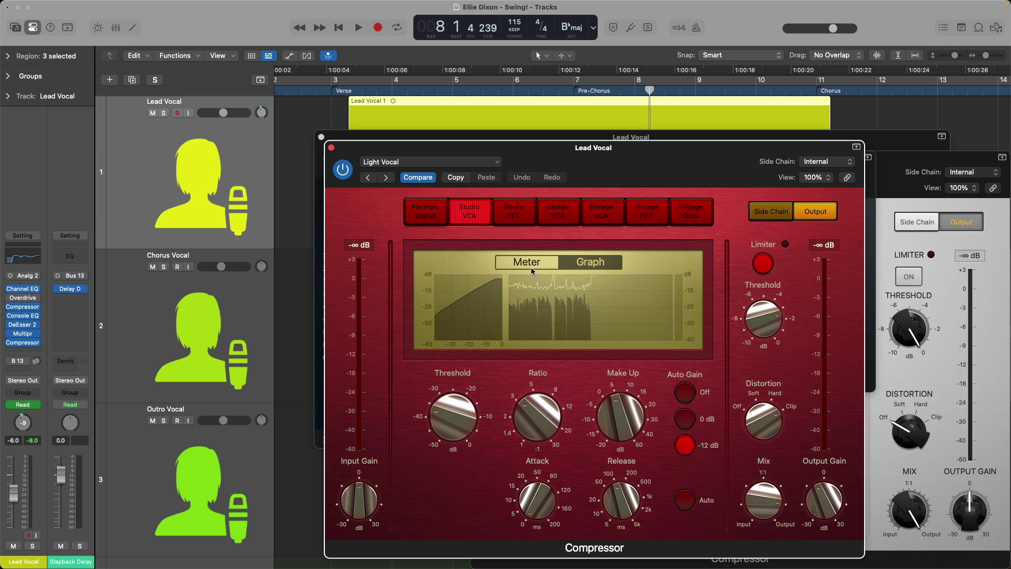
key(space)
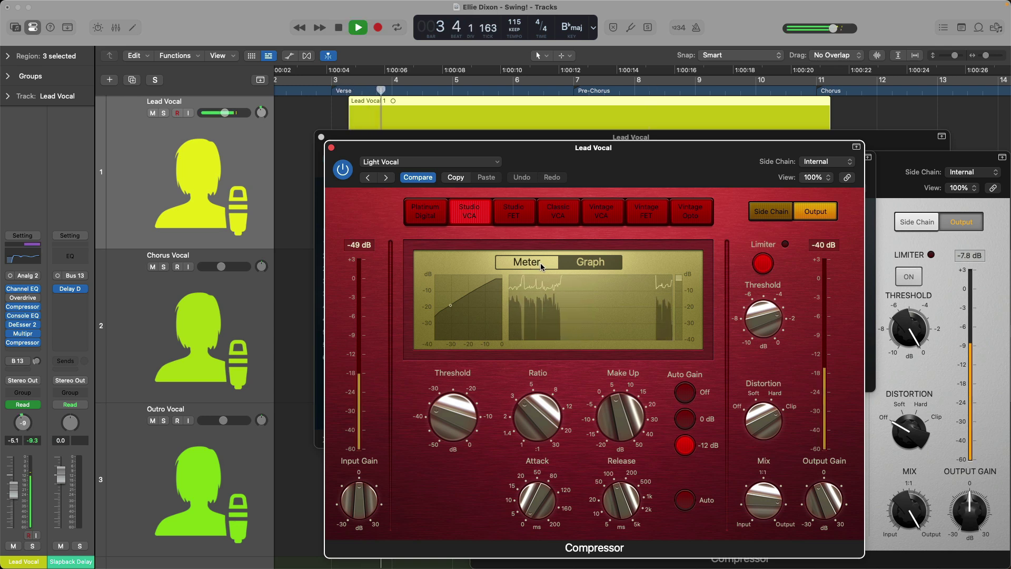
click(537, 262)
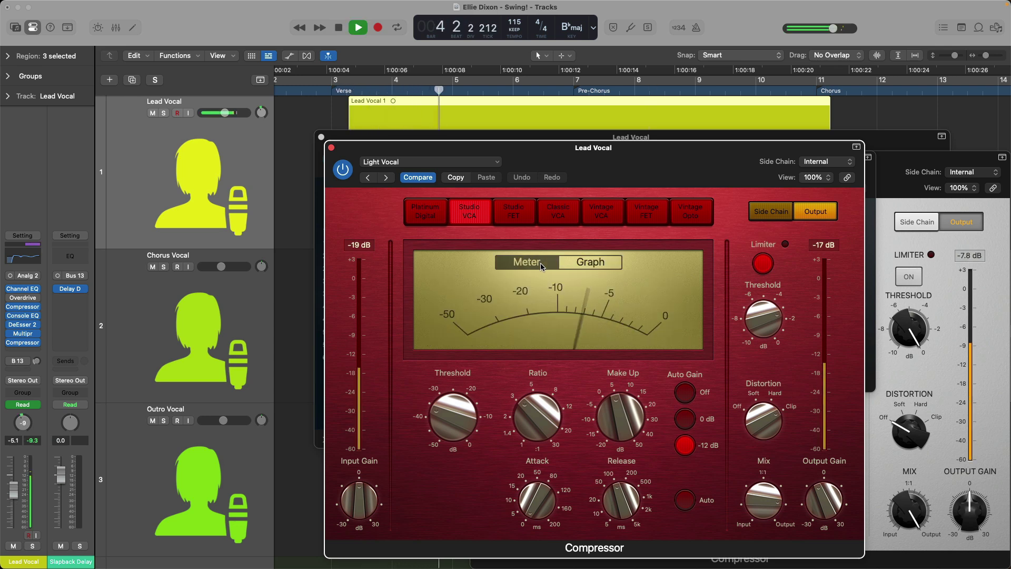
drag(619, 152, 594, 149)
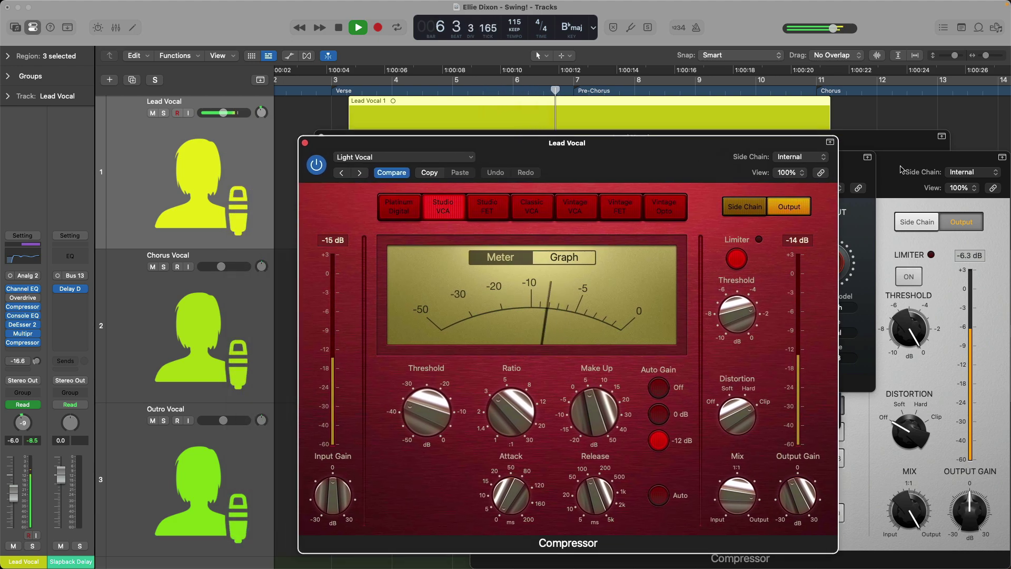
Step: Stop playback and close all the Lead Vocal's open plug-in windows except the Channel EQ
click(937, 158)
key(space)
click(476, 156)
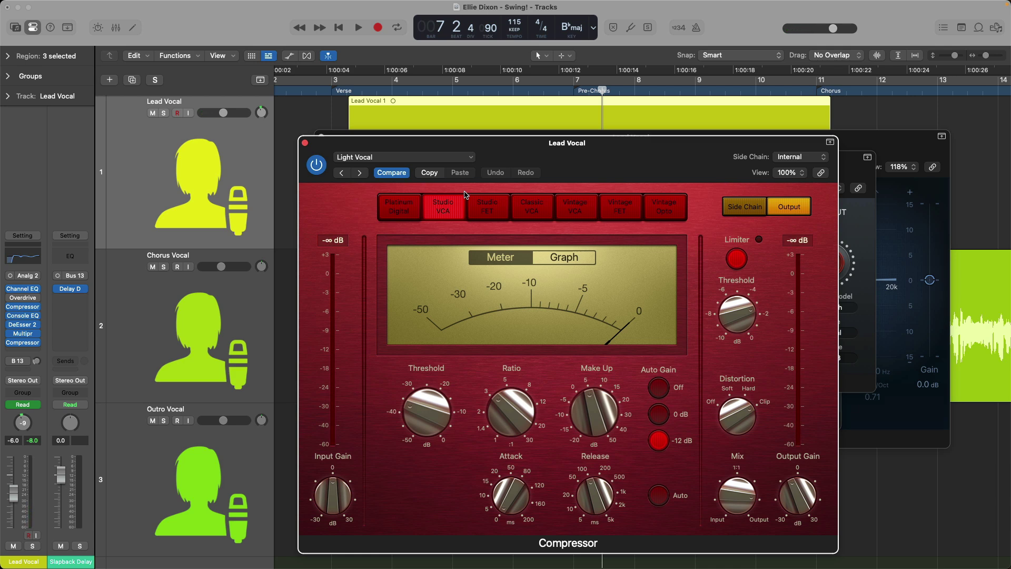
click(305, 143)
click(343, 158)
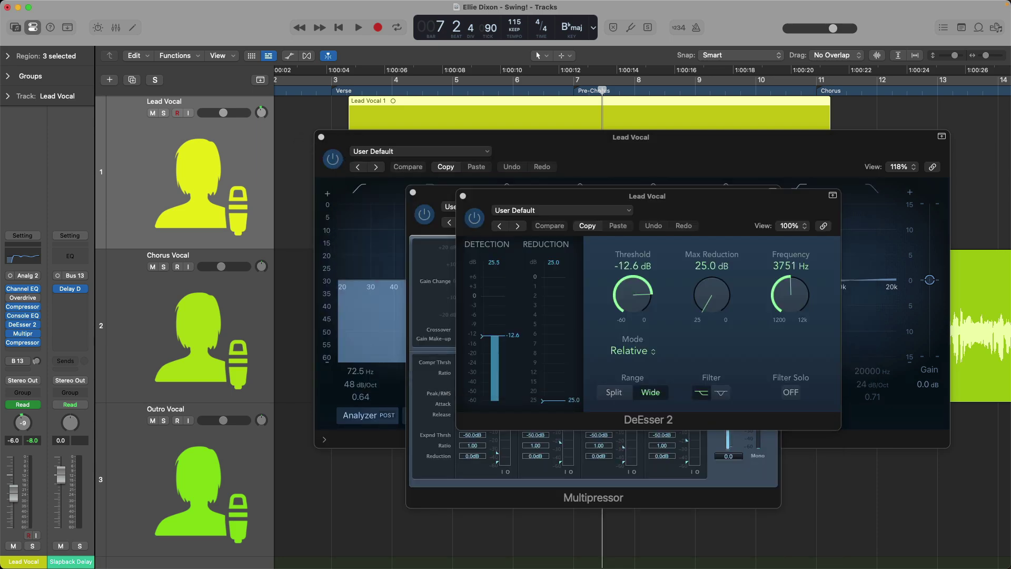
click(462, 196)
click(413, 192)
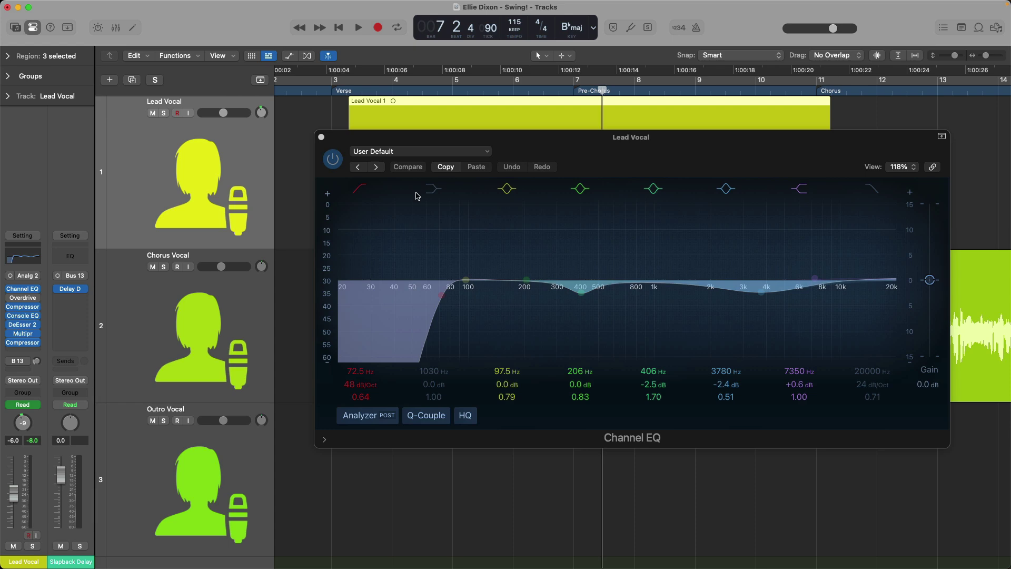
Step: Reopen the Lead Vocal's Vintage Console EQ, examine its gain and low cut settings alongside the Channel EQ, and close both
click(26, 316)
mouse_move(715, 290)
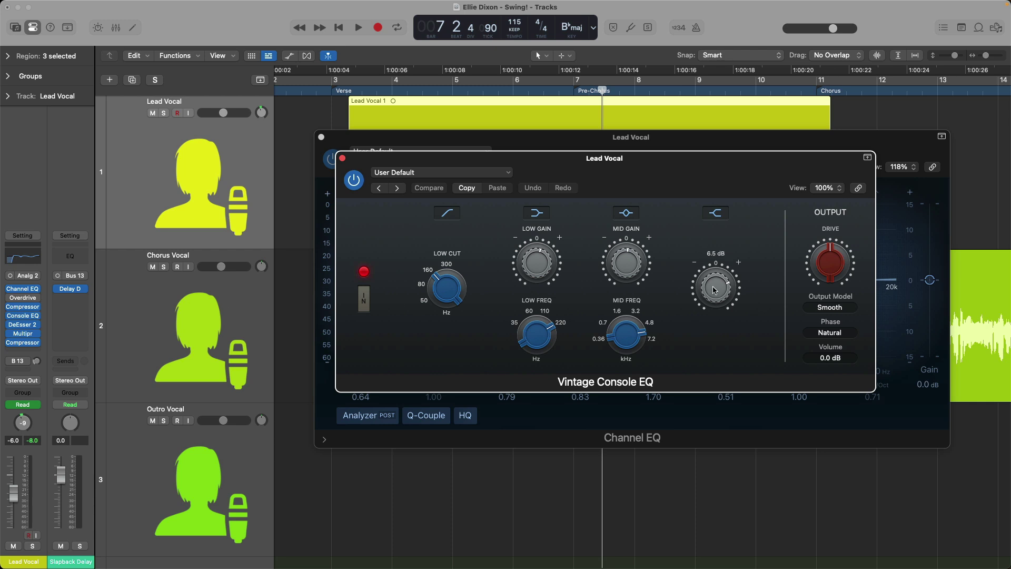
mouse_move(545, 269)
click(25, 290)
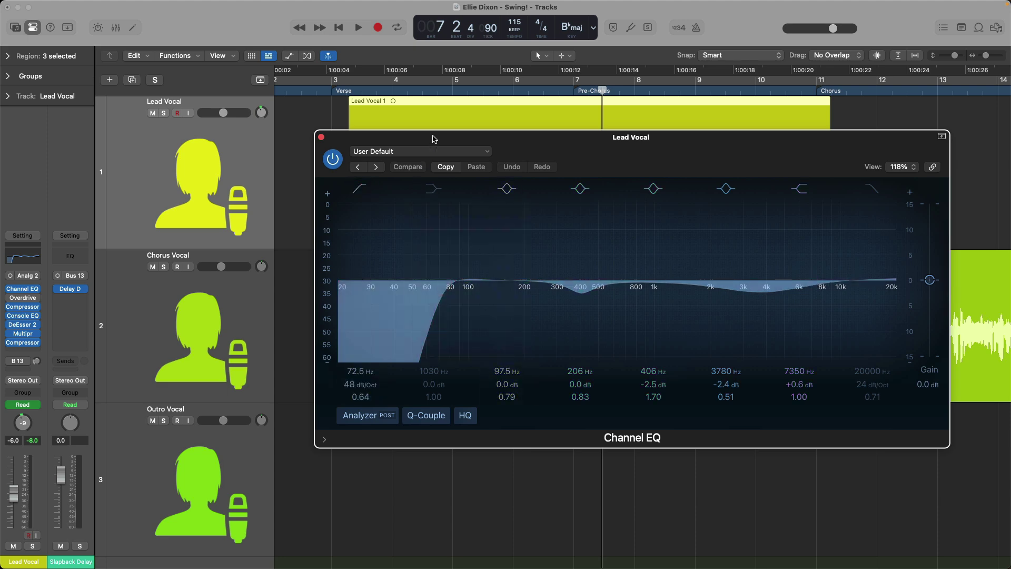
click(321, 138)
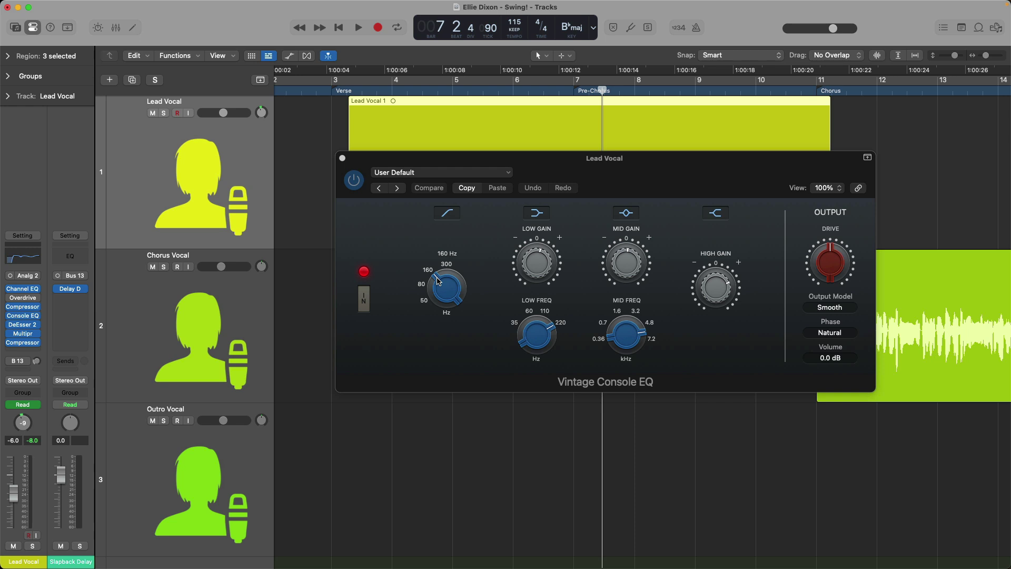
click(342, 158)
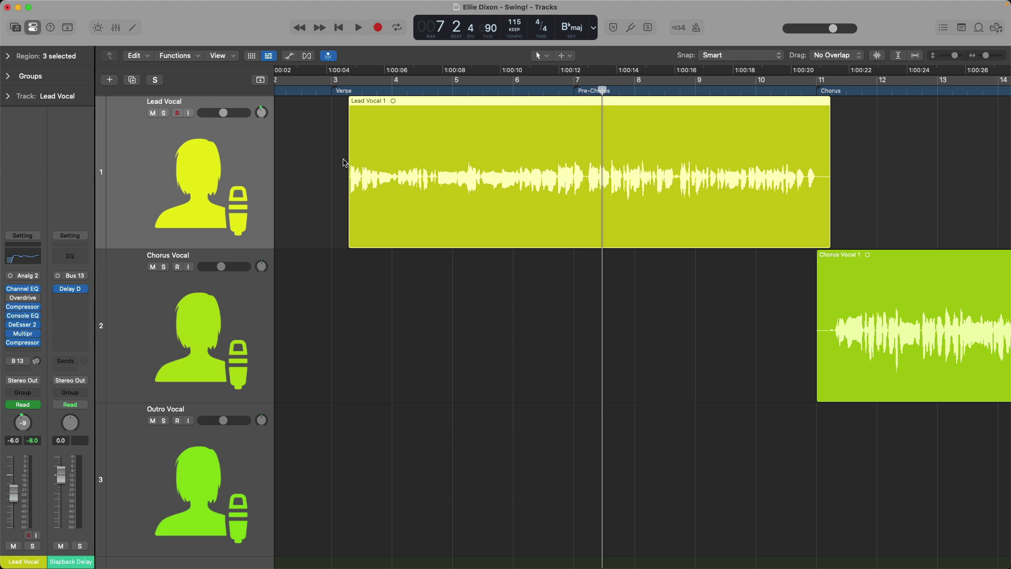
Step: Select the Bass track in the second verse, solo it, and play it from bar 23
ctrl+alt+click(388, 282)
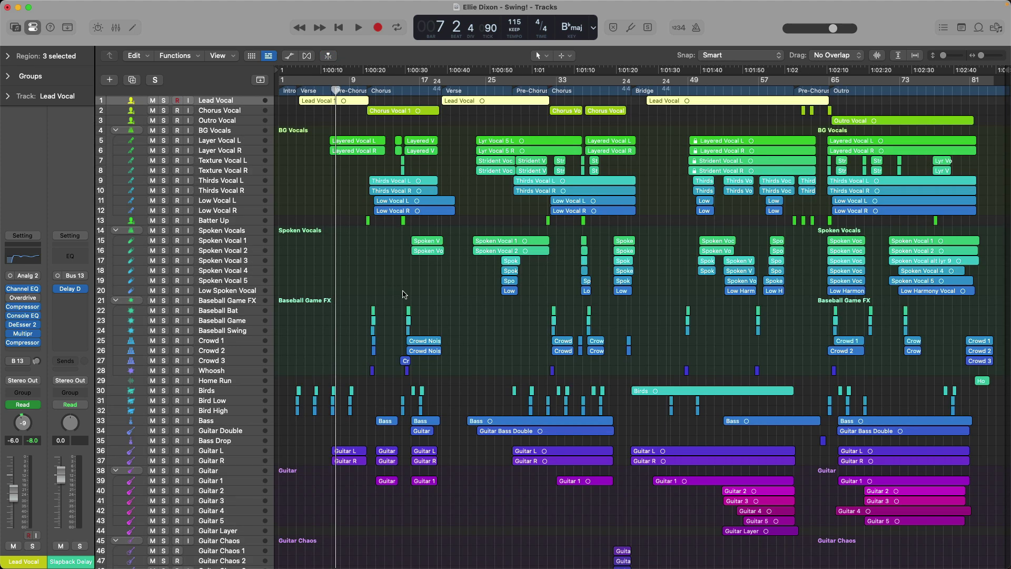
drag(458, 411, 633, 449)
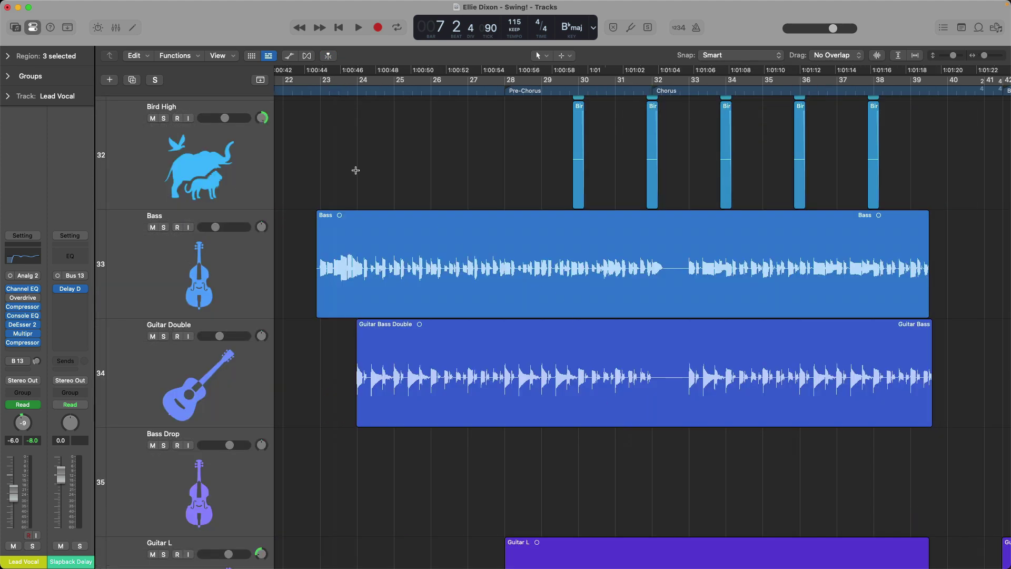
click(215, 257)
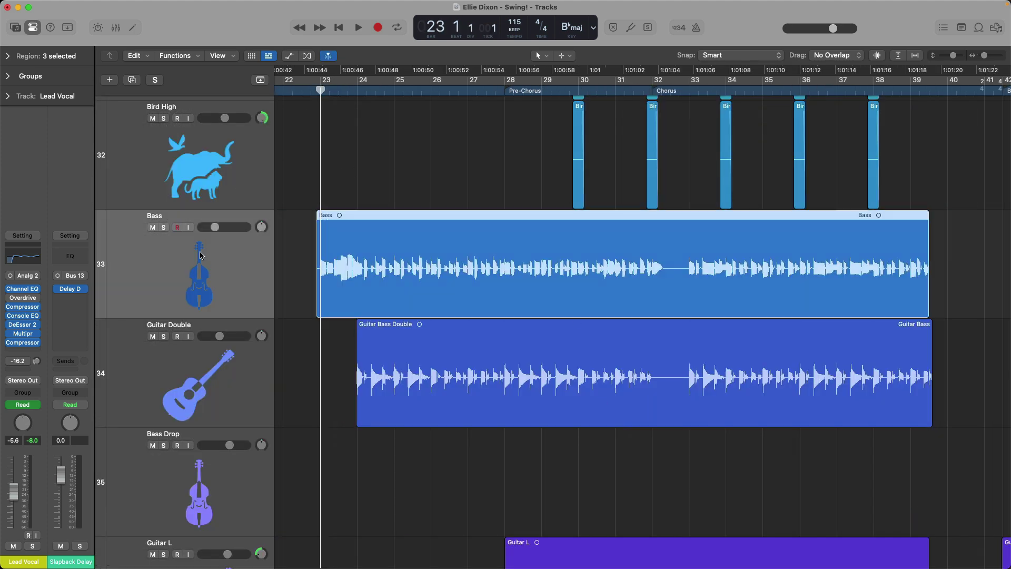
click(164, 228)
key(space)
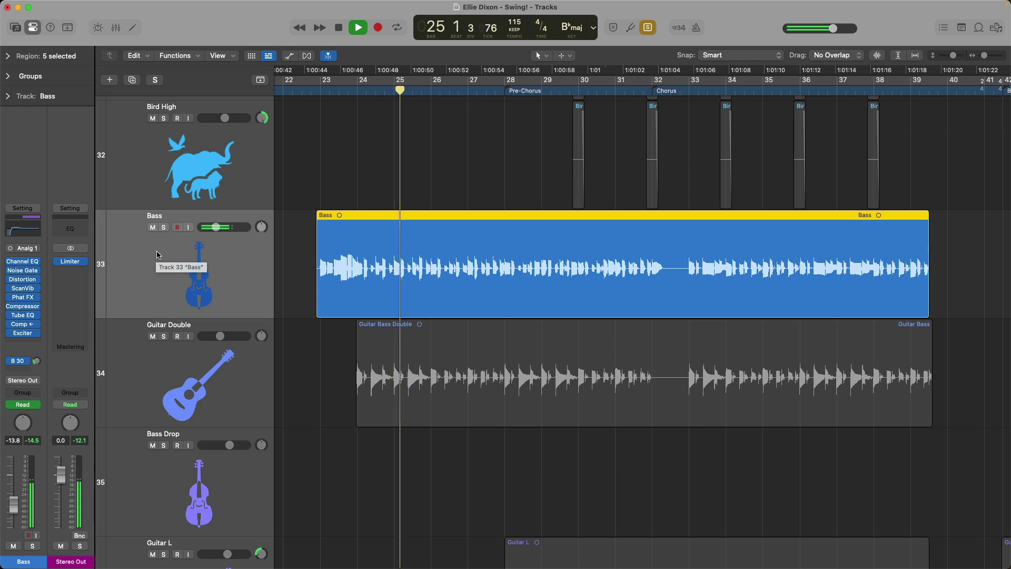
Step: Show the Bus 30 Bass Amp channel, briefly view the Bass volume automation during playback, and stop near bar 32
click(24, 361)
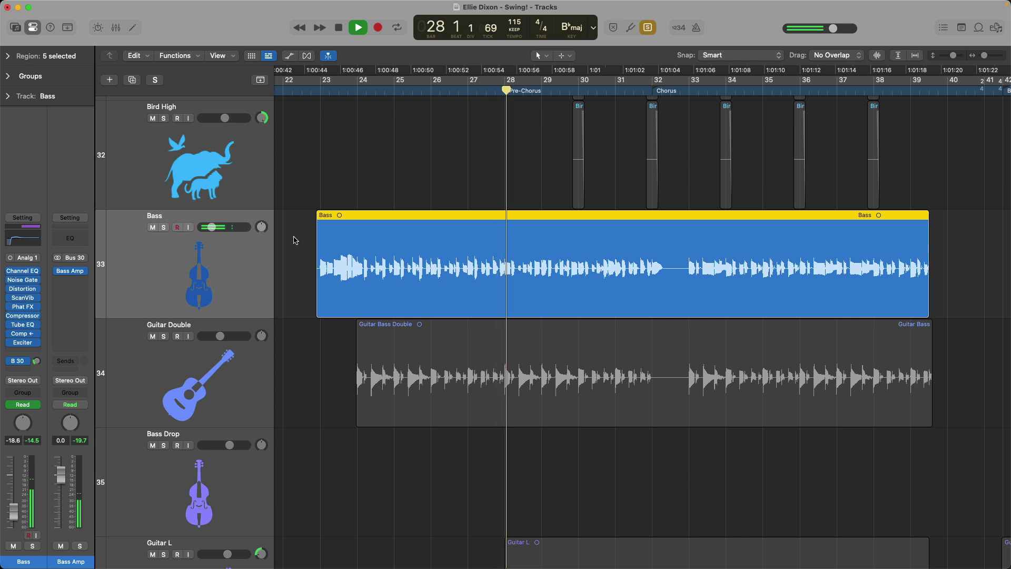
key(a)
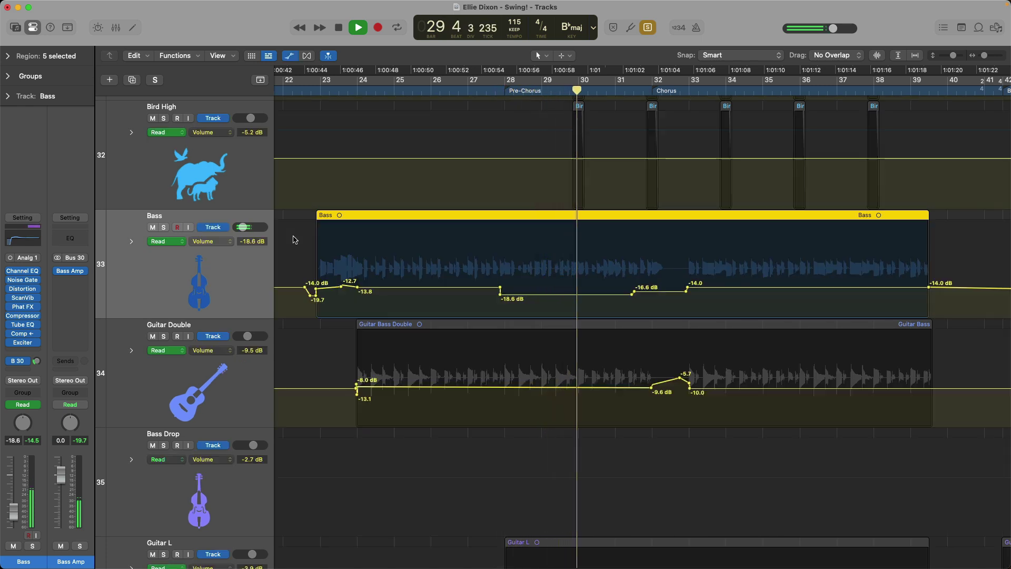
key(a)
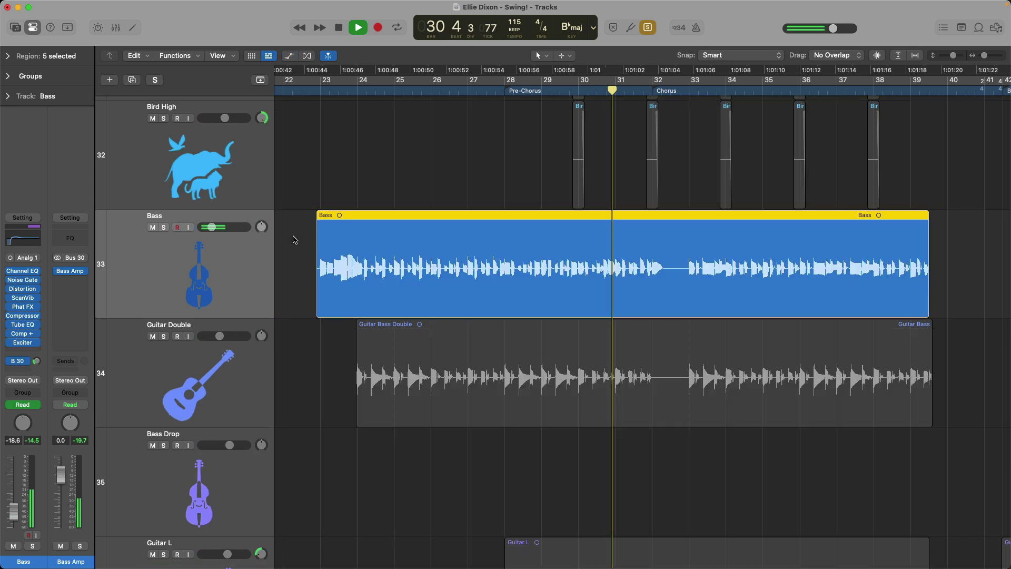
key(space)
Step: Turn on plug-in window linking and view the Bass inserts one after another, from Channel EQ through Vintage Tube EQ to the second Compressor
mouse_move(25, 343)
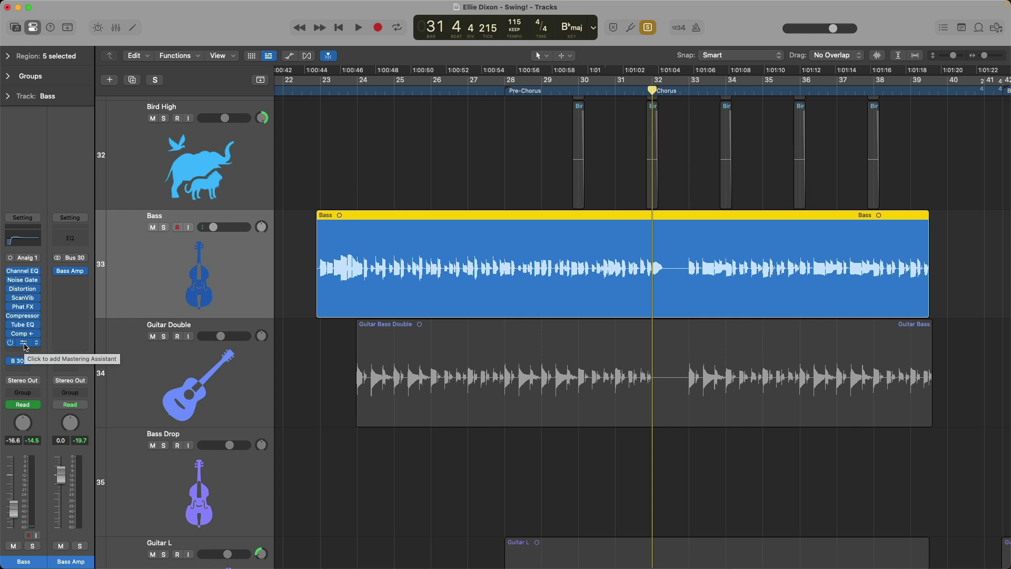
click(23, 270)
click(932, 167)
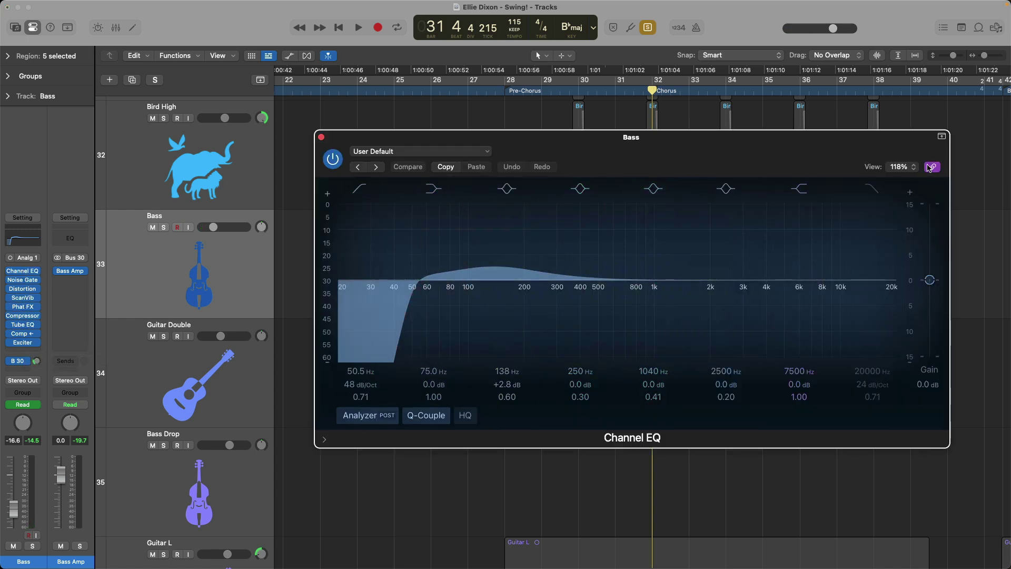
click(24, 280)
click(23, 289)
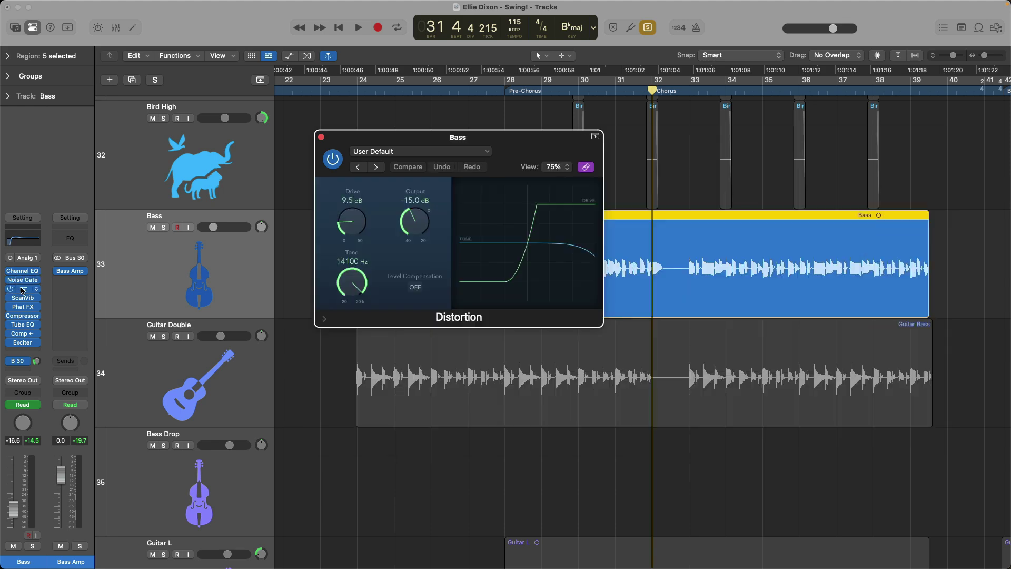
click(22, 298)
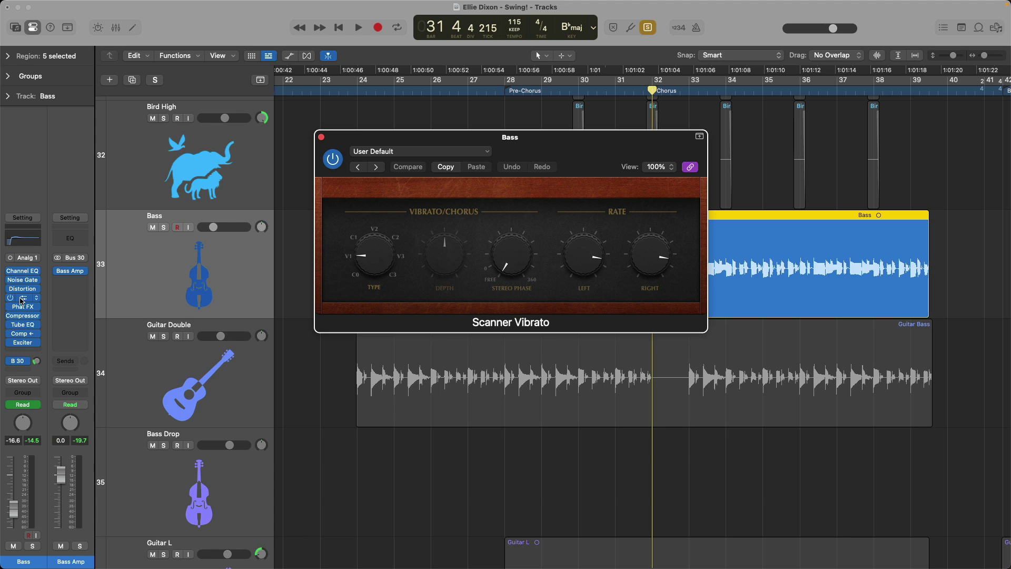
click(22, 307)
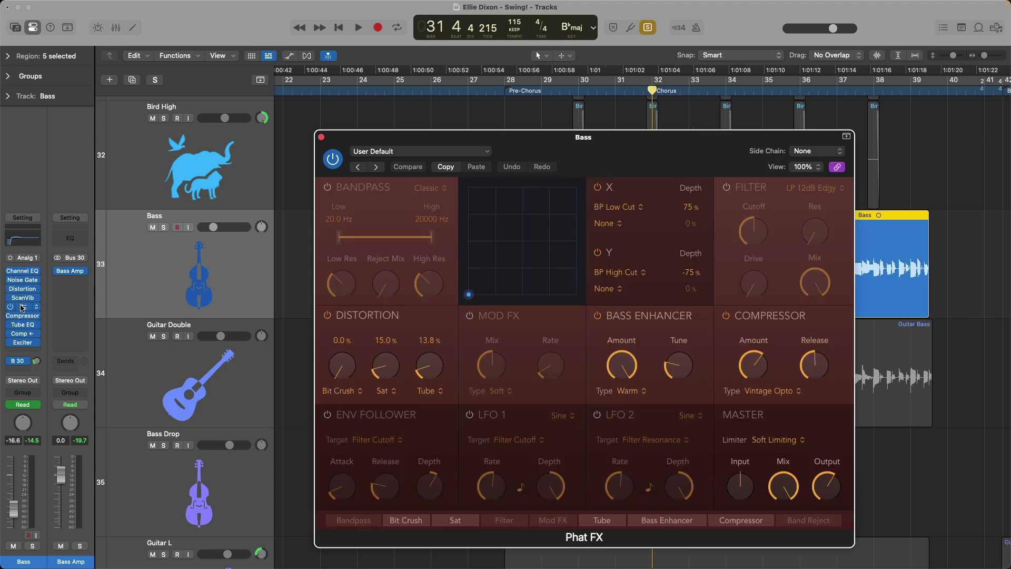
click(22, 316)
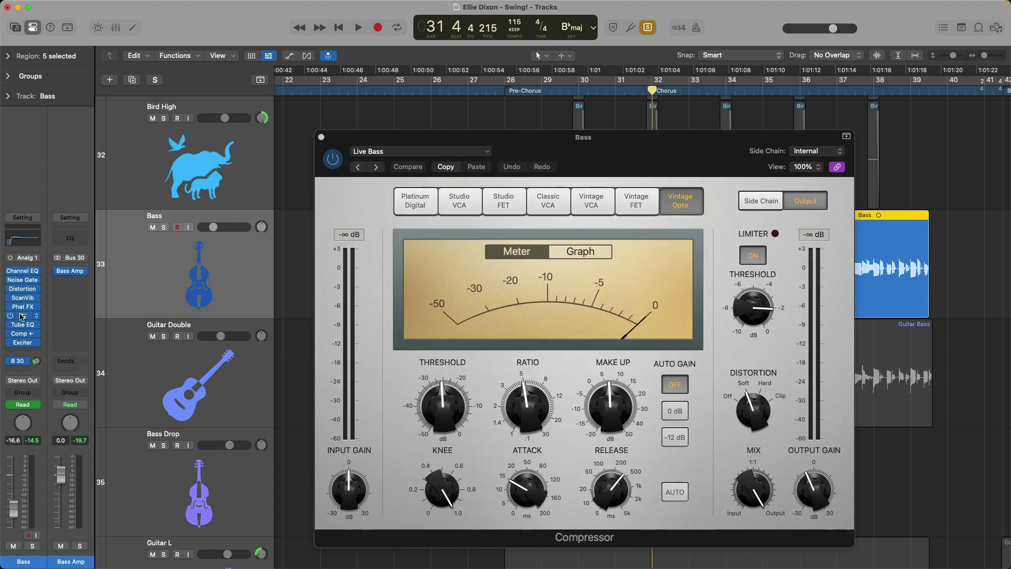
click(21, 325)
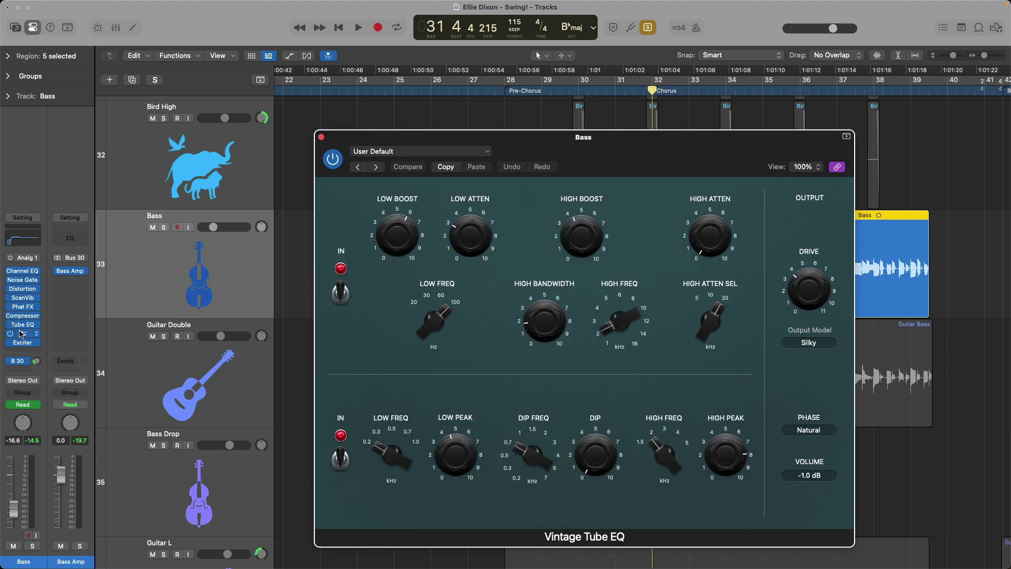
click(21, 334)
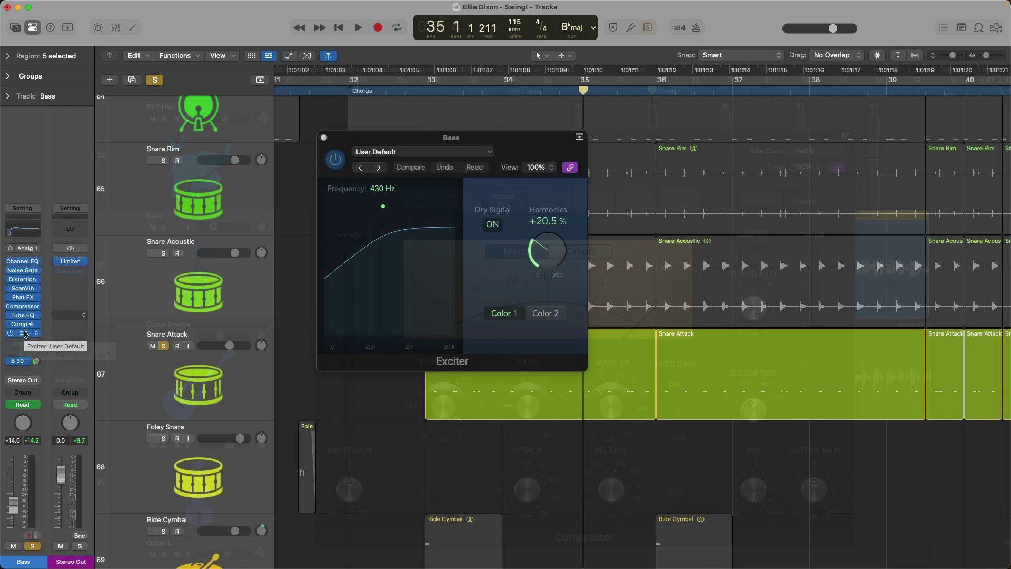
Step: Show the Bass track's Bus 30 channel, examine its Bass Amp Designer settings, and close the plug-in window
click(22, 362)
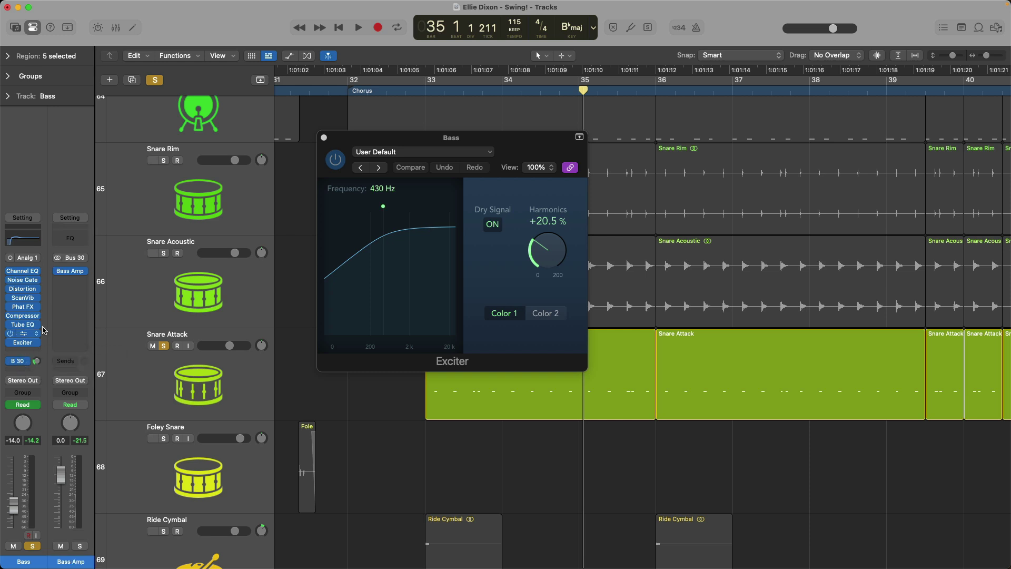
click(72, 271)
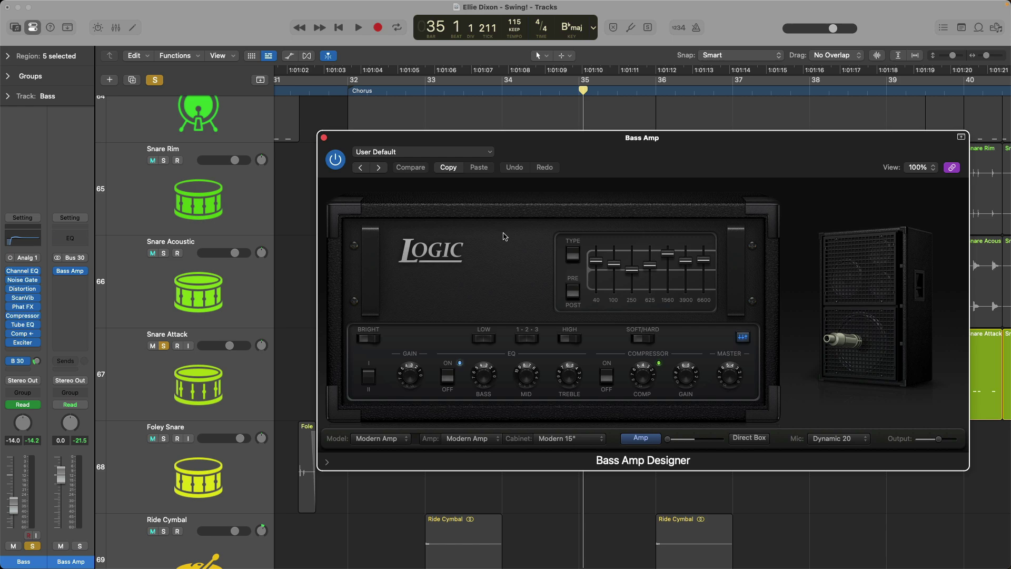
click(324, 138)
Step: Show the whole arrangement and turn off solo on the Snare Attack track, keeping the Bass track soloed
key(z)
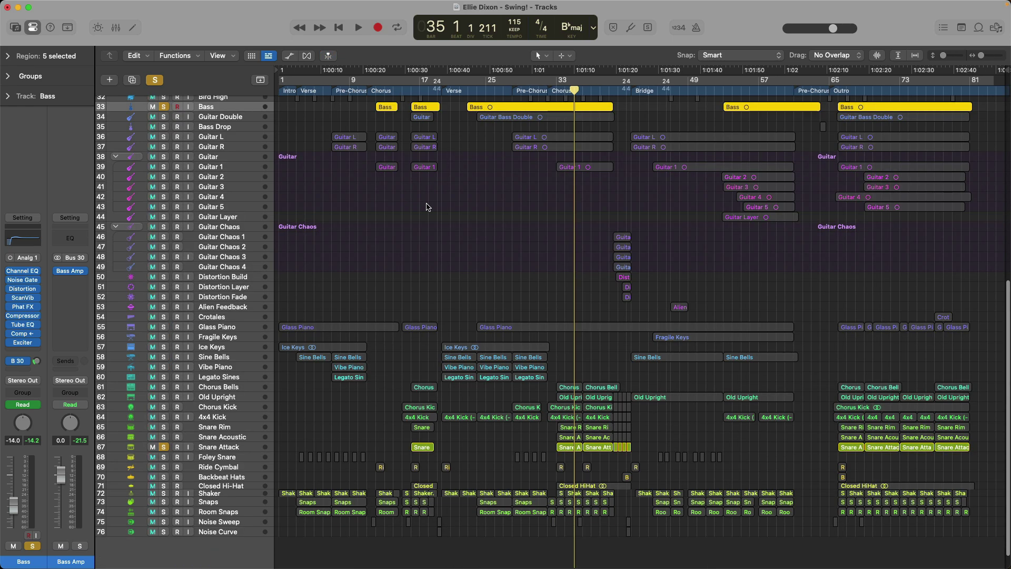
click(163, 446)
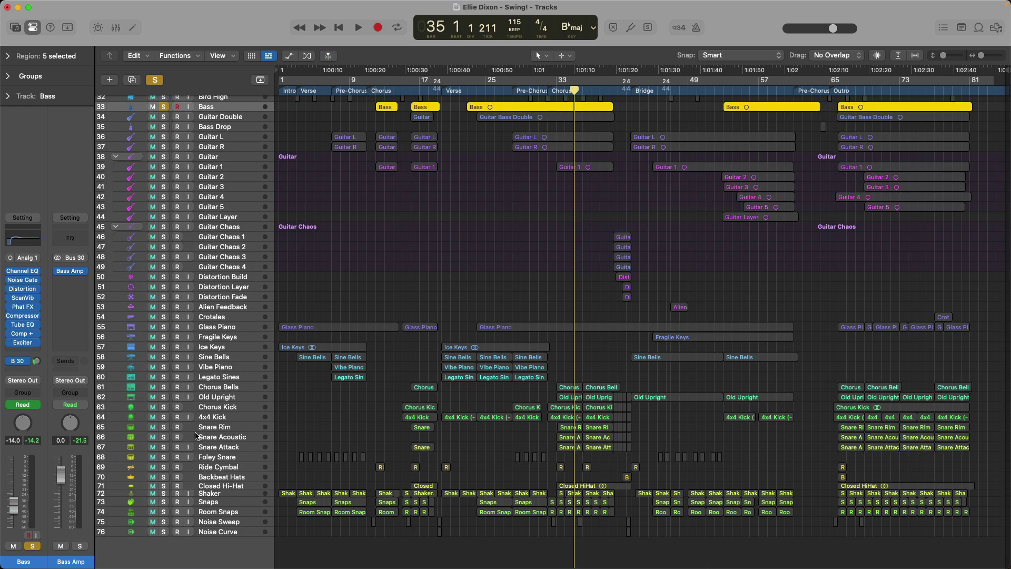
Step: Bypass all inserts on the Bass track and play from bar 23, first soloed and then with its solo off, stopping in bar 28
drag(456, 102, 625, 150)
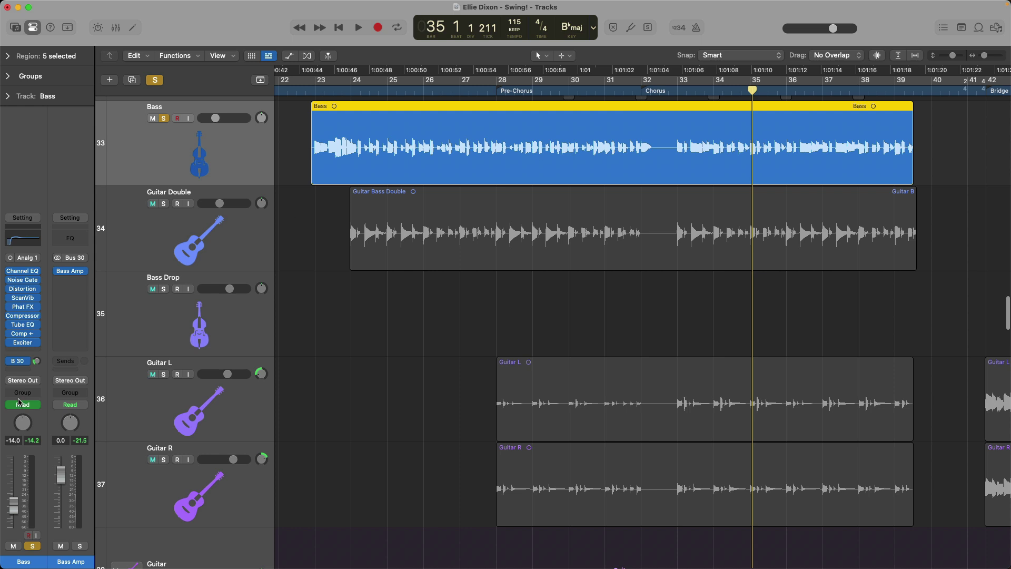
alt+click(10, 288)
double_click(314, 92)
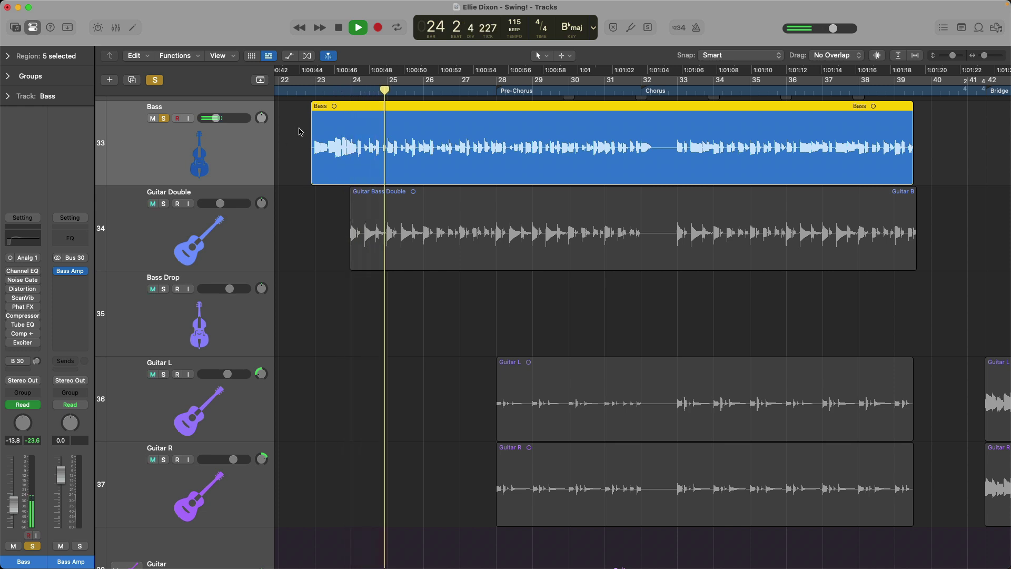
click(165, 118)
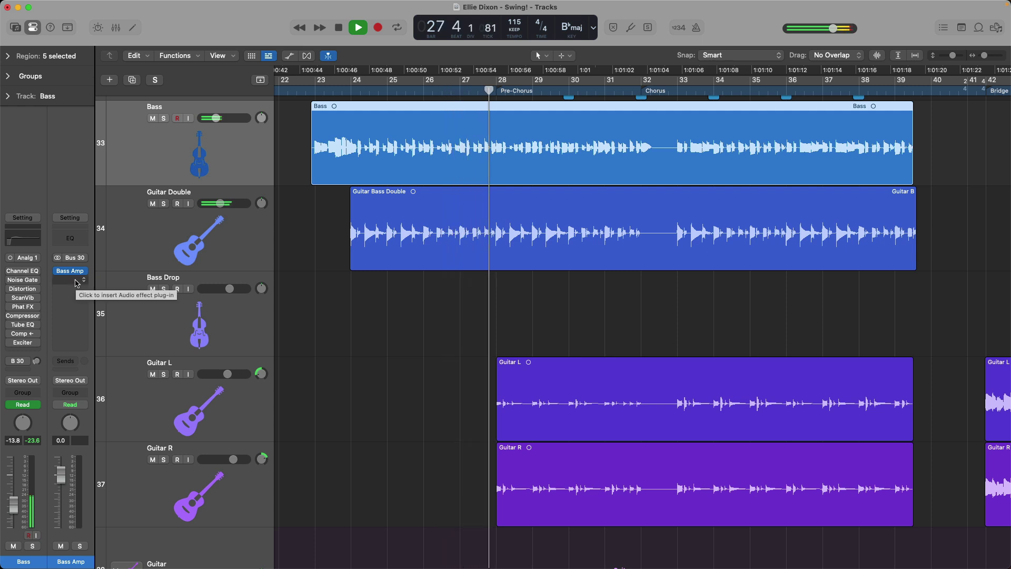
key(space)
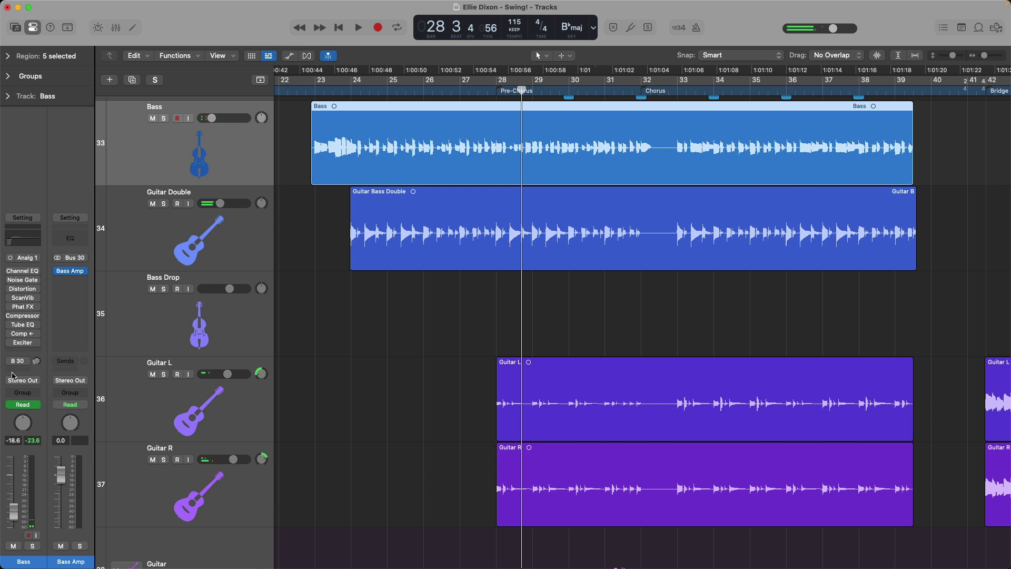
Step: Re-enable the Bass track's inserts and play from bar 23, briefly soloing the Bass, and stop in bar 28
mouse_move(12, 367)
key(space)
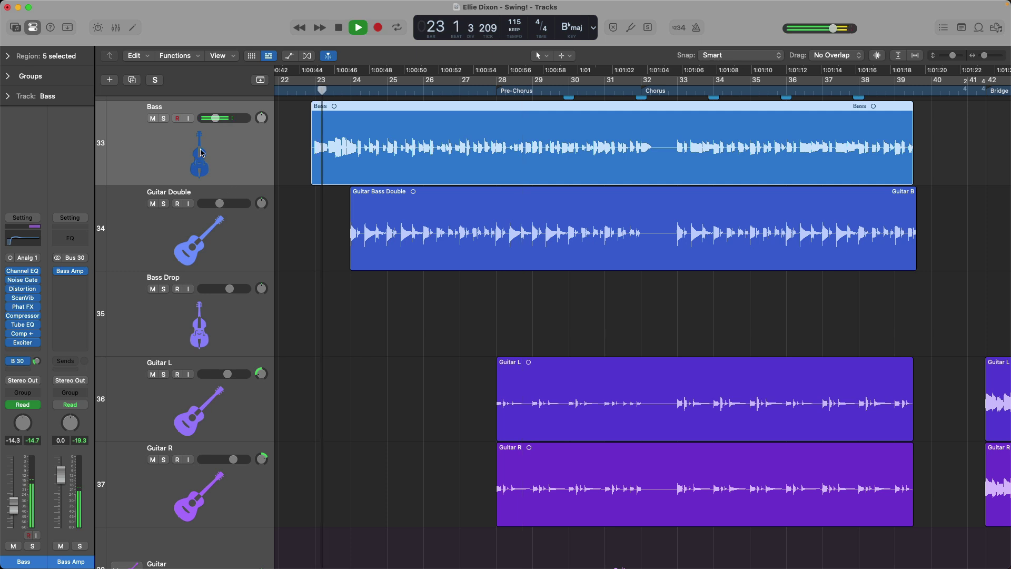
click(164, 119)
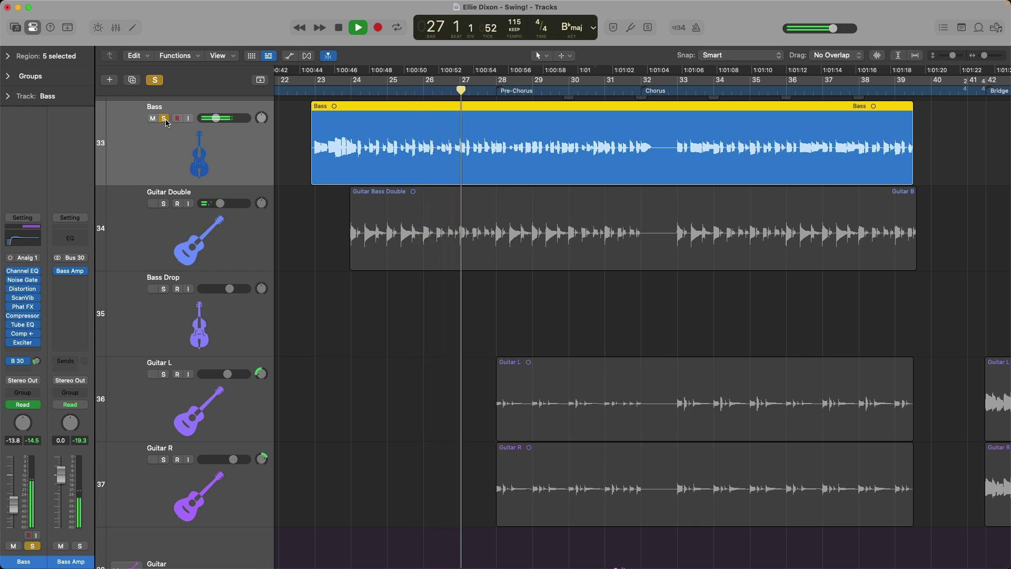
click(165, 119)
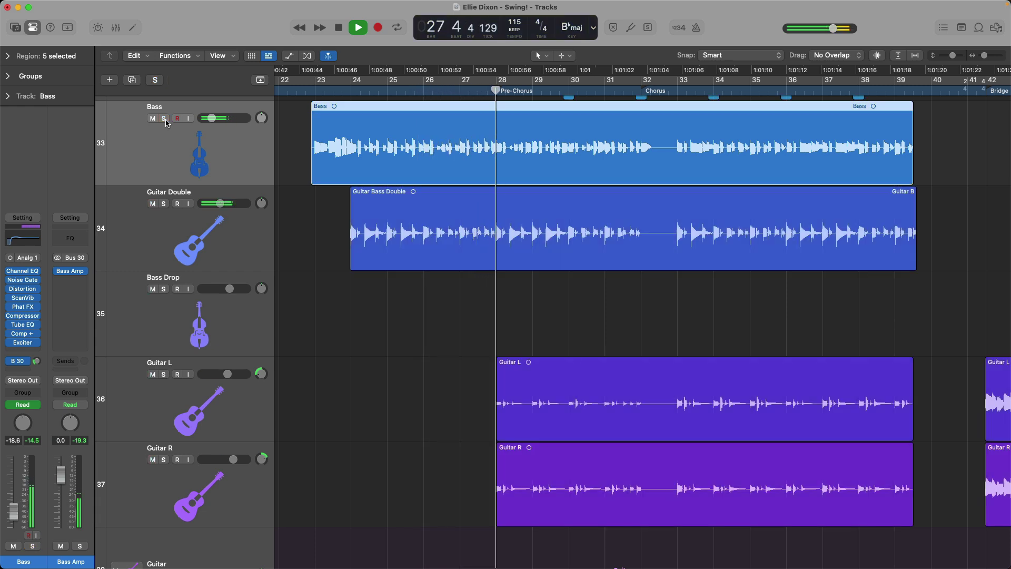
key(space)
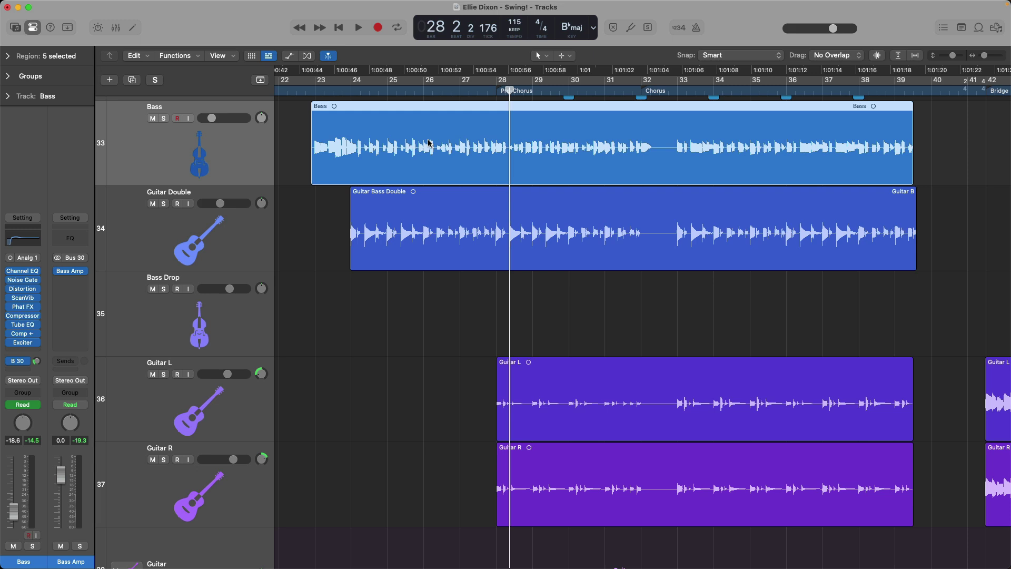
Step: Solo the Guitar L and Guitar R tracks, set the playhead to bar 28, and select Guitar L
scroll(380, 315, down, 3)
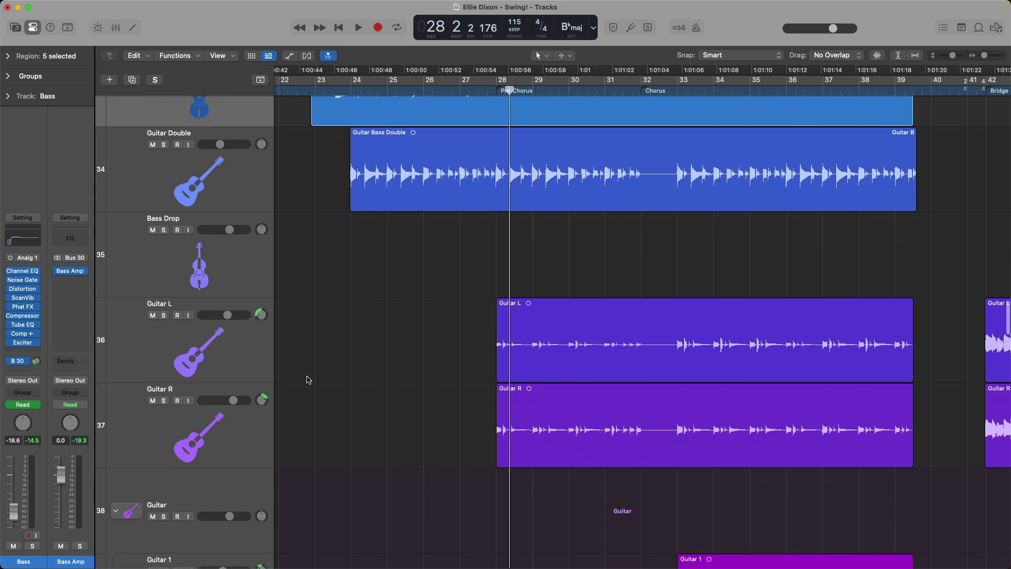
click(164, 310)
click(164, 394)
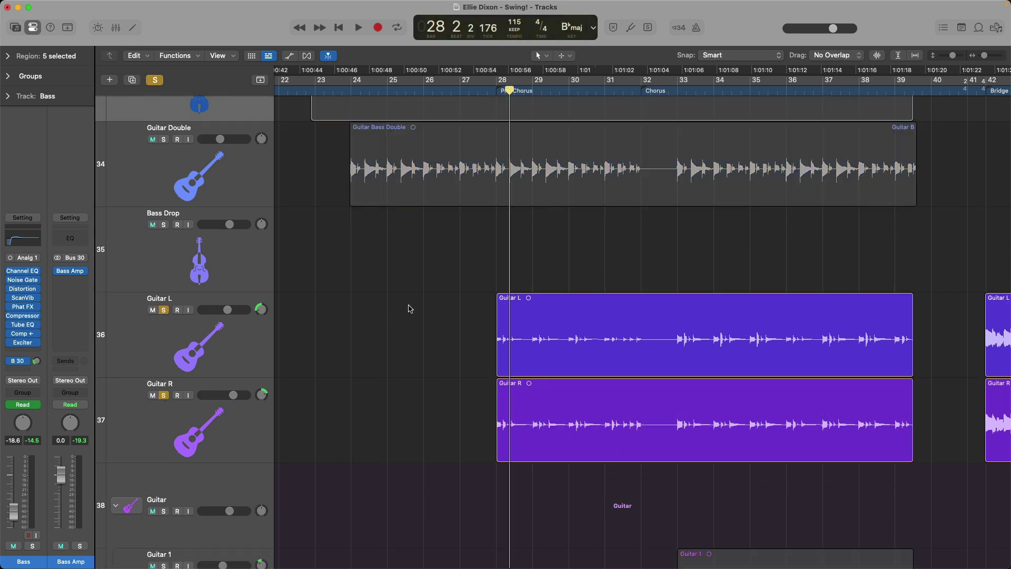
click(502, 94)
click(227, 371)
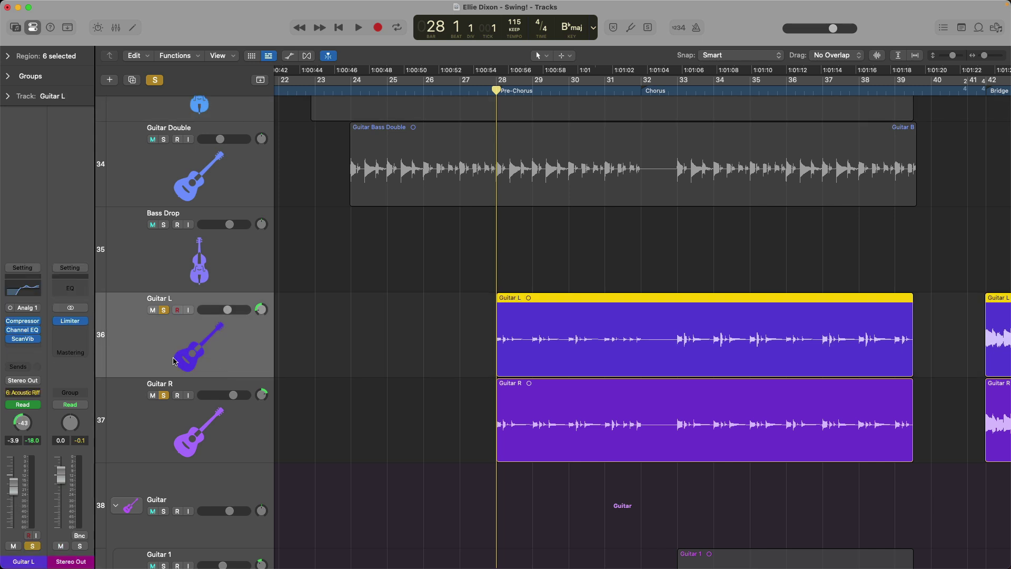
Step: Show the Scanner Vibrato settings of Guitar L and Guitar R in two separate unlinked windows and play the soloed guitars
click(23, 338)
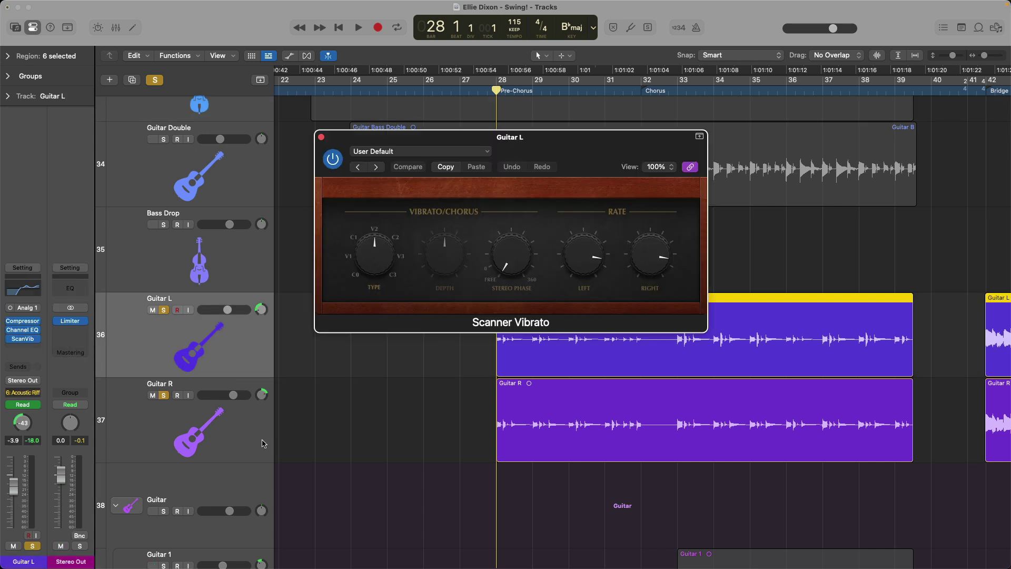
key(Down)
click(690, 166)
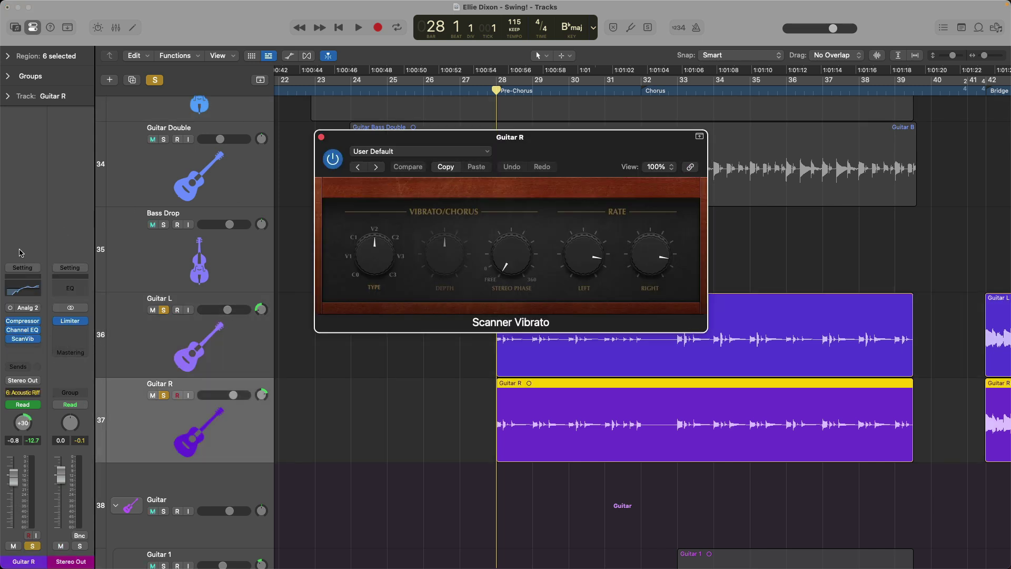
click(23, 339)
click(23, 338)
click(103, 343)
click(23, 339)
drag(548, 167, 508, 373)
key(space)
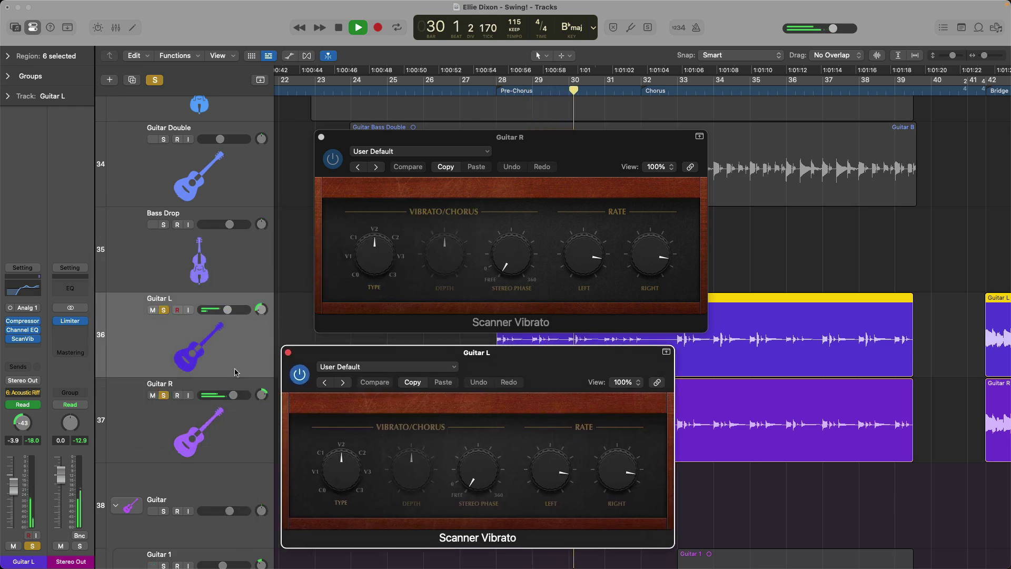
Step: Select both Guitar L and Guitar R, hide the plug-in windows, show their channel strips in the Mixer, and stop playback
shift+click(218, 424)
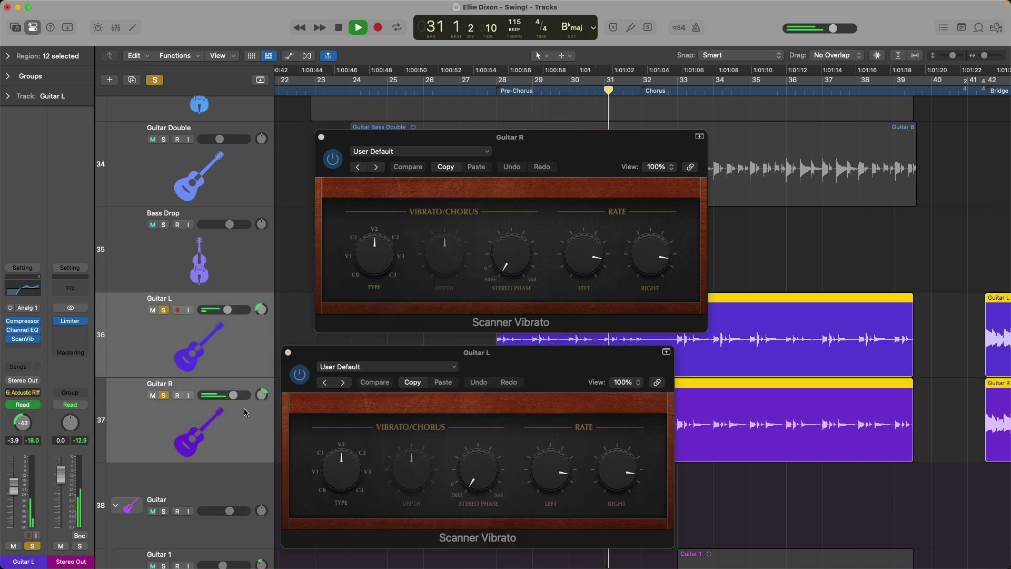
key(x)
key(v)
scroll(707, 328, right, 5)
scroll(708, 328, down, 2)
scroll(707, 328, up, 2)
key(space)
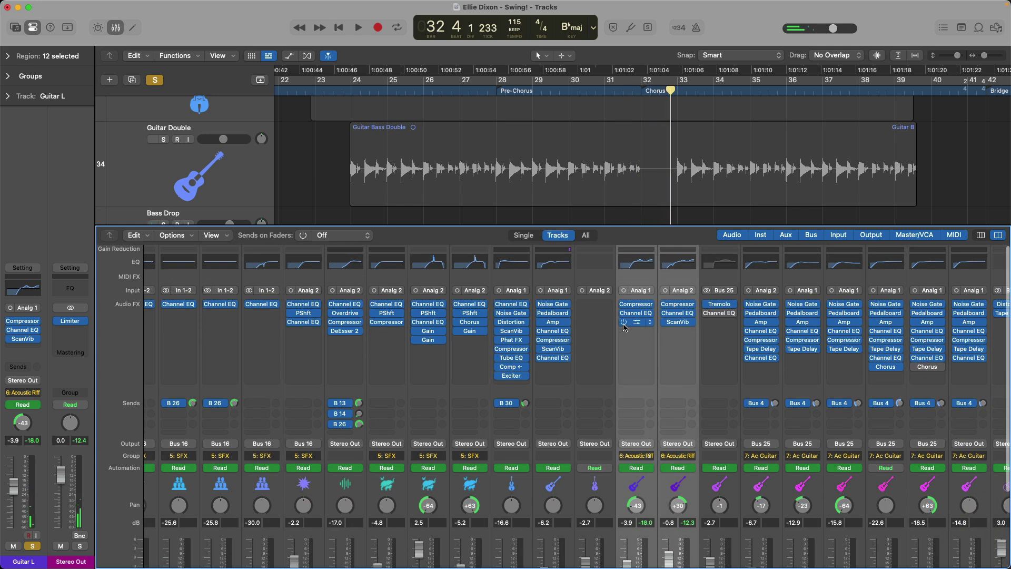
Step: Play the guitars from bar 28, comparing them with Scanner Vibrato bypassed and active on both channels, and stop in bar 31
key(space)
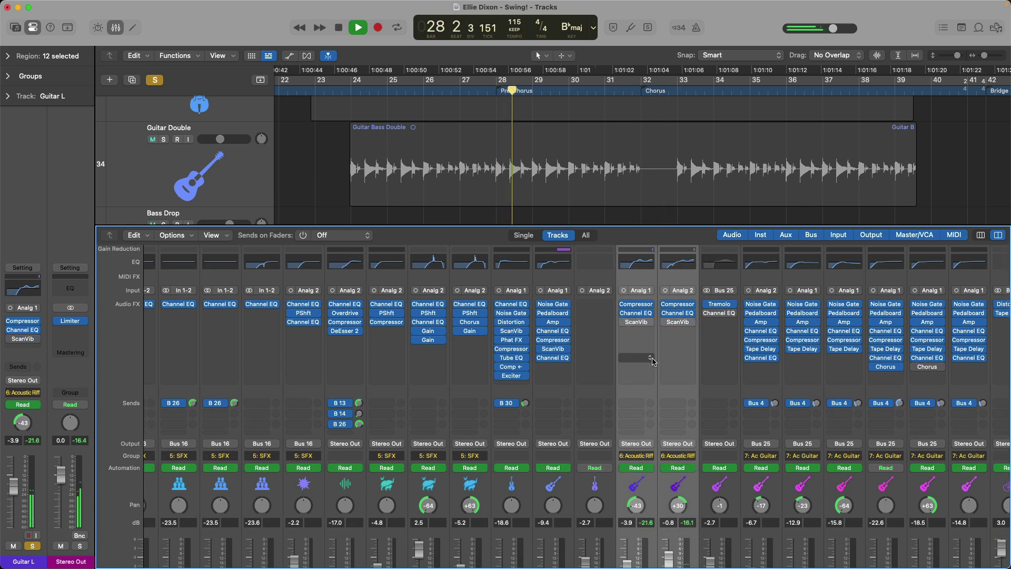
scroll(652, 364, down, 4)
scroll(651, 361, up, 3)
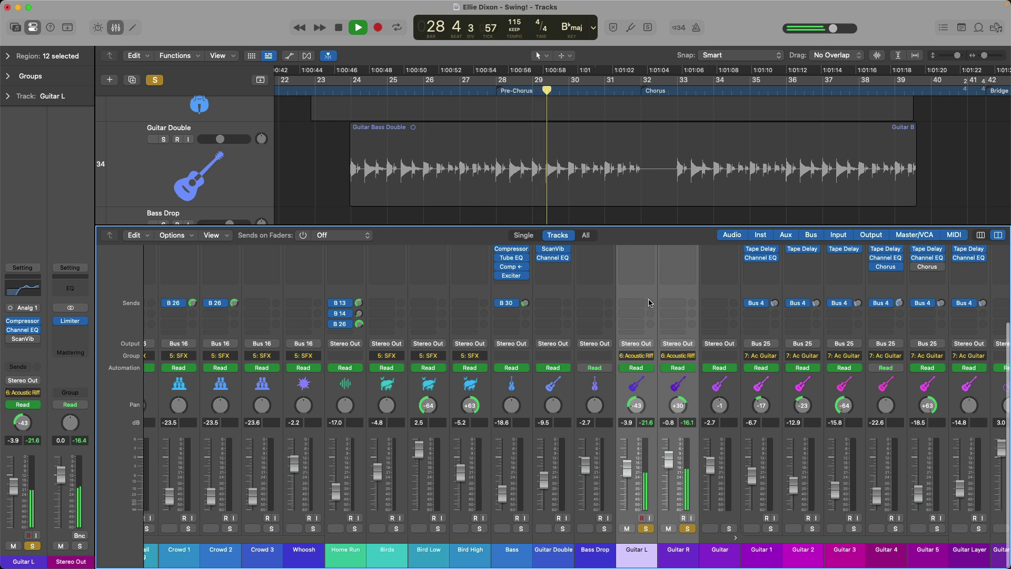
scroll(650, 302, up, 1)
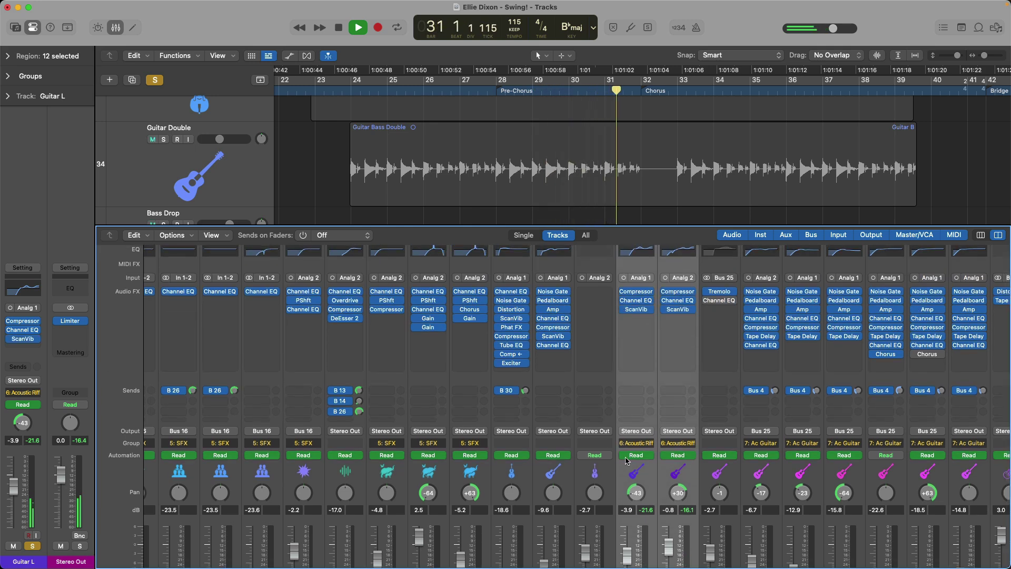
key(space)
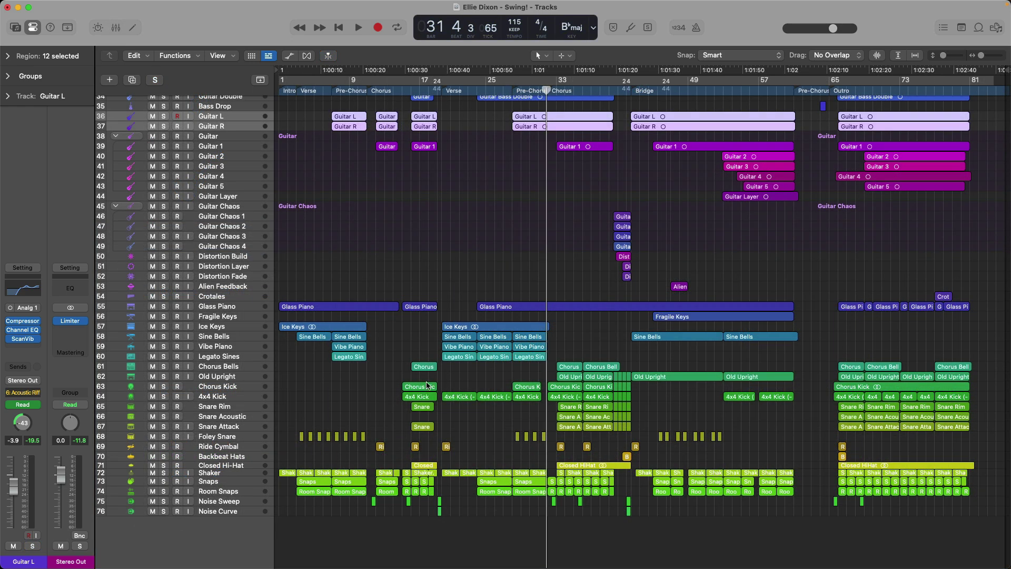
Step: Zoom in on the kick and snare tracks, solo Chorus Kick, and play it from bar 15 into bar 16
drag(389, 366, 718, 427)
click(503, 252)
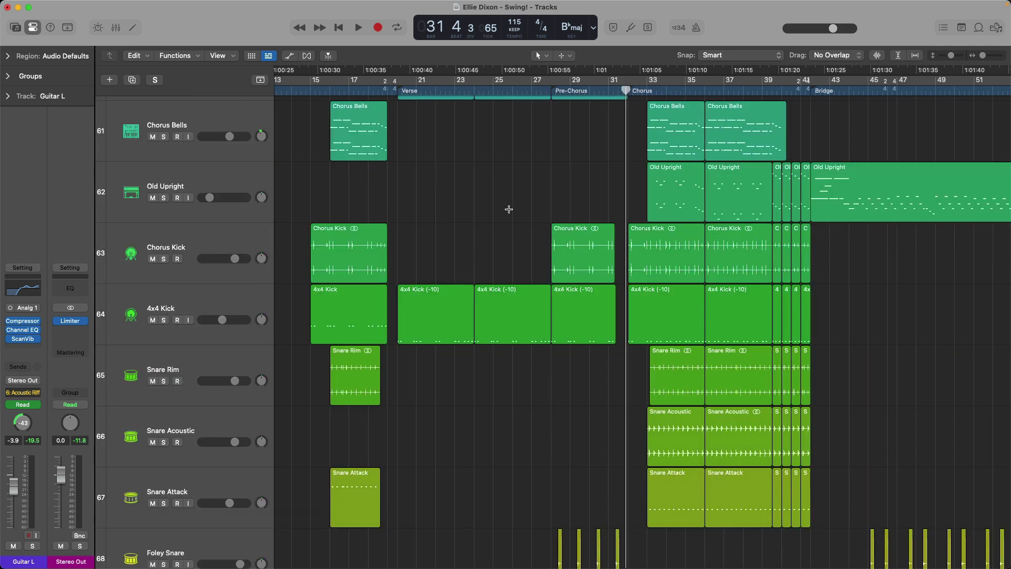
click(163, 259)
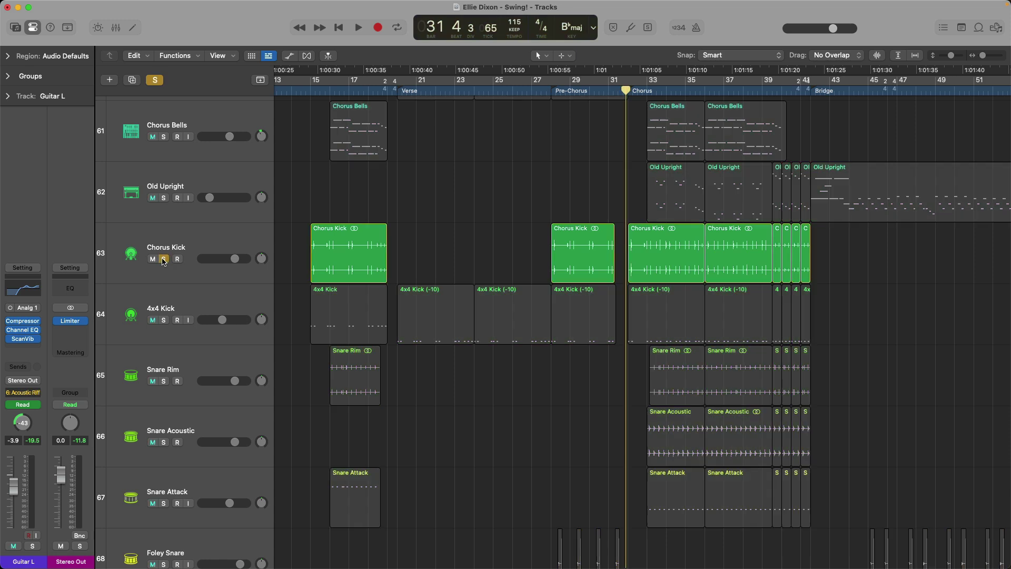
key(space)
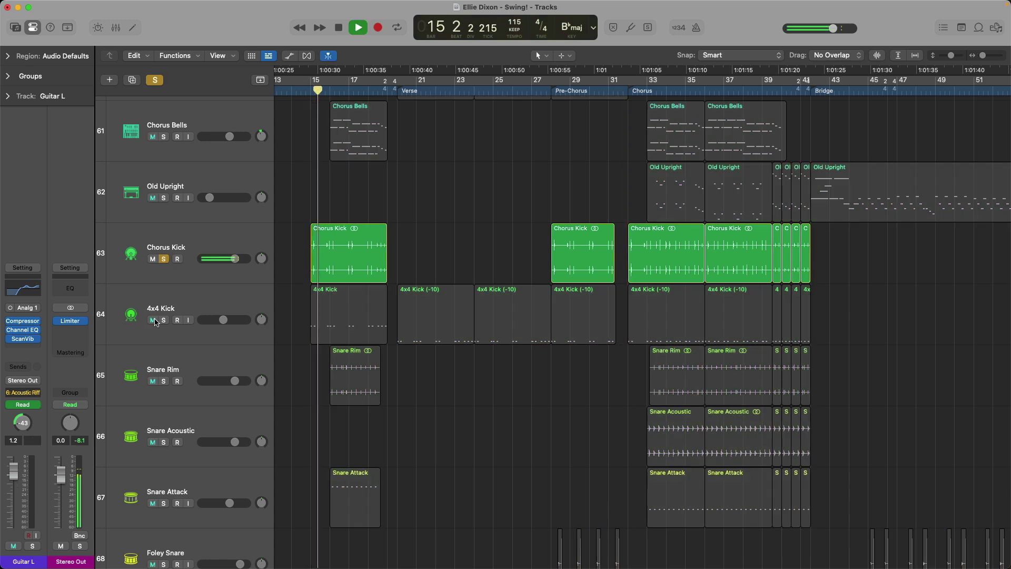
key(space)
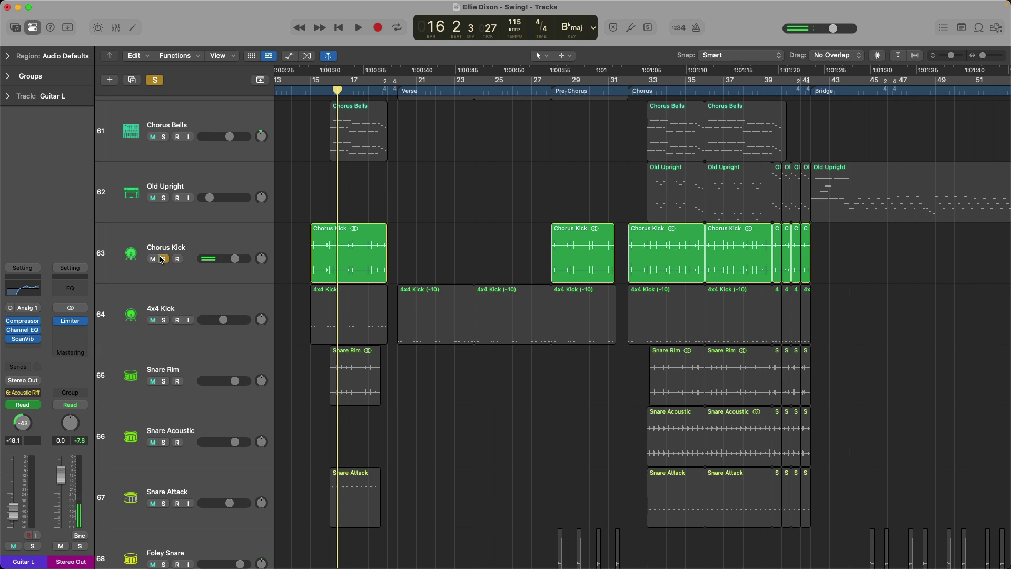
Step: Solo and select the 4x4 Kick track, play it from bar 15 into bar 16, and turn its solo off
click(164, 320)
click(166, 293)
key(space)
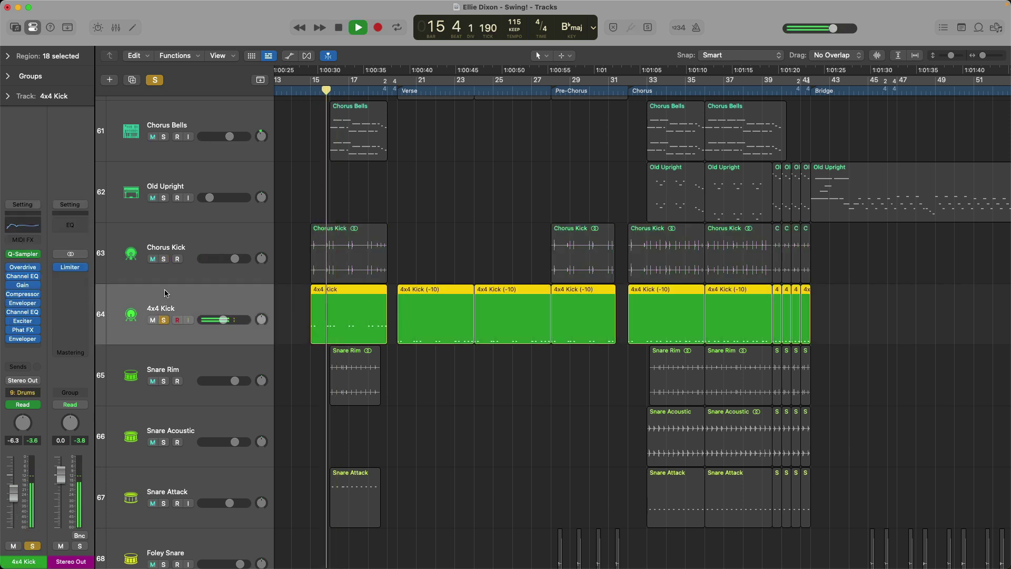
key(space)
click(163, 320)
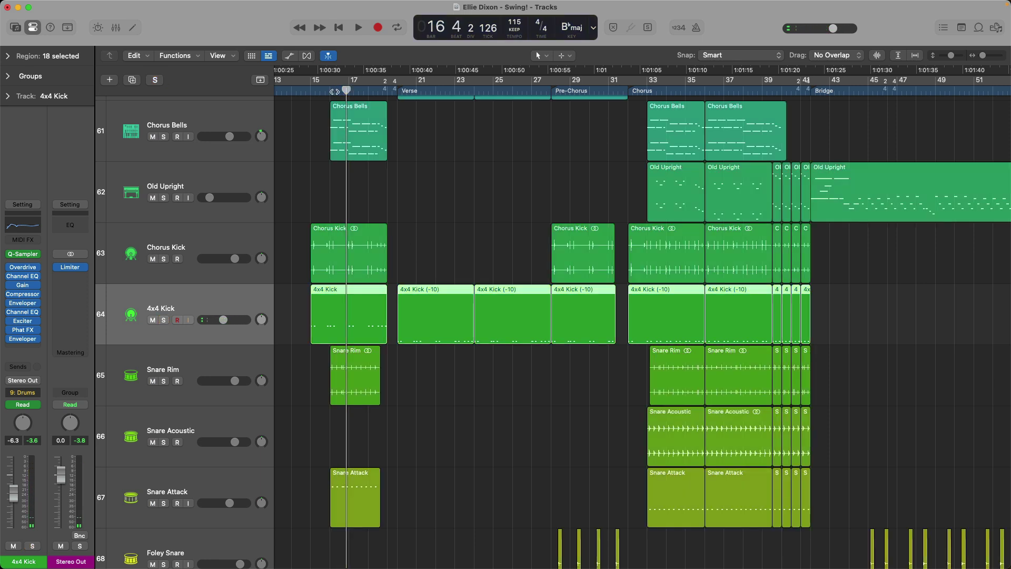
Step: Play the full mix from the second Verse, stop in bar 22, and play the Pre-Chorus until bar 31
click(392, 89)
key(space)
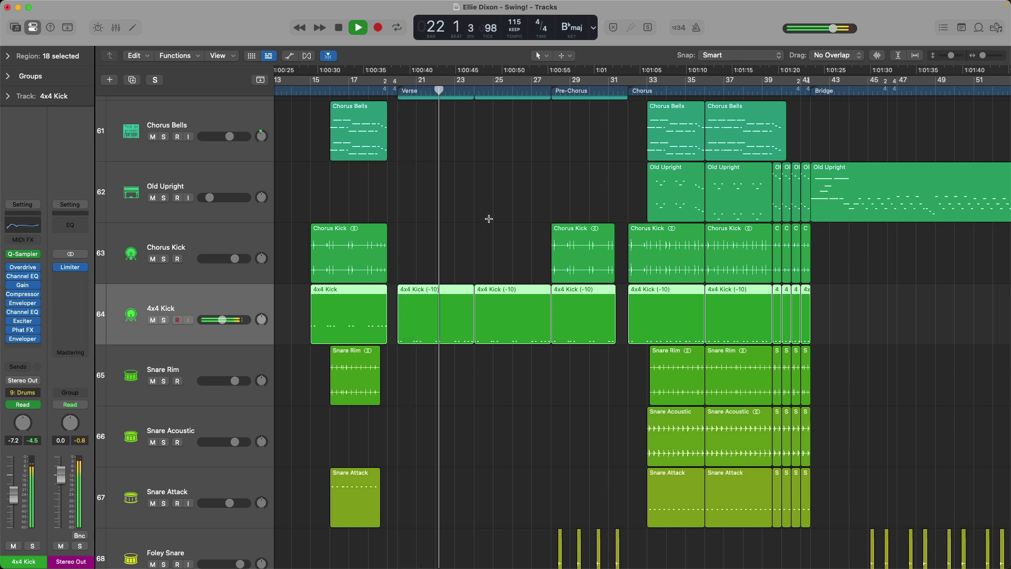
key(space)
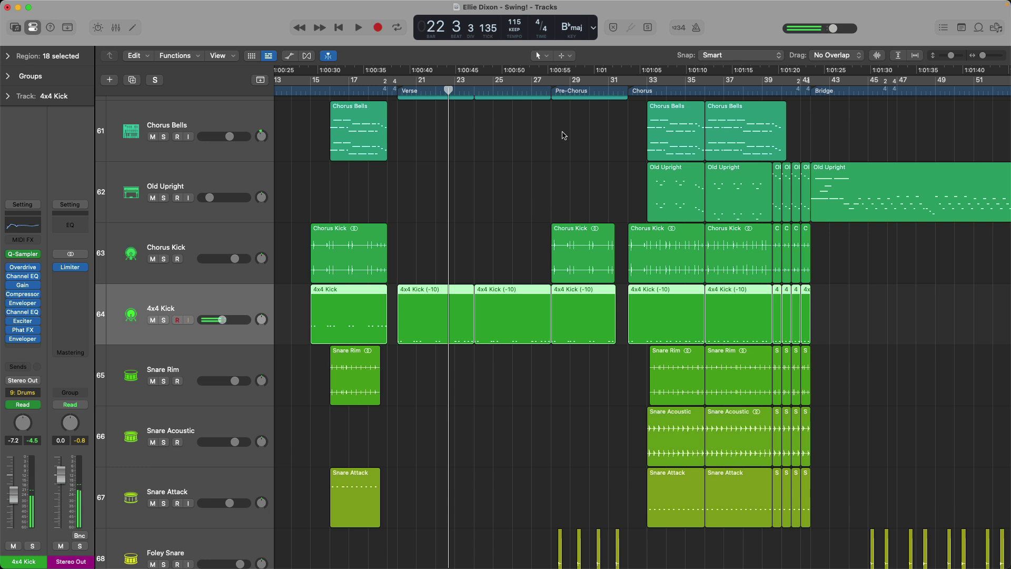
click(532, 90)
key(space)
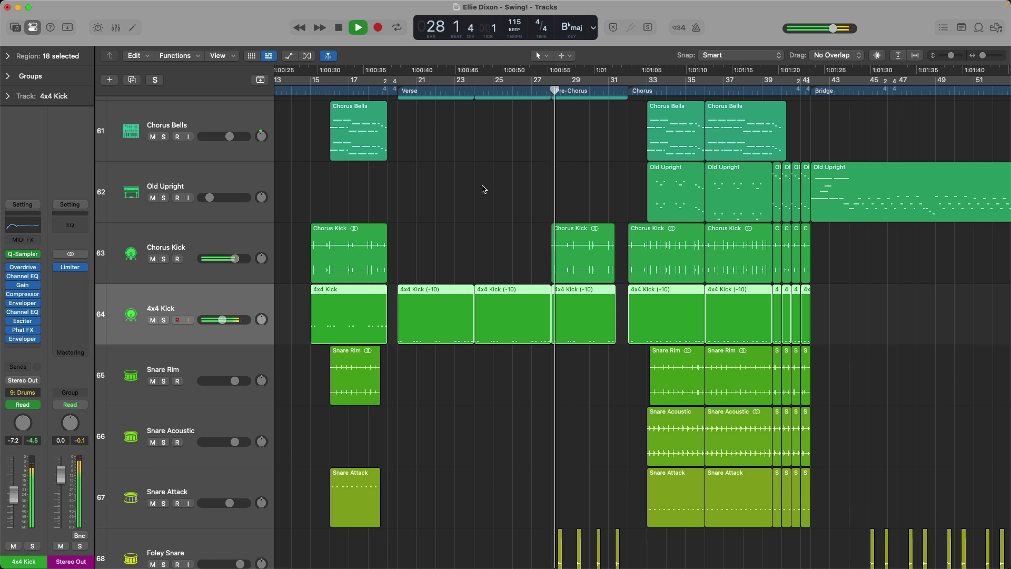
scroll(482, 190, right, 3)
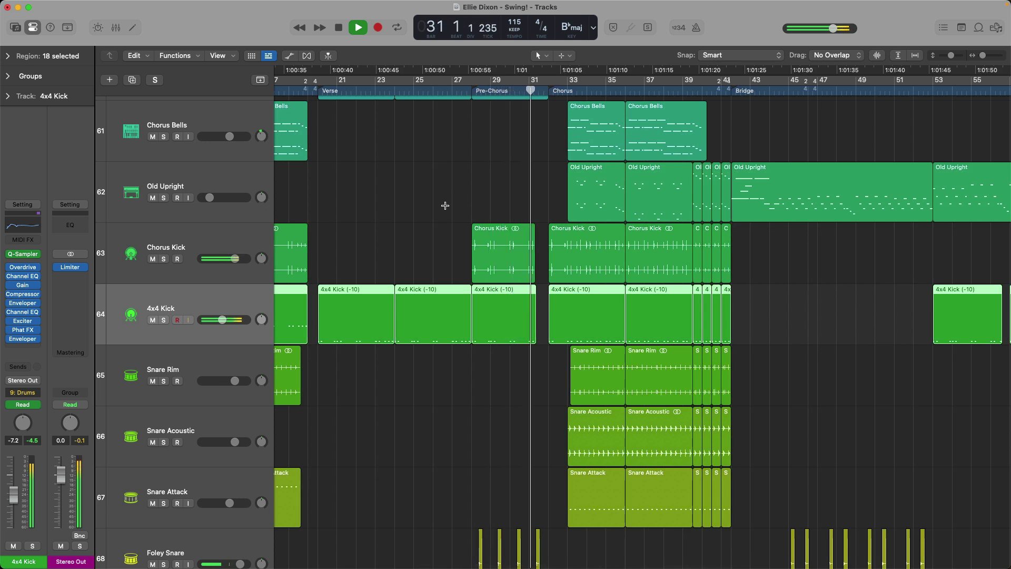
key(space)
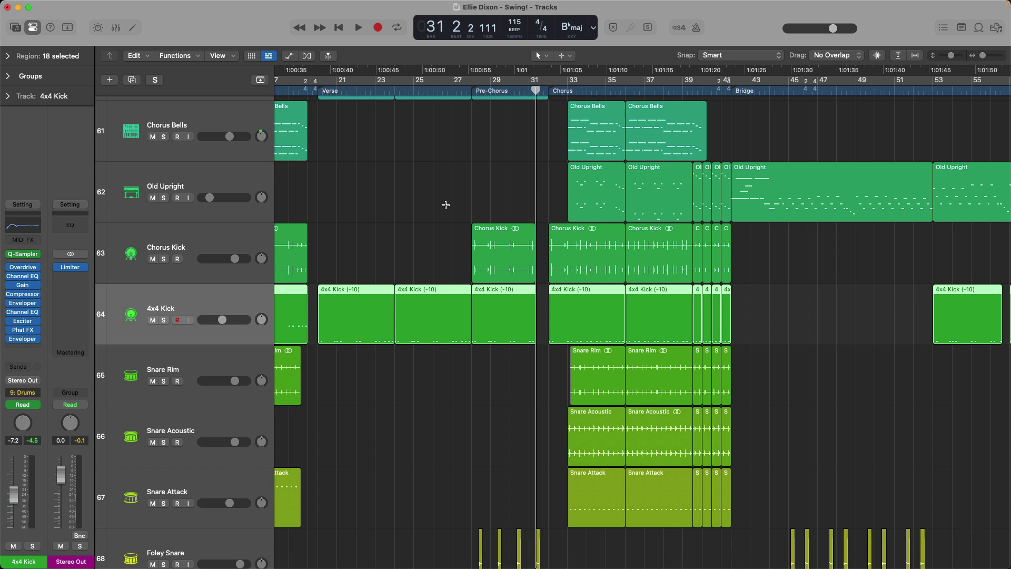
Step: Play the Bridge with the 4x4 Kick from bar 53 and stop in bar 54
scroll(445, 205, right, 10)
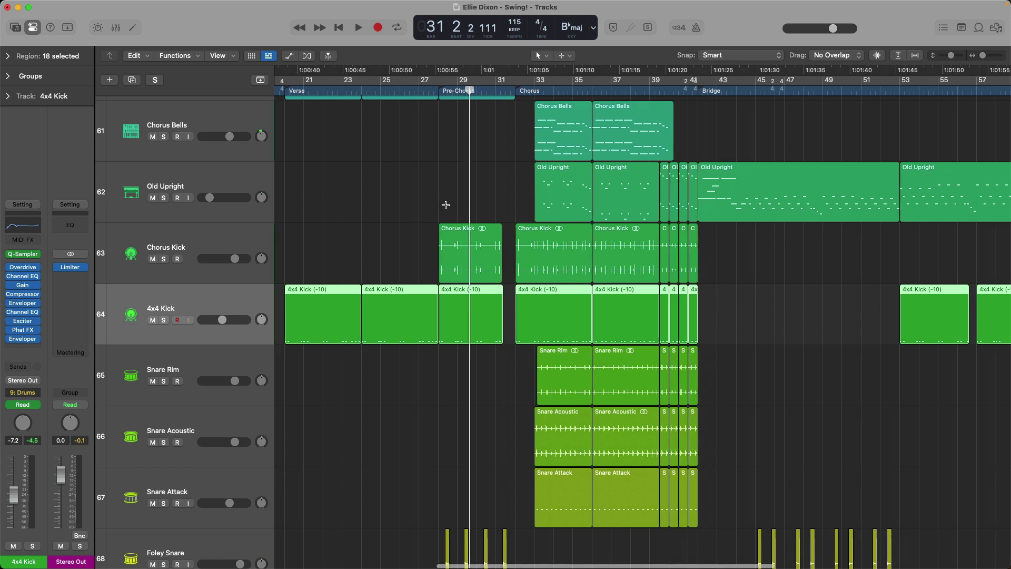
click(504, 89)
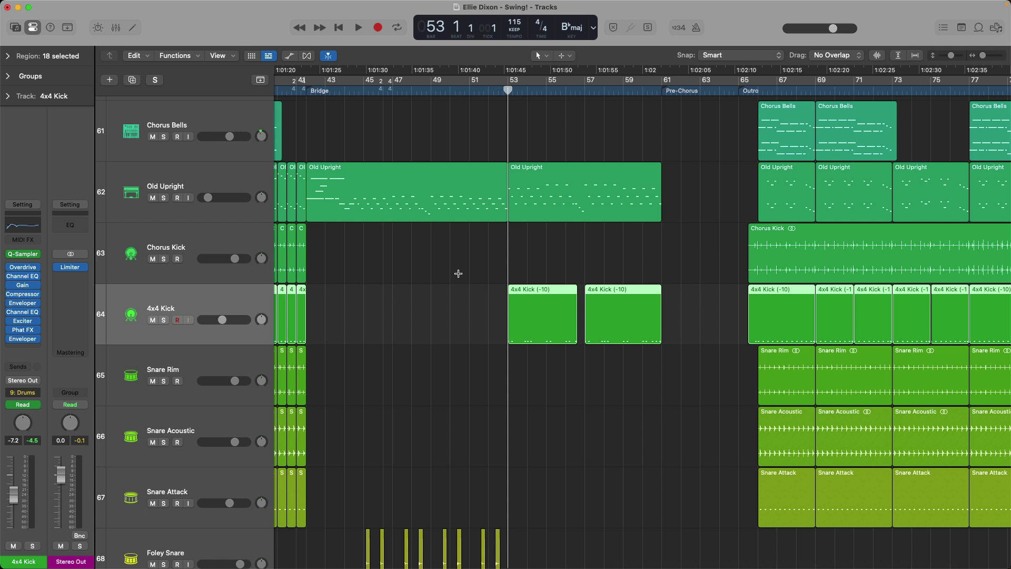
key(space)
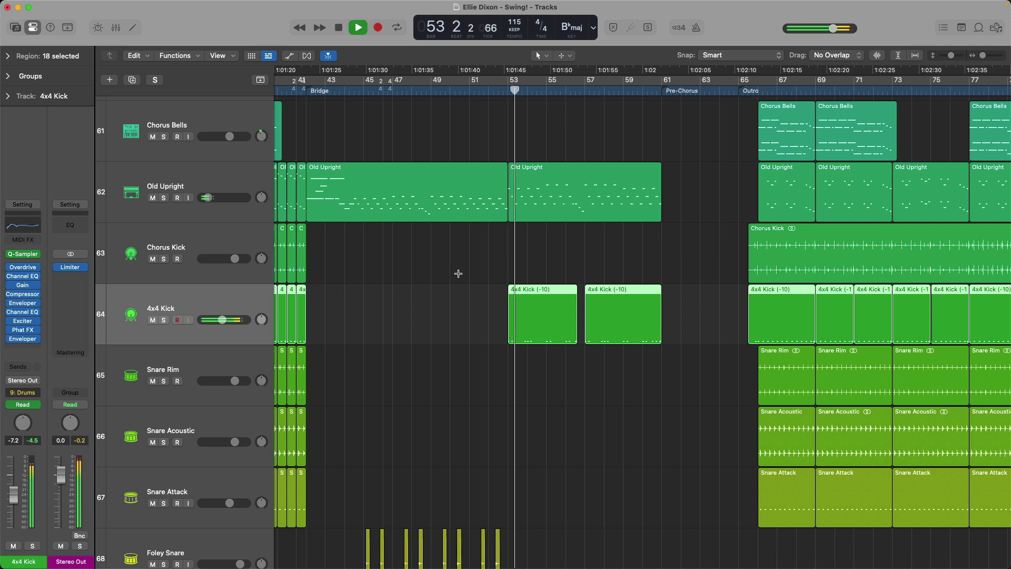
scroll(456, 312, down, 5)
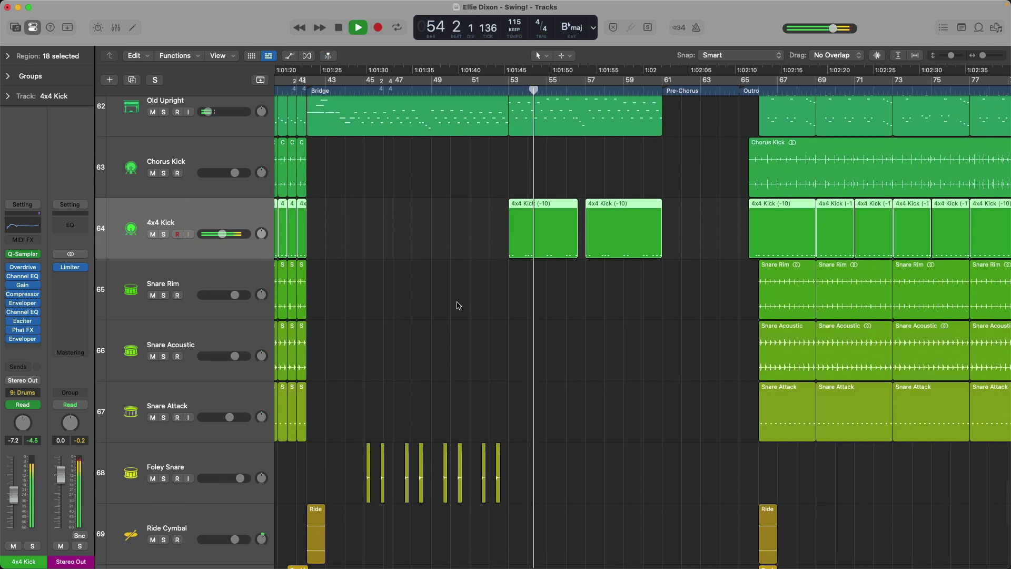
scroll(458, 305, up, 3)
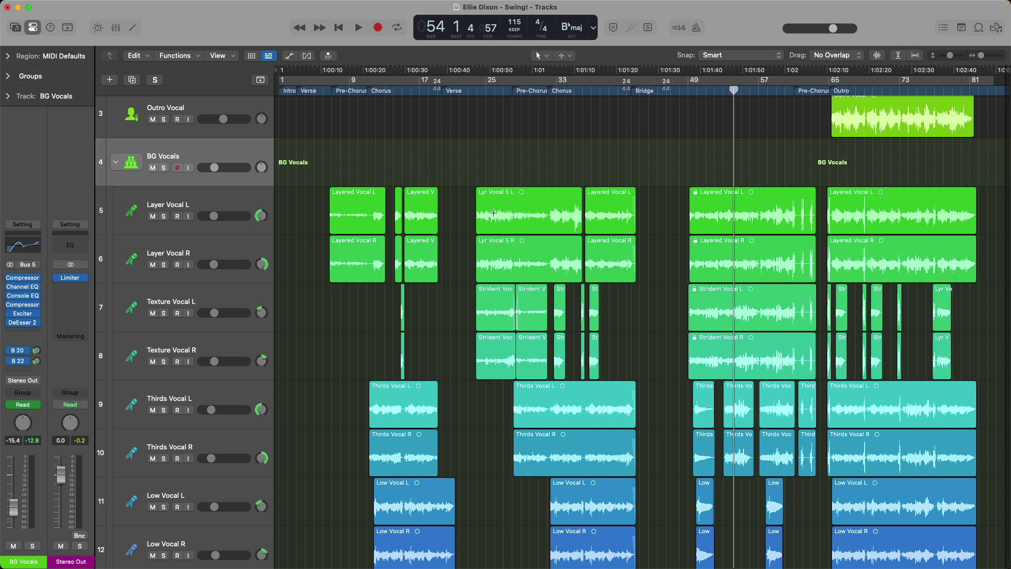
Step: Zoom in on the background vocals around the second Chorus and start playback from bar 32
drag(476, 125, 658, 507)
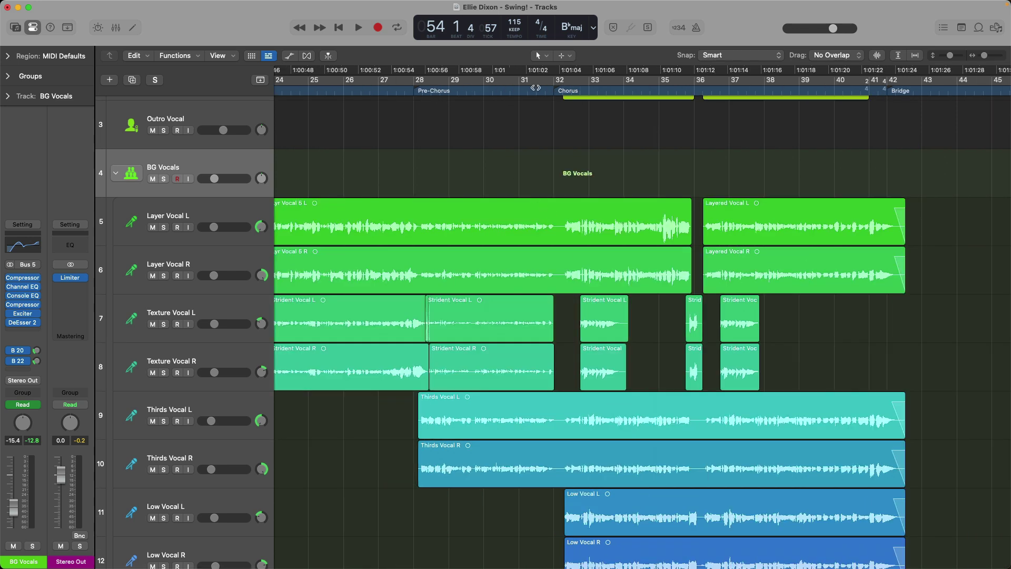
click(561, 89)
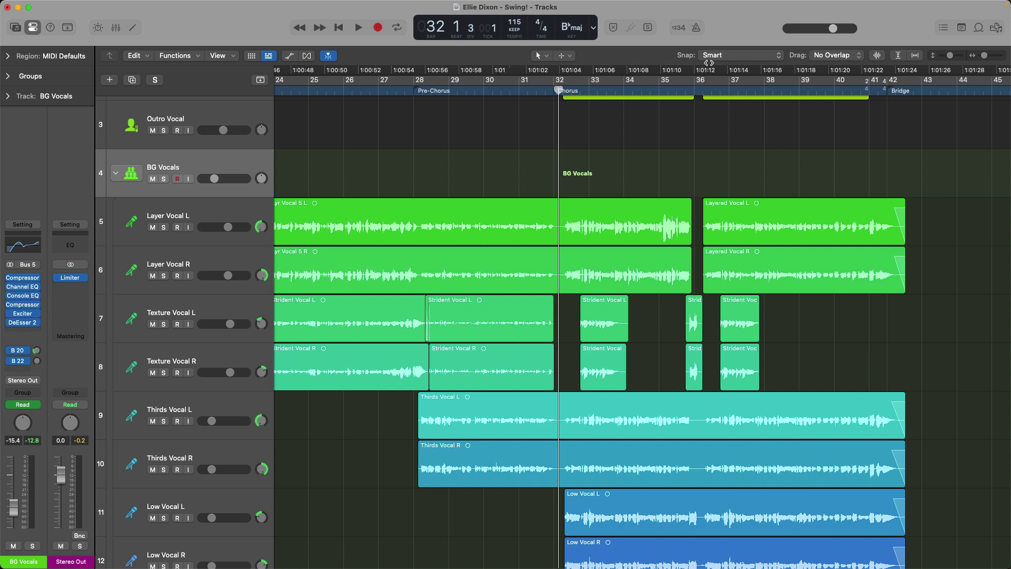
key(space)
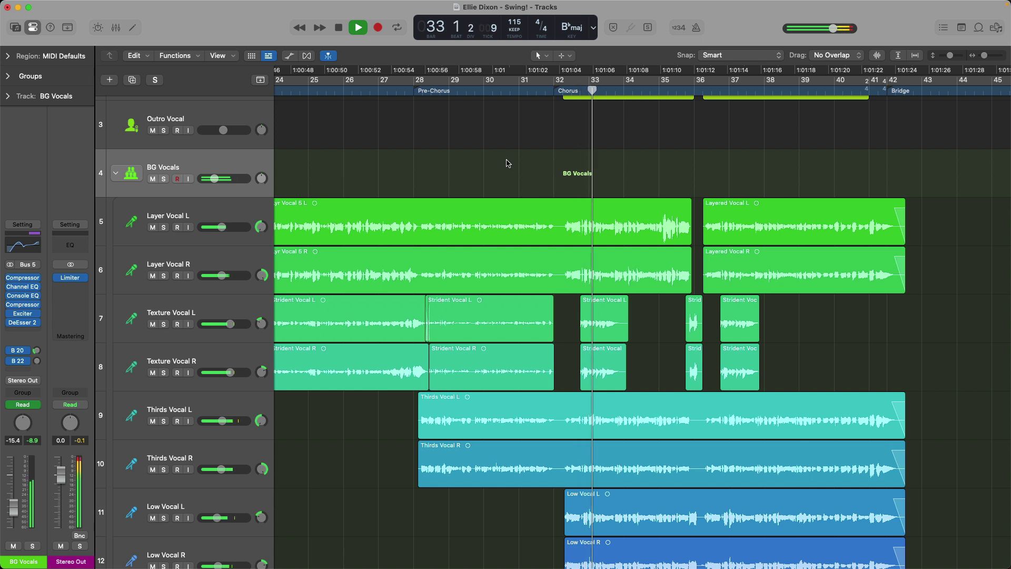
Step: Collapse the BG Vocals, Spoken Vocals and Baseball Game FX track stacks, and stop playback in bar 37
click(115, 173)
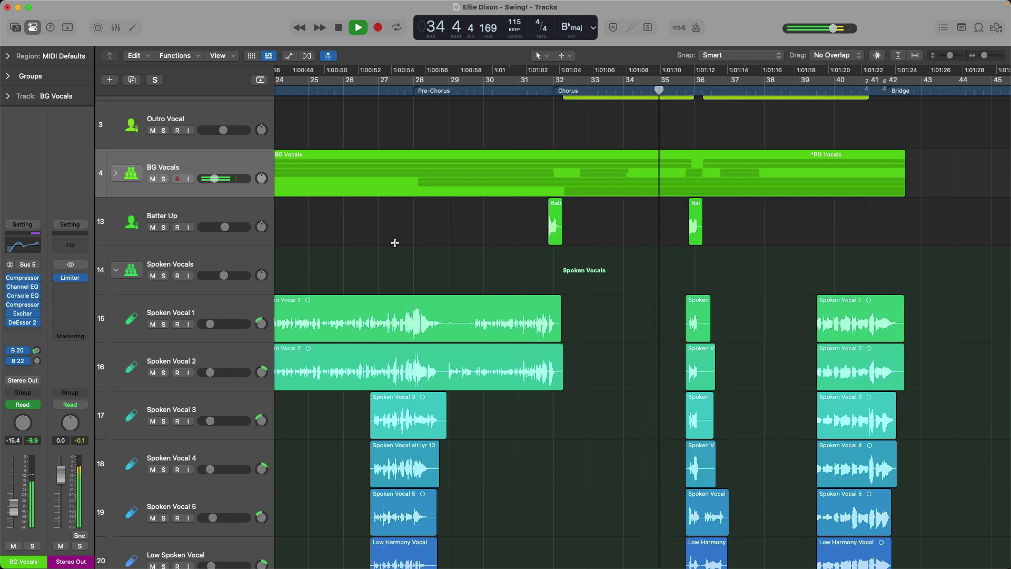
click(421, 271)
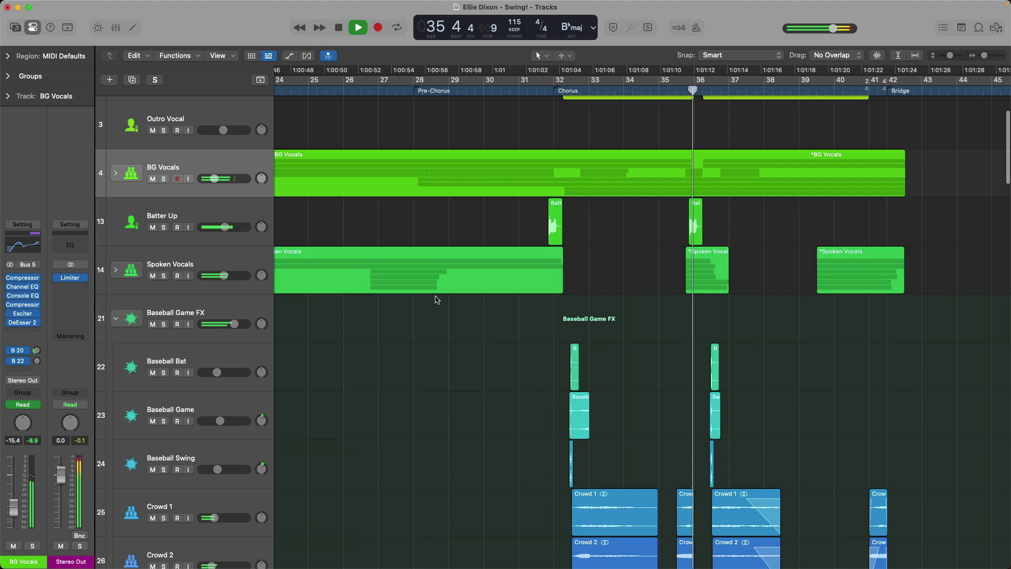
click(116, 319)
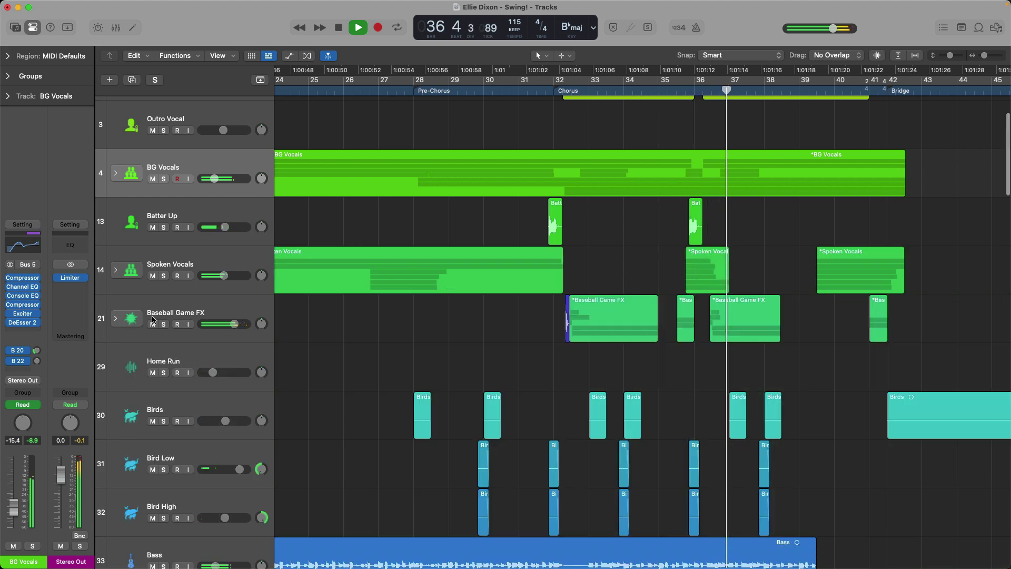
scroll(395, 316, down, 8)
key(space)
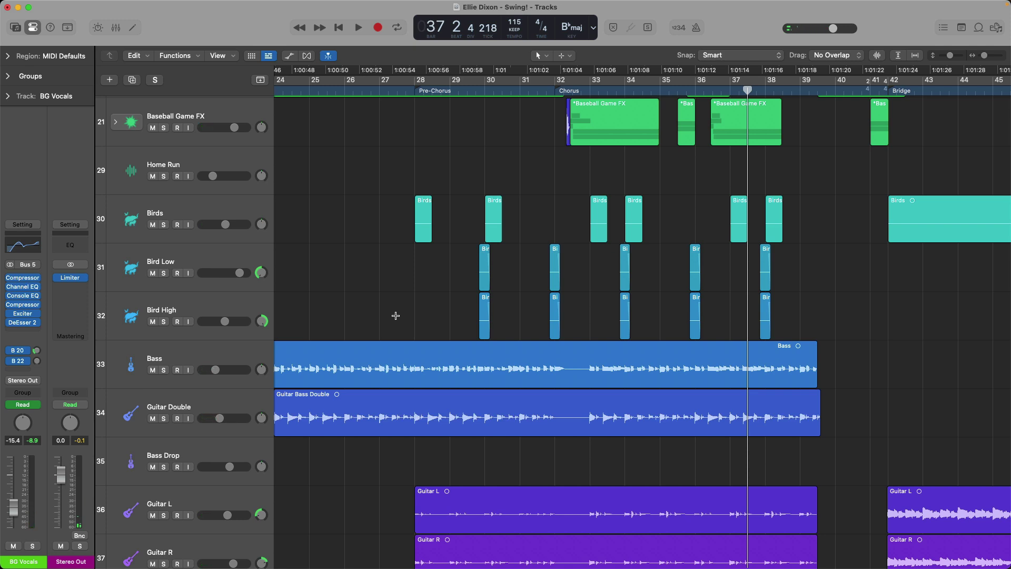
Step: Solo the Bass track's regions, zoom in on them, and play the second Chorus bass, stopping in bar 34
click(214, 355)
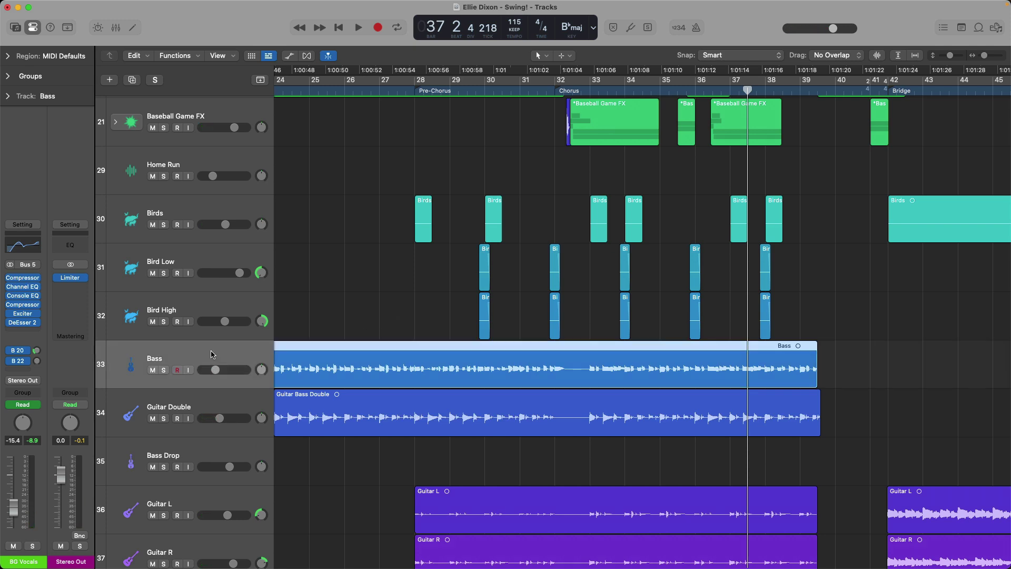
key(ctrl+s)
drag(574, 372, 854, 442)
click(354, 87)
key(space)
key(space)
Step: Delete the short marquee section containing the waveform glitch at bar 34 of the Bass region, and turn solo off
click(439, 265)
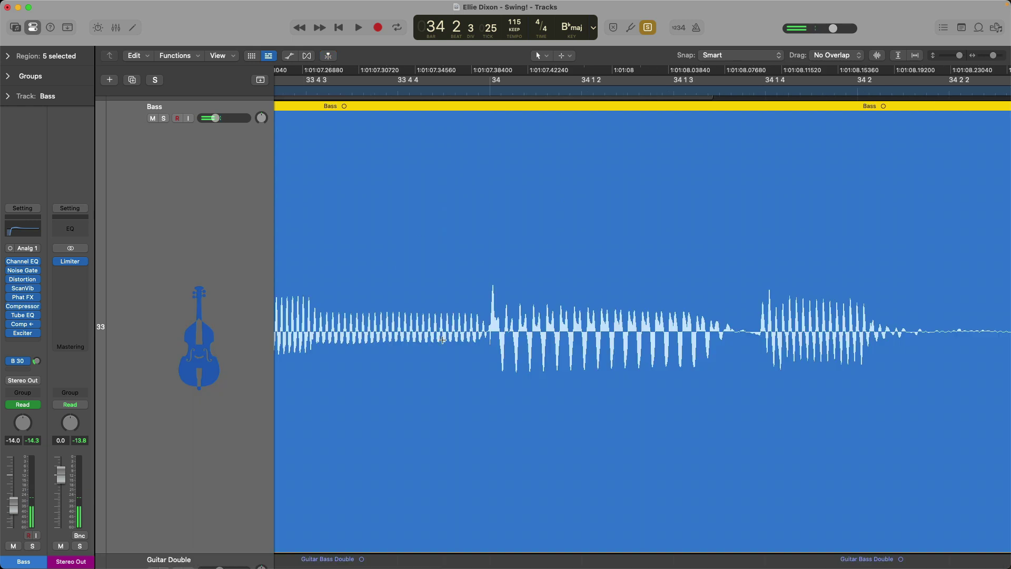
drag(457, 296, 533, 371)
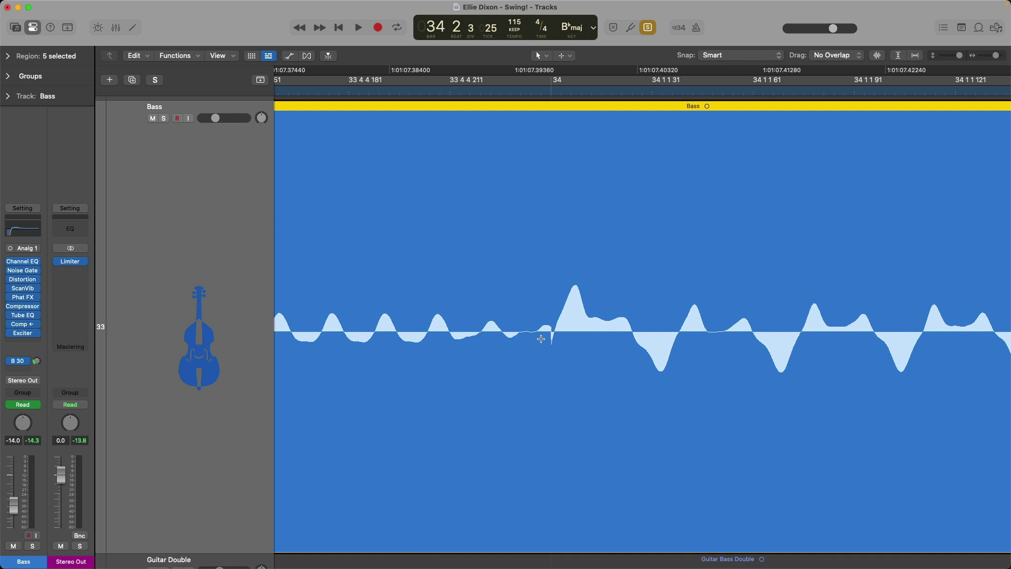
drag(534, 337, 556, 334)
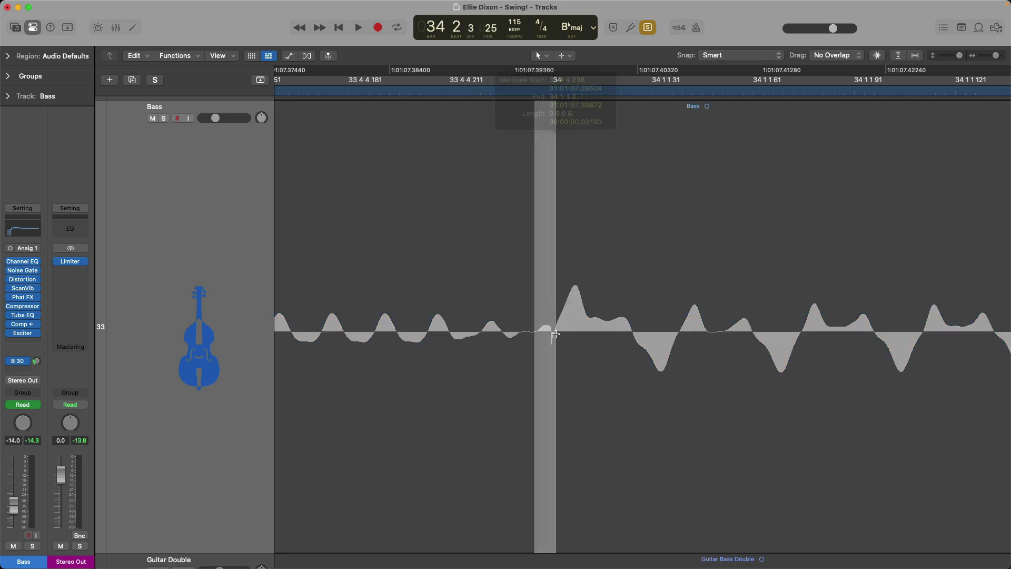
key(Delete)
key(ctrl+s)
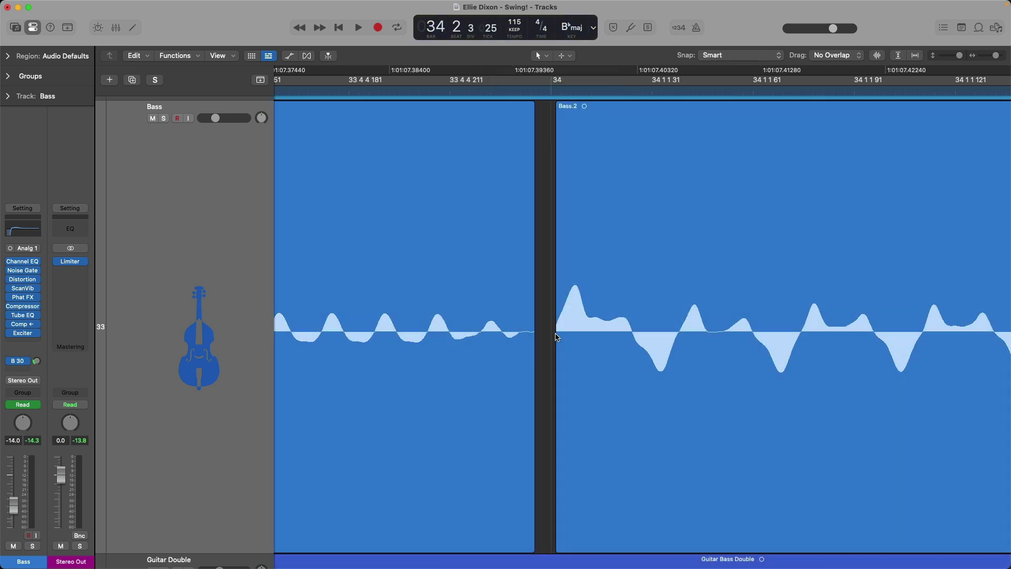
Step: Add a short fade-out to the Bass region before the gap and a fade-in of 5 to the region after it
click(441, 169)
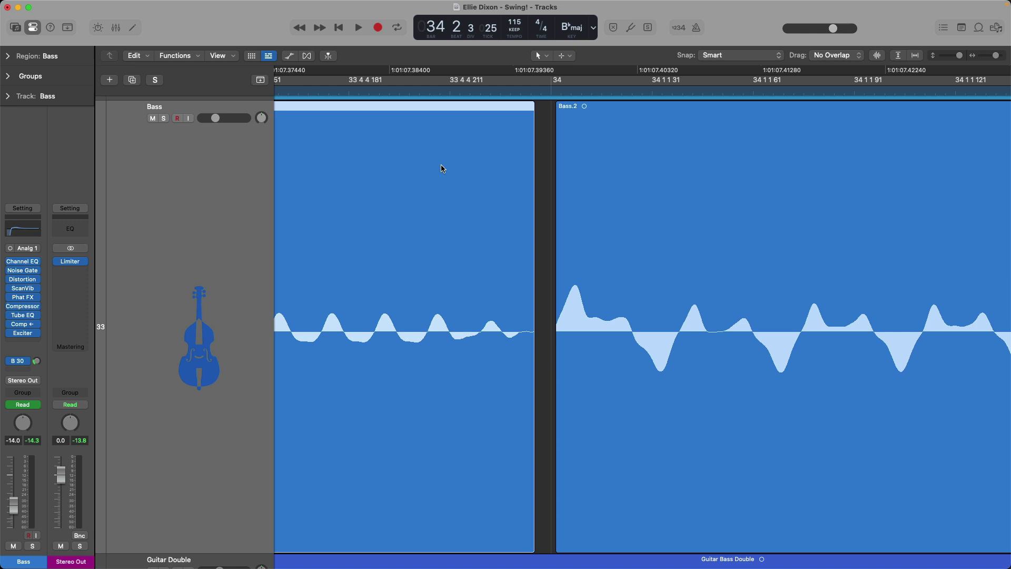
click(10, 62)
click(19, 190)
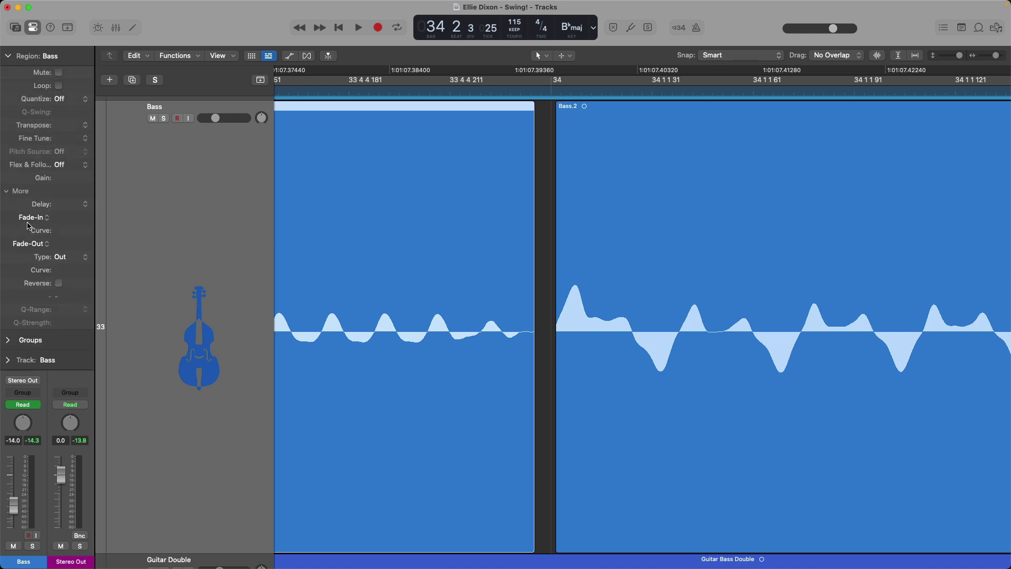
drag(64, 245, 72, 210)
click(658, 174)
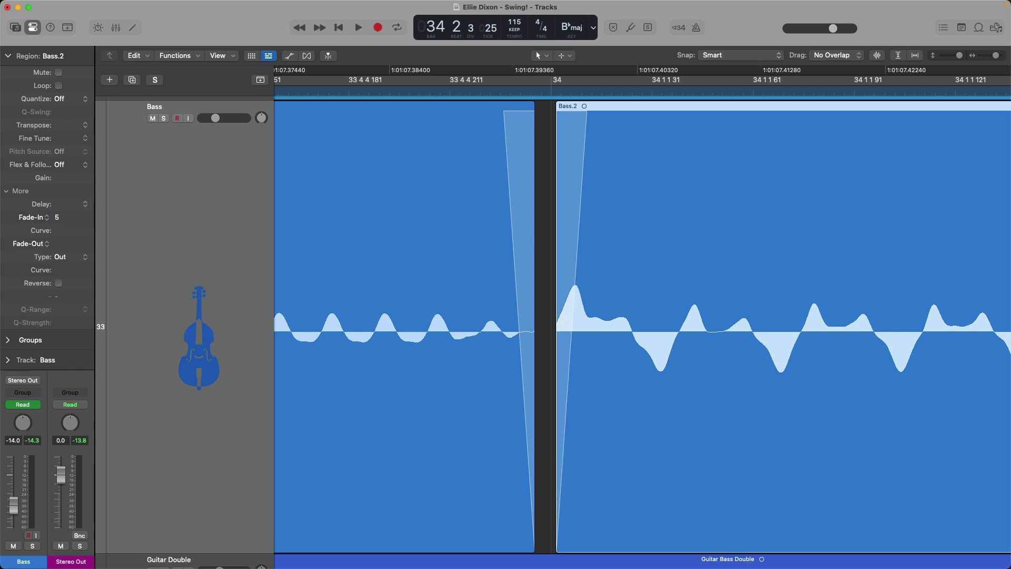
Step: Play the edited bass in the full mix from just before bar 33 and stop in bar 34
key(z)
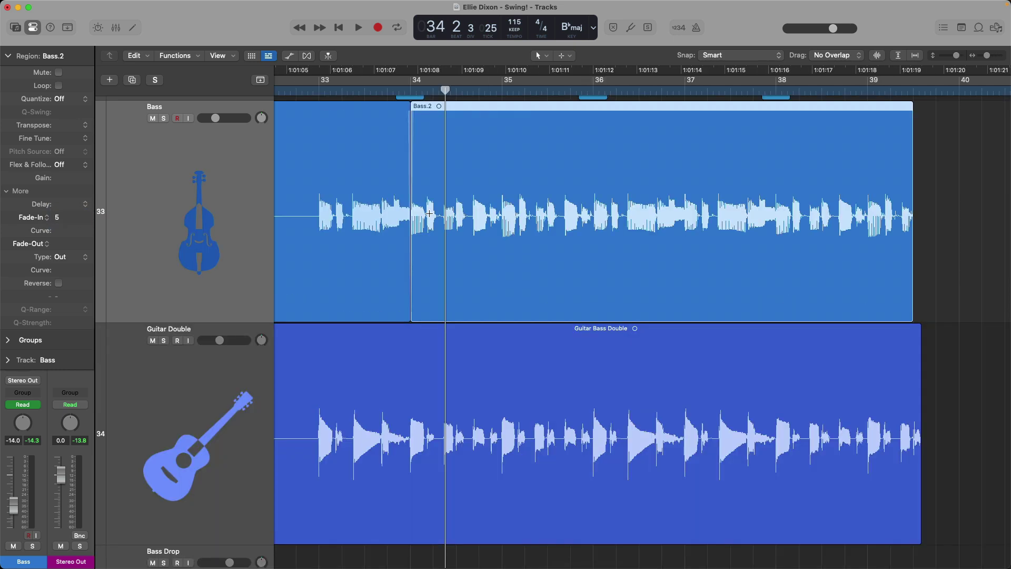
click(312, 92)
key(space)
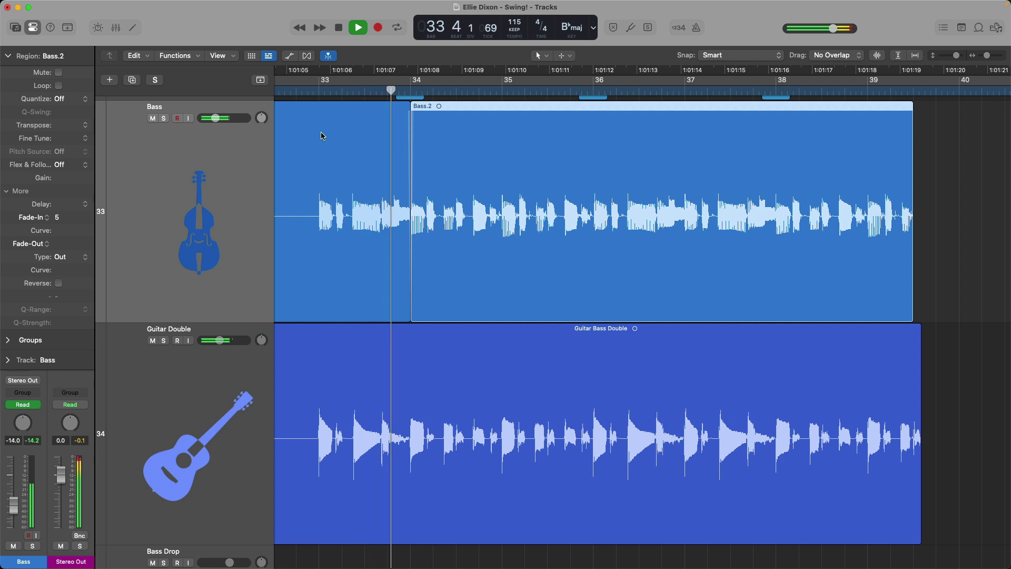
key(space)
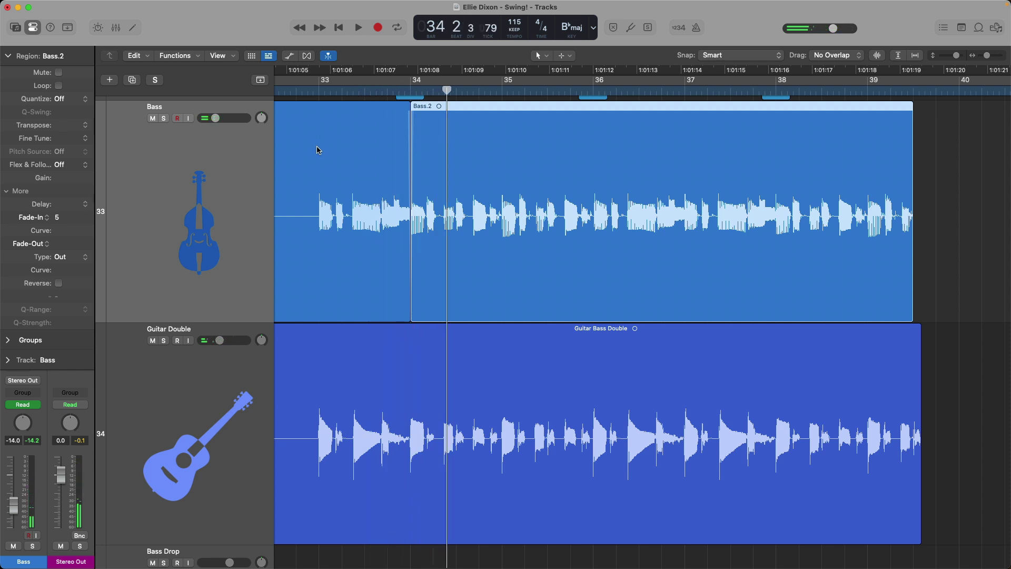
Step: Join the split Bass regions back into one continuous region, leaving solo off
key(super+j)
key(ctrl+s)
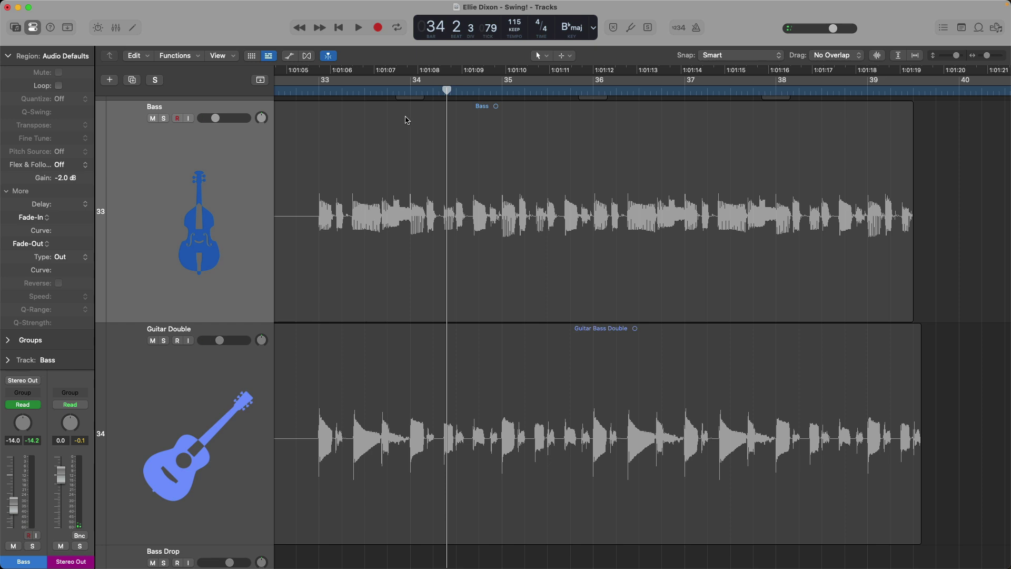
key(super+a)
key(ctrl+s)
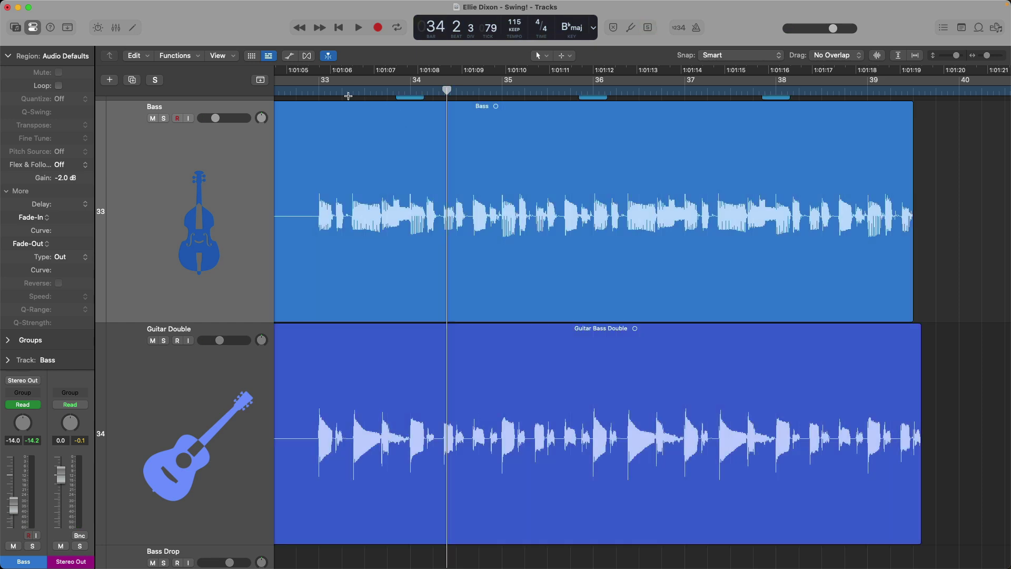
Step: Play the joined Bass region in the full mix from bar 33 and stop at the end of bar 34
click(317, 92)
key(space)
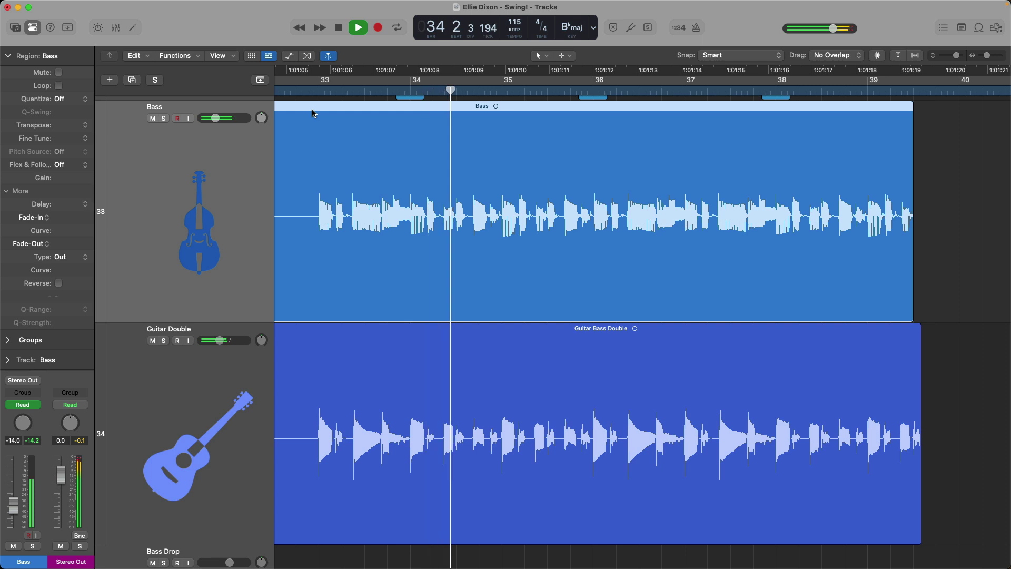
key(space)
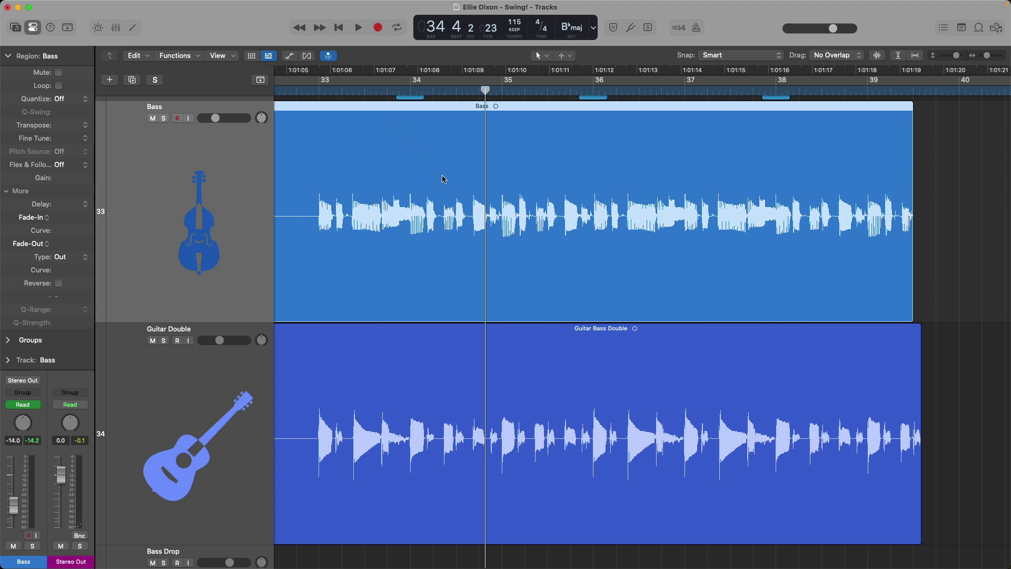
Step: Solo the Guitar L, Guitar R and Guitar stack tracks
key(z)
scroll(443, 178, down, 3)
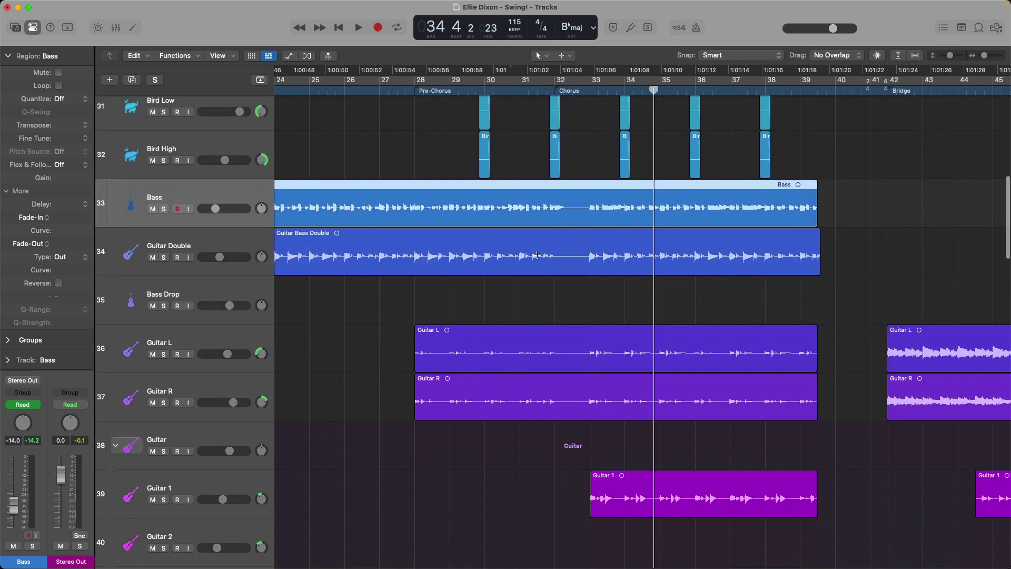
scroll(323, 345, down, 1)
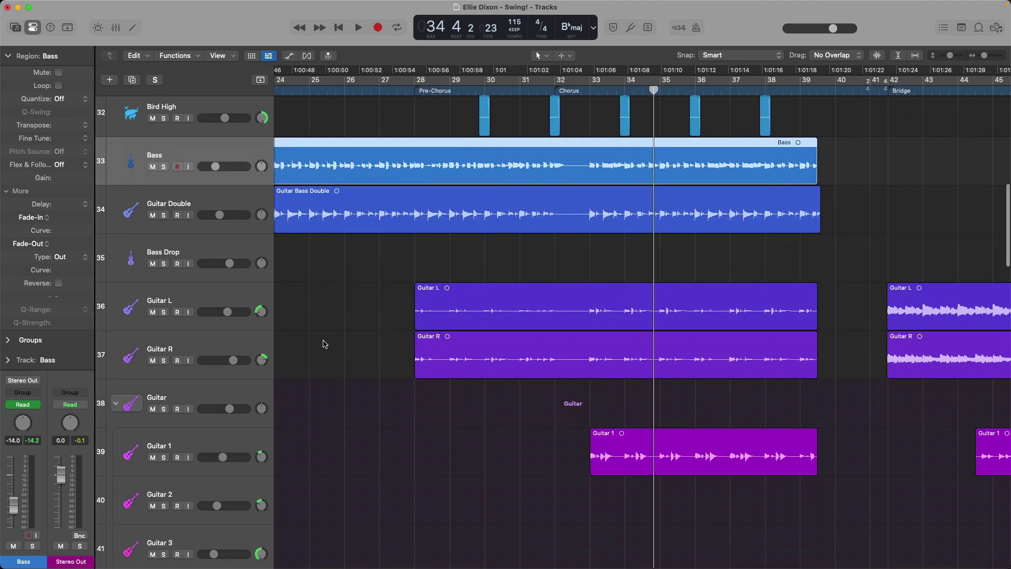
drag(163, 300, 163, 395)
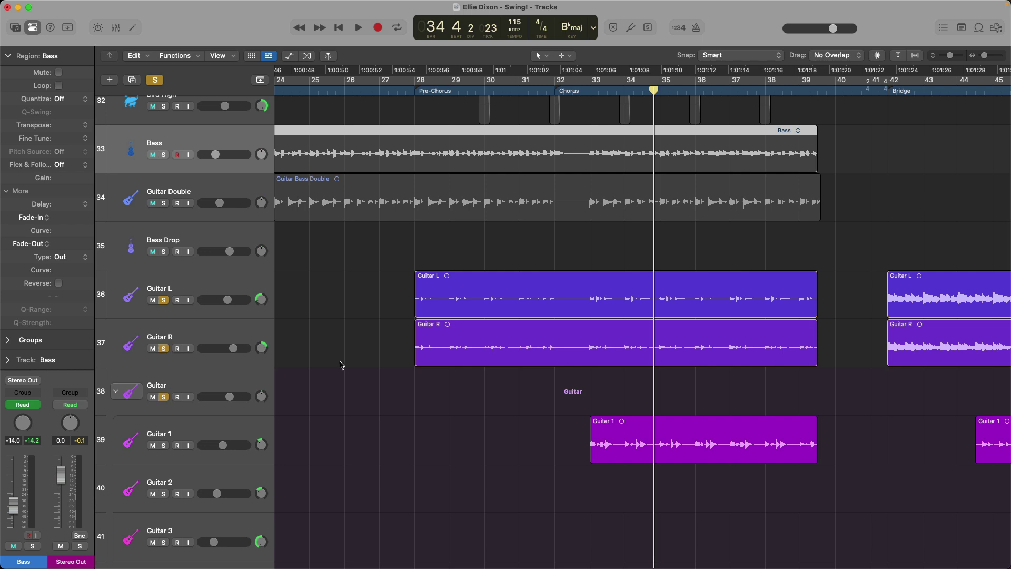
Step: Zoom in on the soloed guitars in the second Chorus, play them from just before bar 33, and stop in bar 35
drag(527, 268, 882, 487)
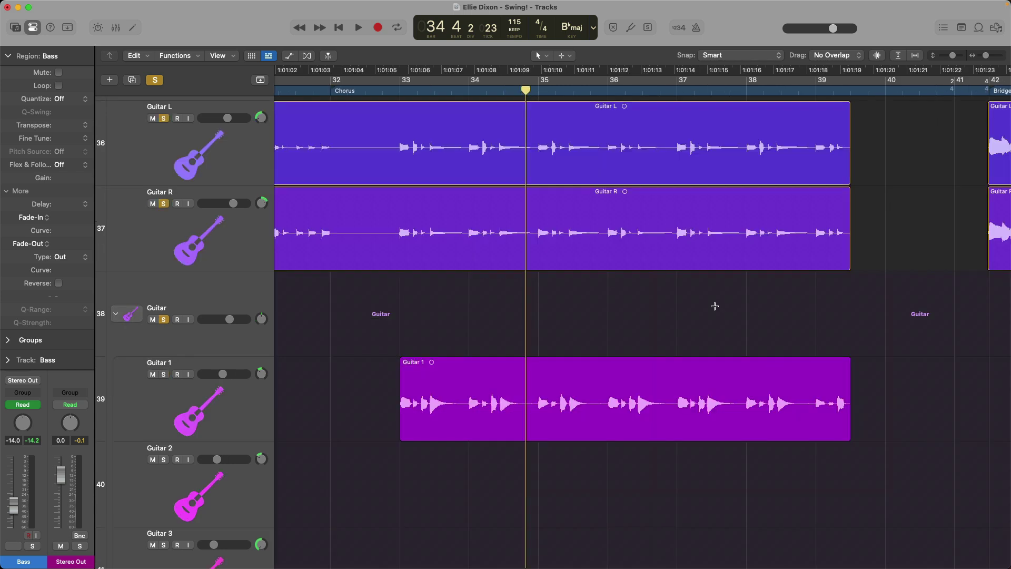
double_click(394, 93)
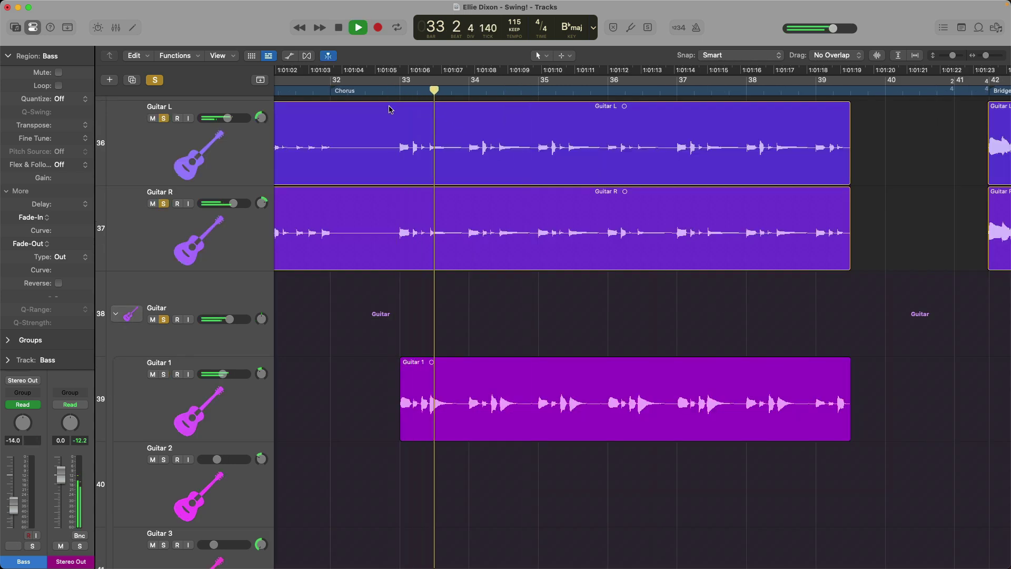
drag(386, 118, 707, 447)
click(605, 346)
key(space)
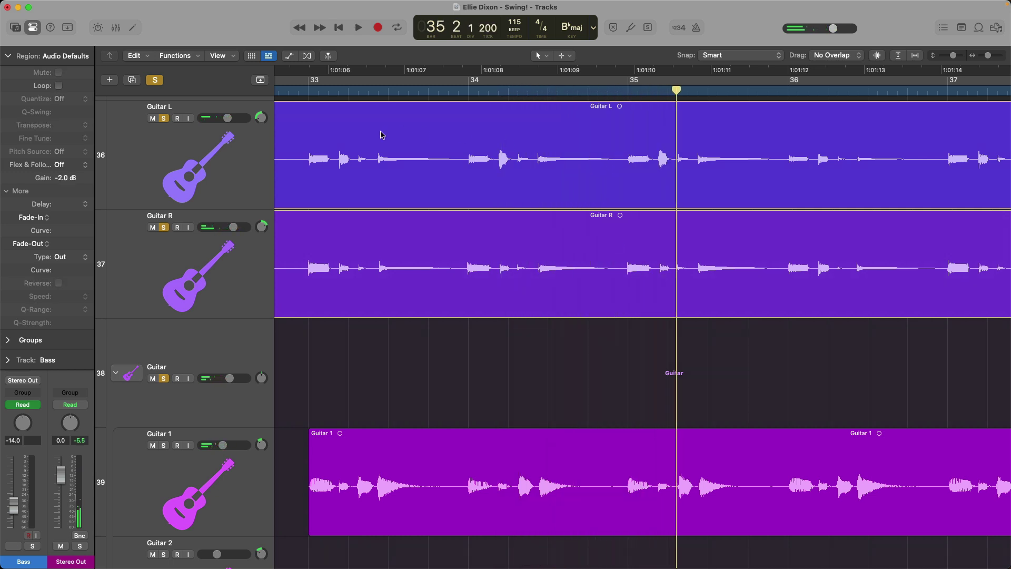
Step: Try cutting the click at the start of bar 35 out of the Guitar L region, and undo the cut
drag(577, 141, 655, 323)
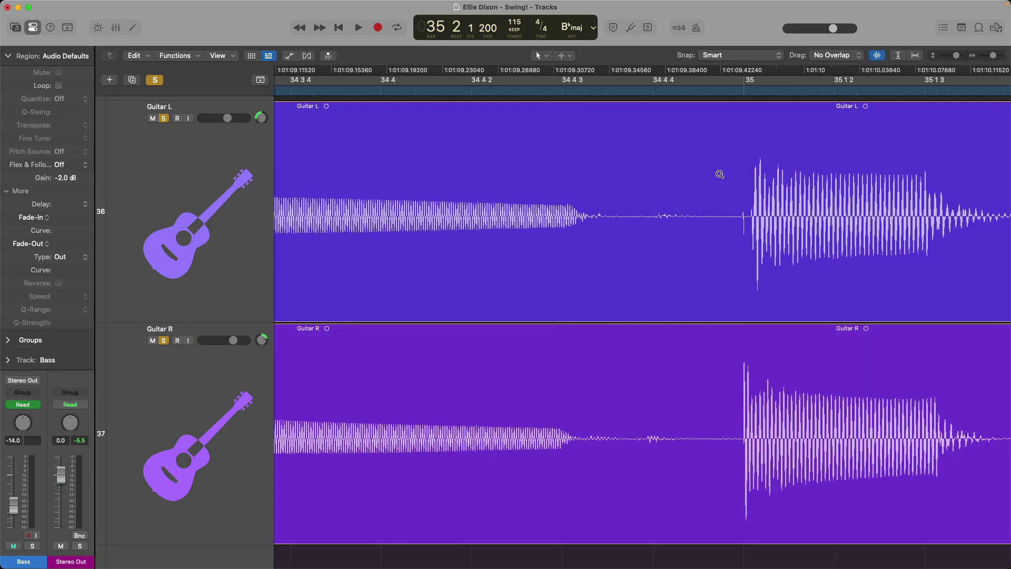
drag(721, 227, 737, 302)
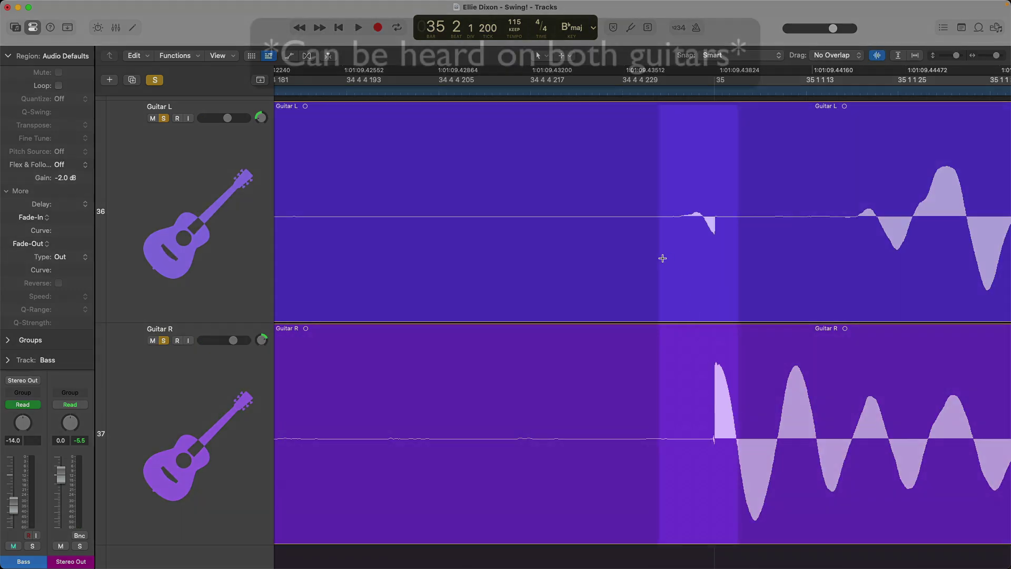
drag(663, 258, 804, 257)
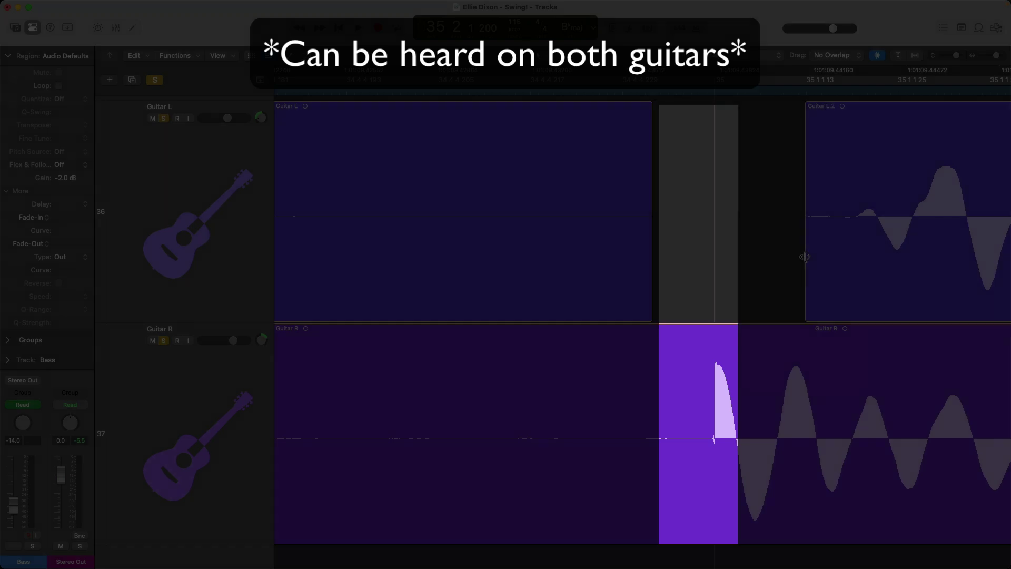
ctrl+alt+click(805, 257)
ctrl+alt+click(693, 232)
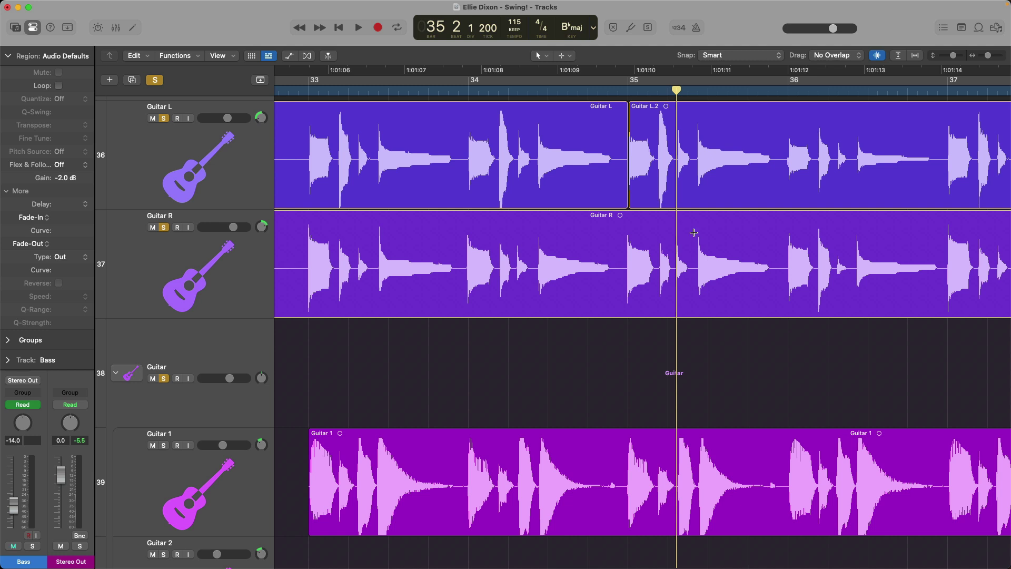
key(cmd+z)
Step: Clear all track solos and play the full mix from the start of bar 34, stopping in bar 35
click(593, 140)
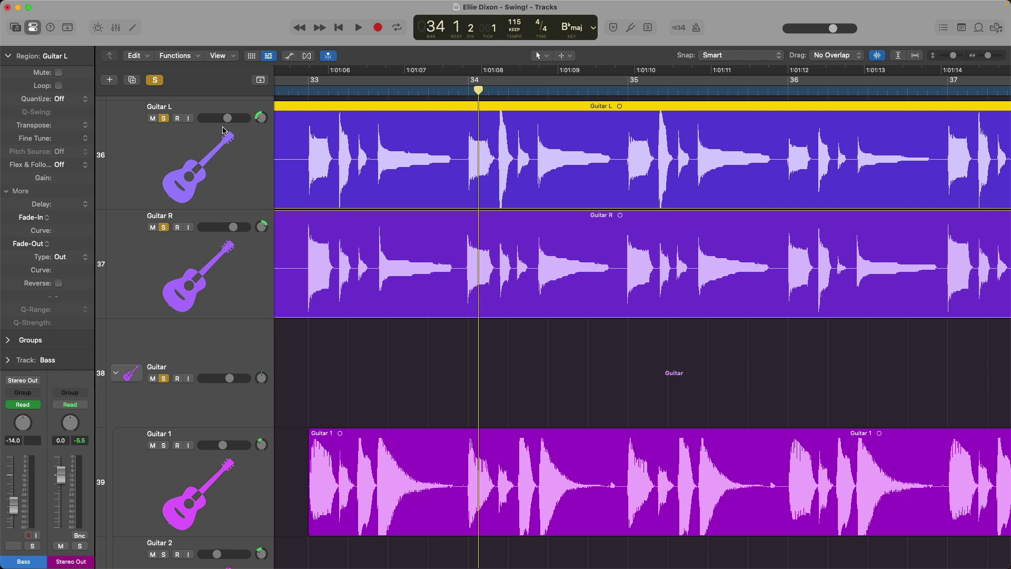
click(157, 80)
key(space)
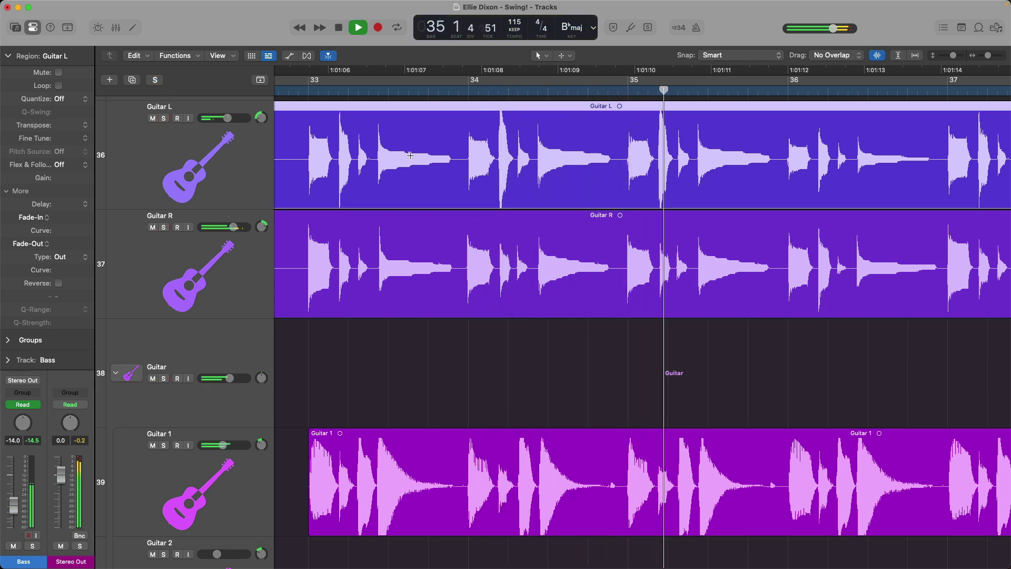
key(space)
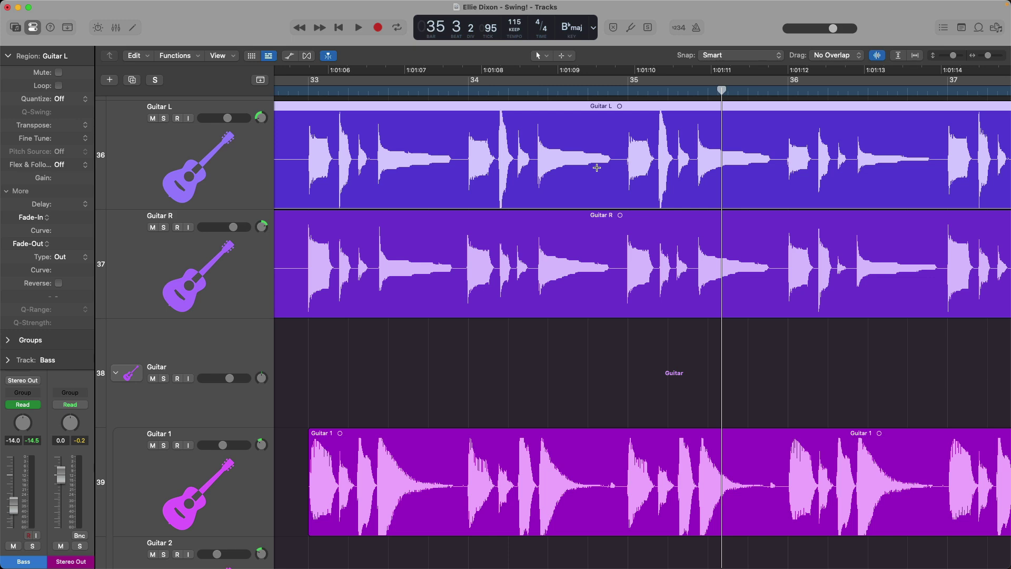
key(super+Left)
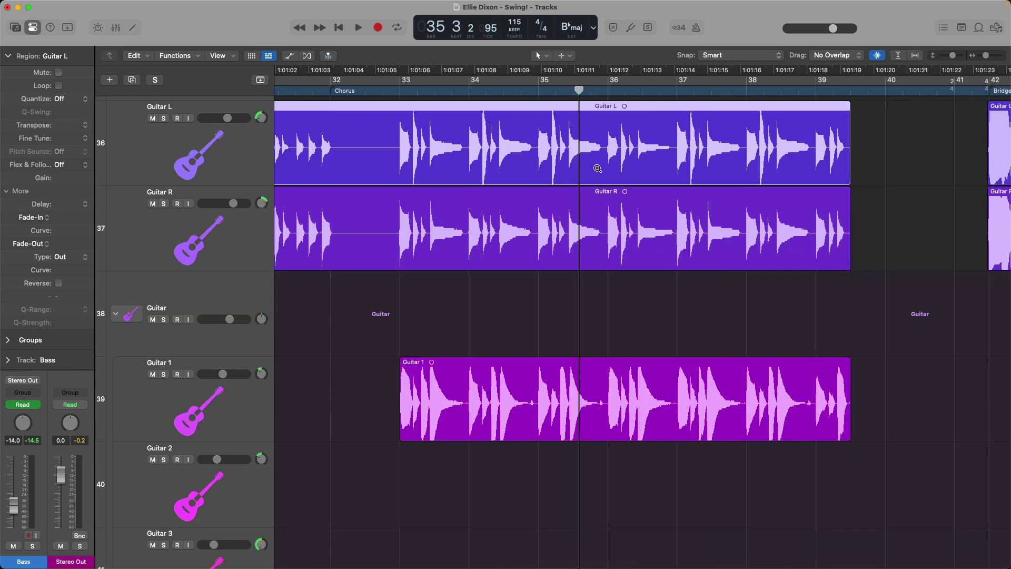
key(super+Up)
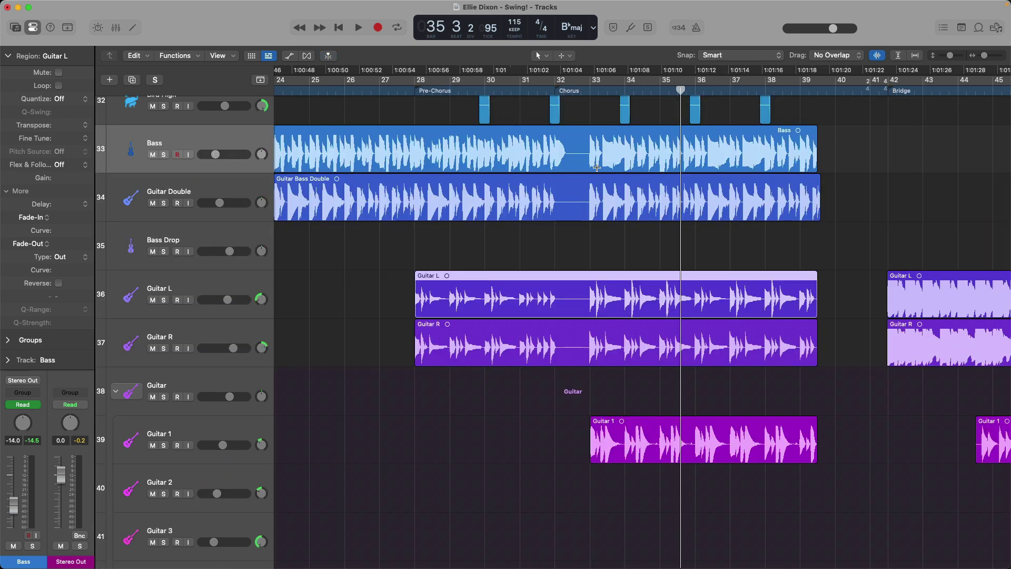